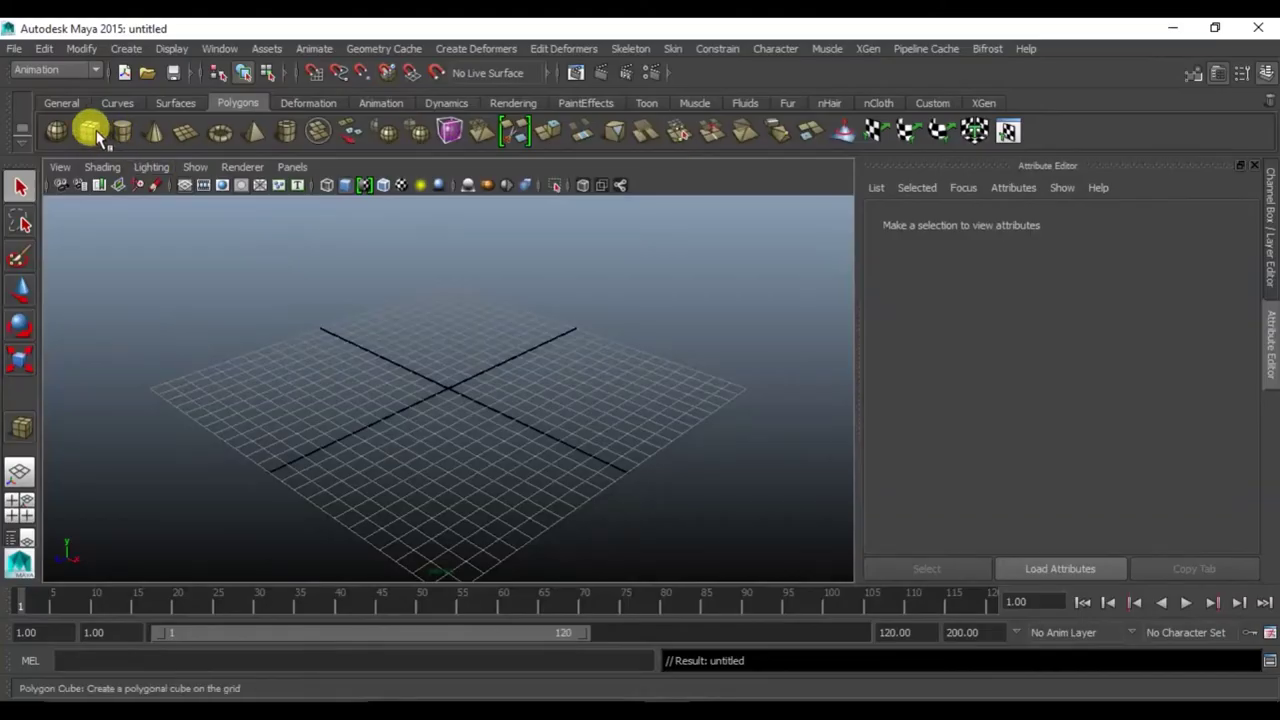
Start the interactive Polygon Cube tool and maximize the front view for drawing
left_click(95, 132)
key("space")
key("space")
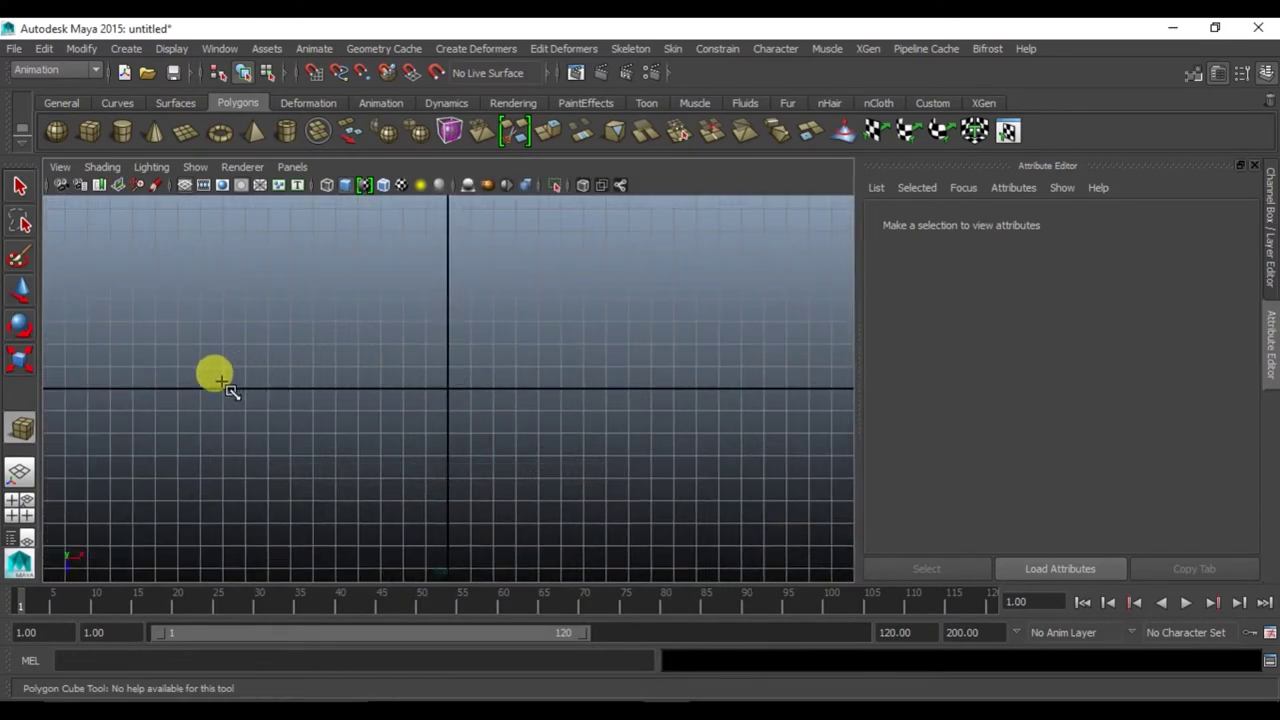
Draw a tall cube panel on the front grid by dragging its base and height
left_click_drag(222, 383, 758, 388)
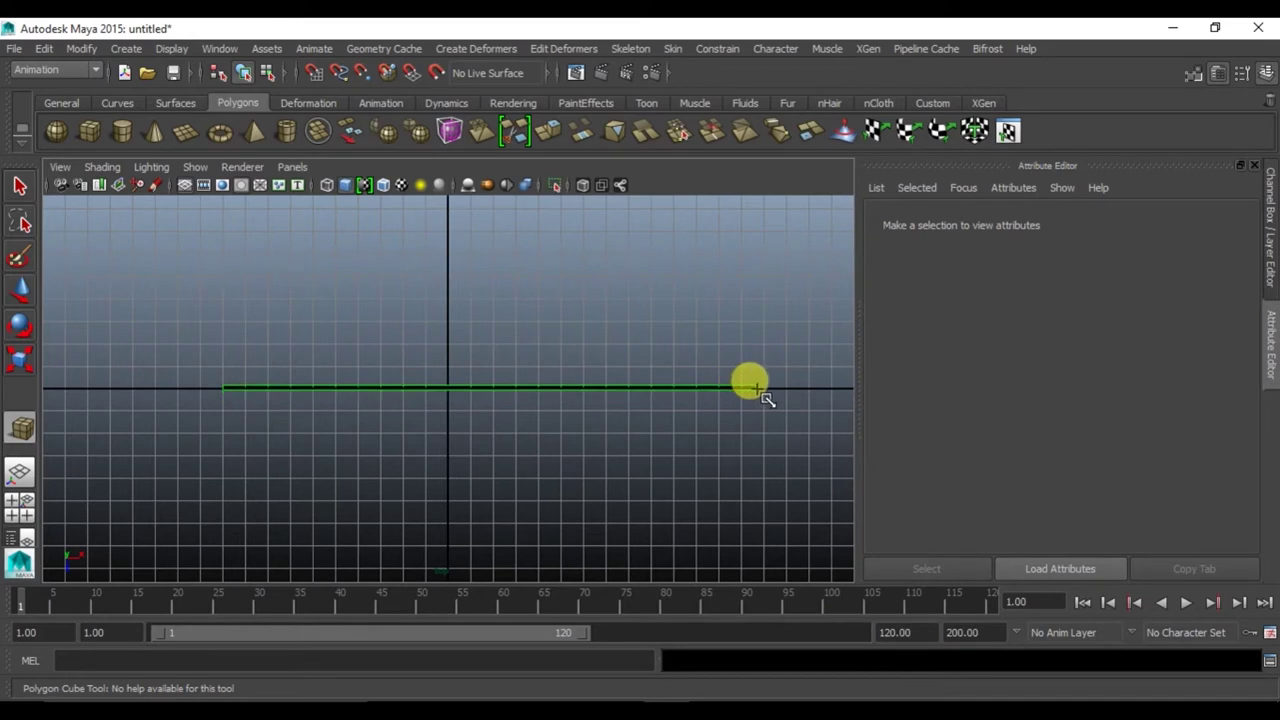
left_click_drag(760, 388, 760, 388)
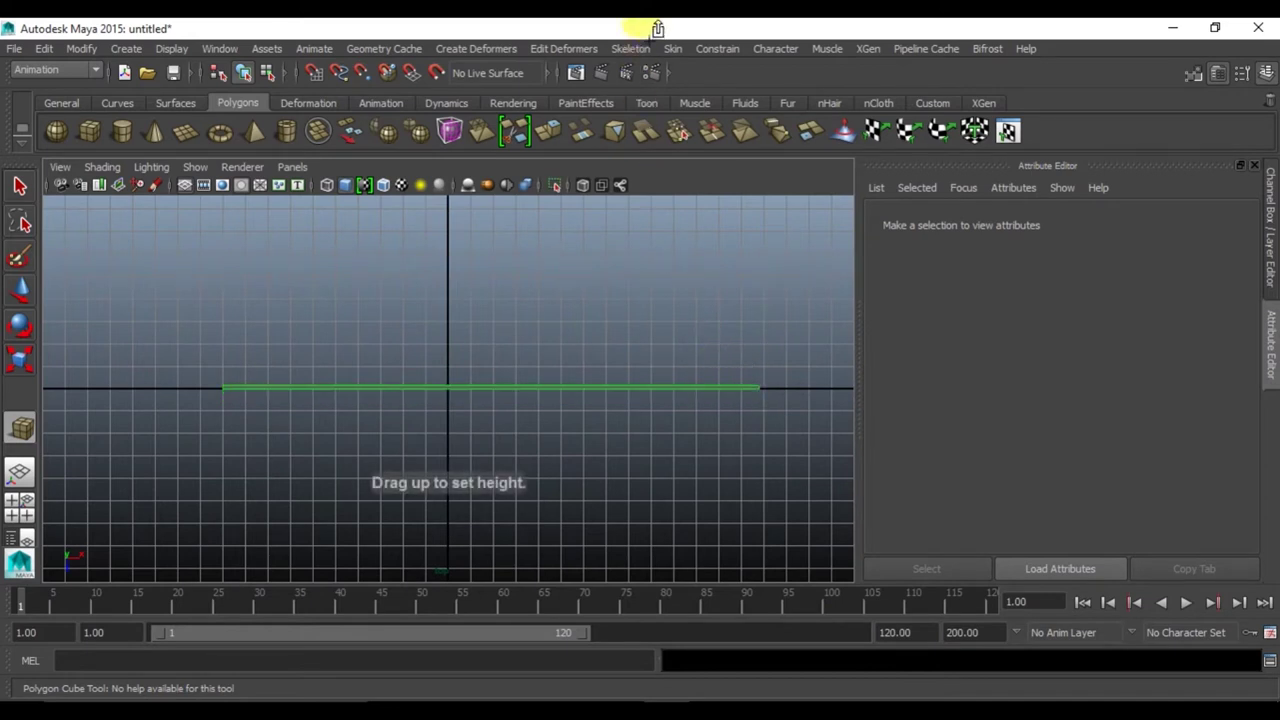
key("space")
key("space")
mouse_move(484, 301)
left_mouse_down("alt")
mouse_move(449, 317)
mouse_move(551, 354)
mouse_move(648, 320)
mouse_move(634, 322)
left_mouse_up("alt")
Scale the panel wider along X and slightly along Z, then narrow X a touch
key("r")
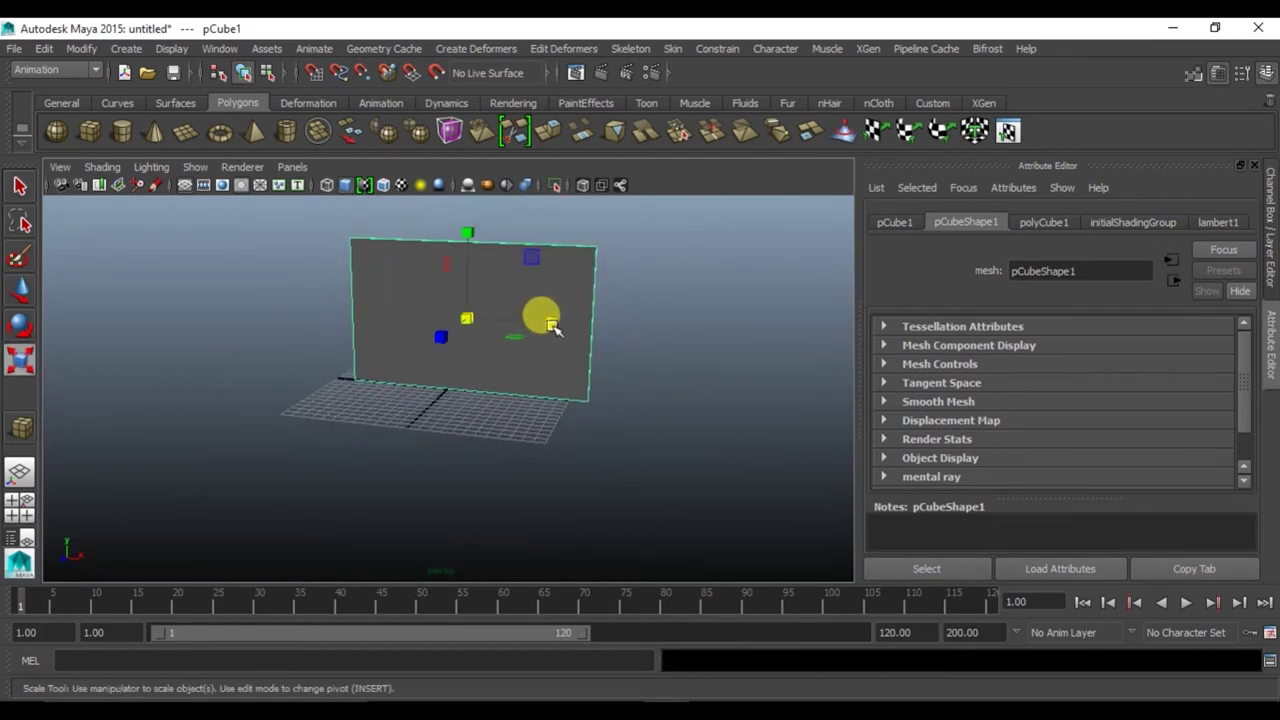
left_click_drag(553, 328, 562, 327)
left_click_drag(484, 331, 410, 345, "alt")
mouse_move(410, 345)
left_mouse_down("alt")
mouse_move(437, 357)
mouse_move(389, 303)
mouse_move(586, 391)
mouse_move(634, 371)
left_mouse_up("alt")
scroll(389, 303, "up", 2)
left_click(370, 276)
key("space")
key("space")
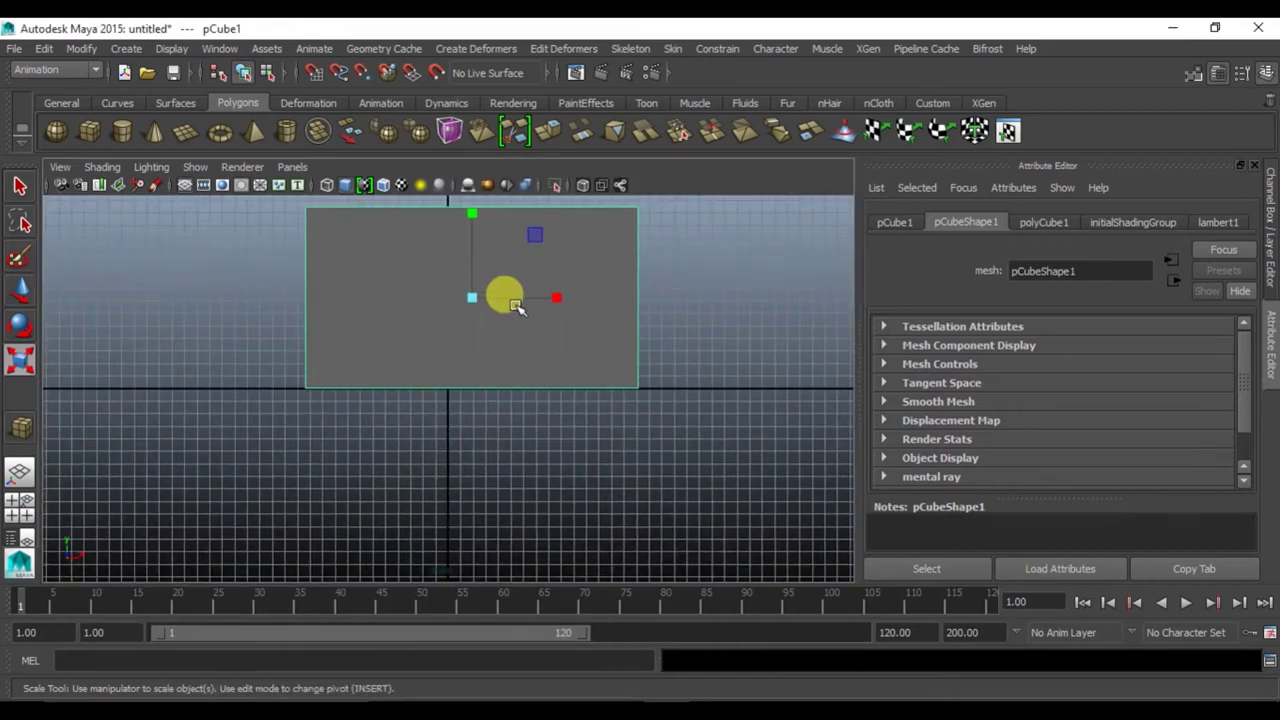
left_click_drag(540, 407, 577, 452)
key("space")
key("space")
mouse_move(536, 384)
left_mouse_down("alt")
mouse_move(357, 371)
mouse_move(343, 391)
mouse_move(534, 414)
mouse_move(601, 451)
mouse_move(515, 412)
left_mouse_up("alt")
Select pCube1 and set polyCube1 Subdivisions Width to 15
key("q")
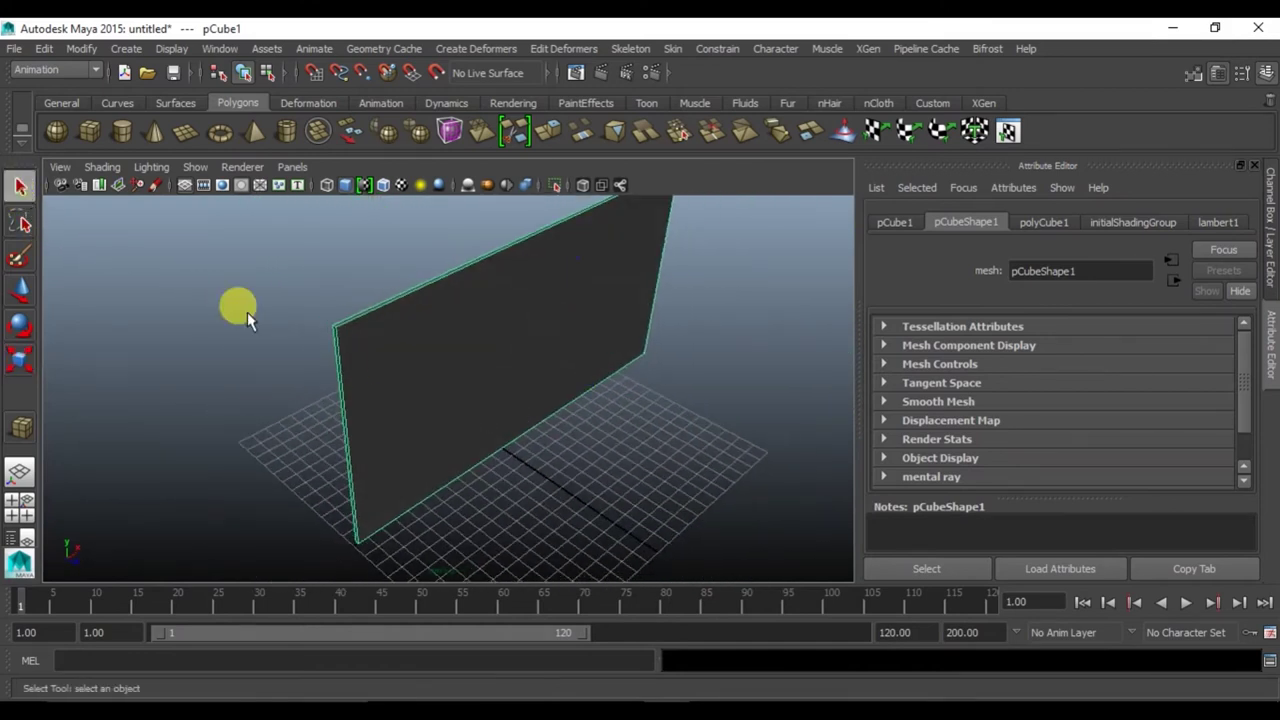
left_click(590, 450)
left_click_drag(590, 450, 177, 366, "alt")
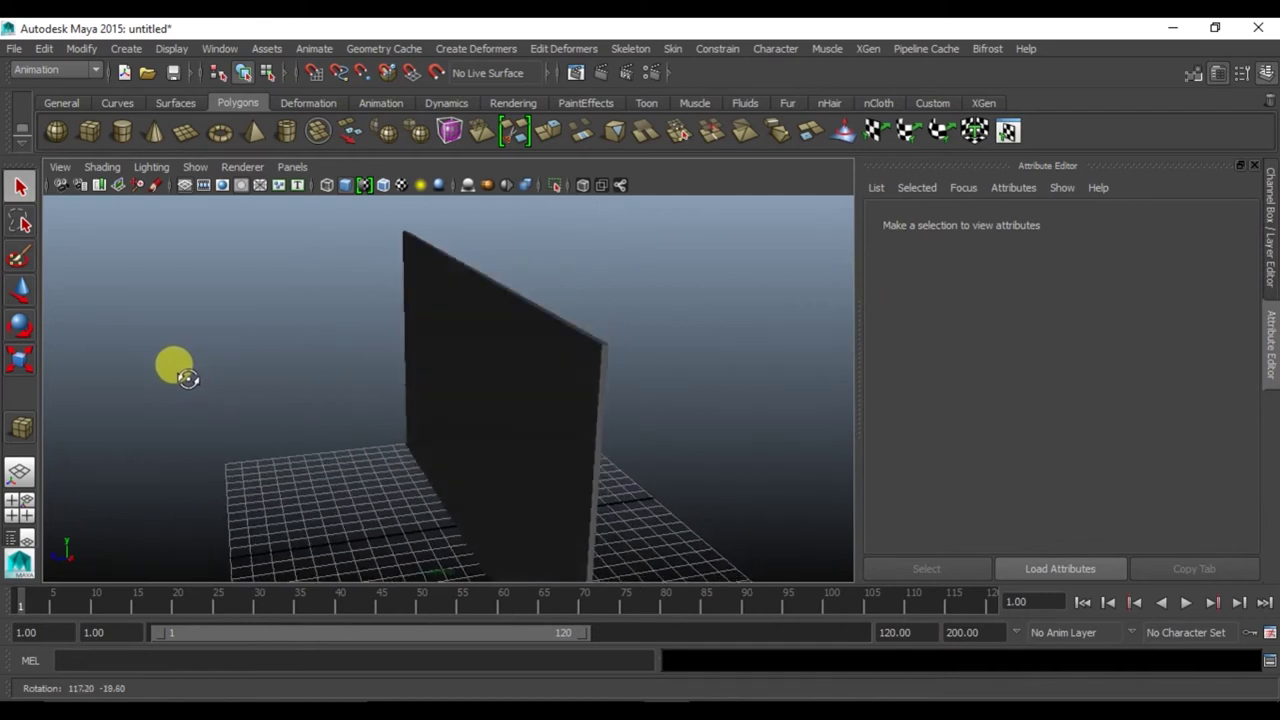
left_click(545, 405)
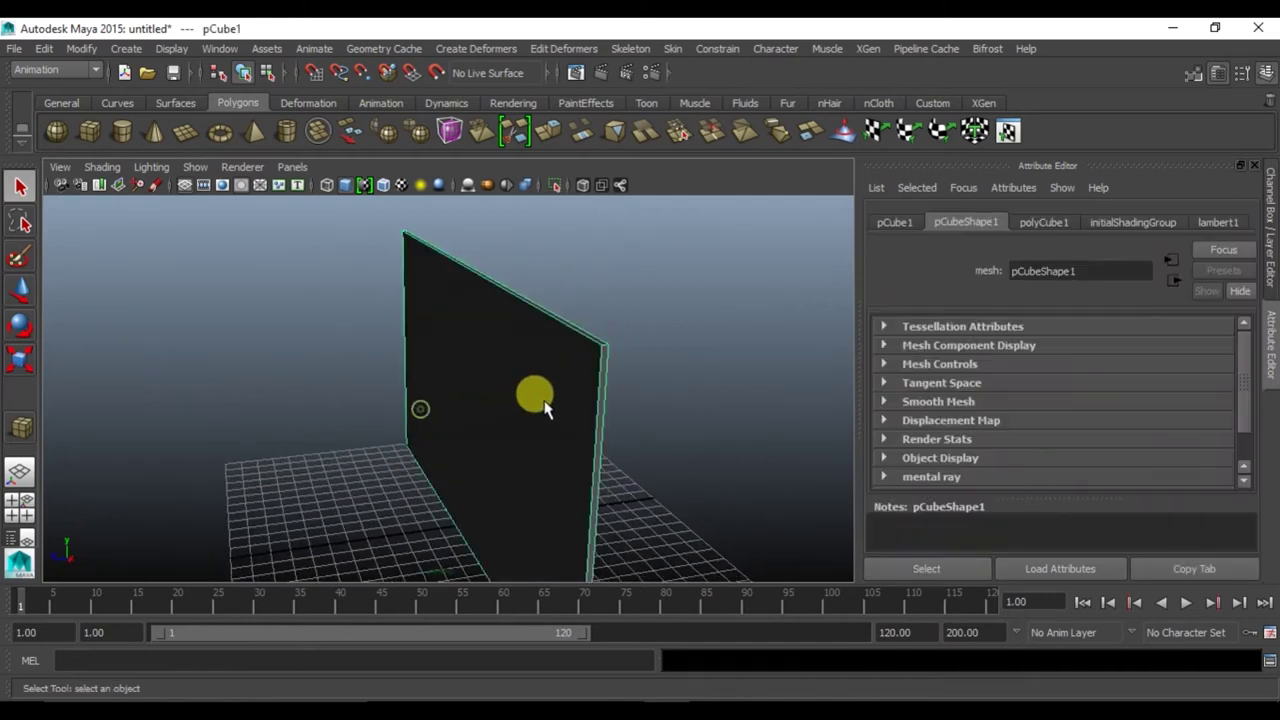
left_click(1062, 224)
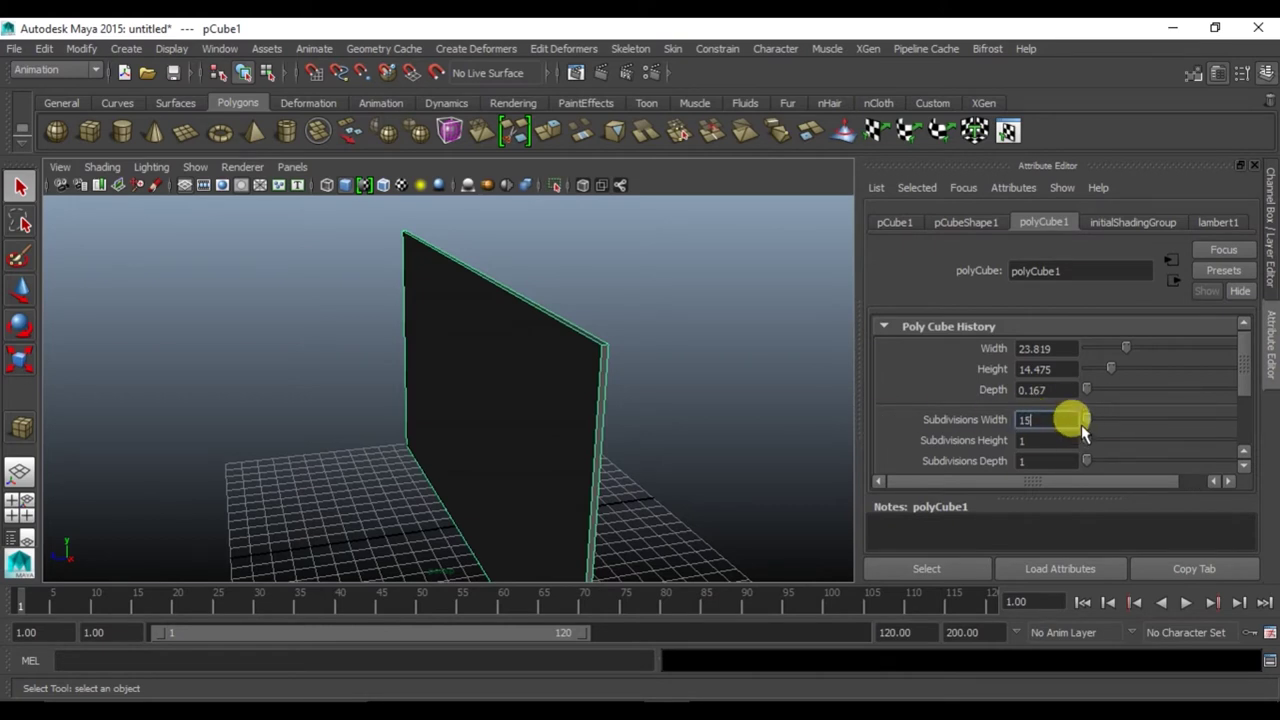
key("Return")
mouse_move(600, 424)
left_mouse_down("alt")
mouse_move(674, 397)
mouse_move(534, 423)
mouse_move(651, 406)
mouse_move(727, 446)
mouse_move(580, 400)
left_mouse_up("alt")
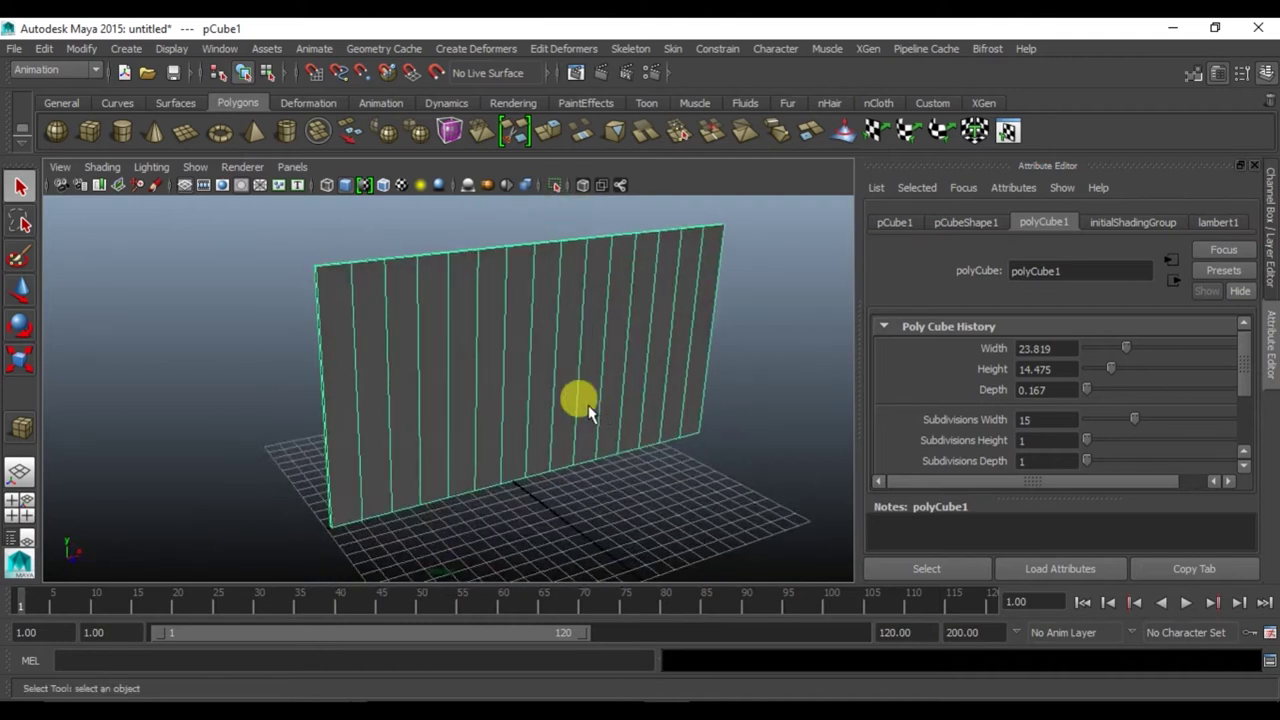
Add a Nonlinear Bend deformer to the panel from the Animation menu set
left_click(60, 70)
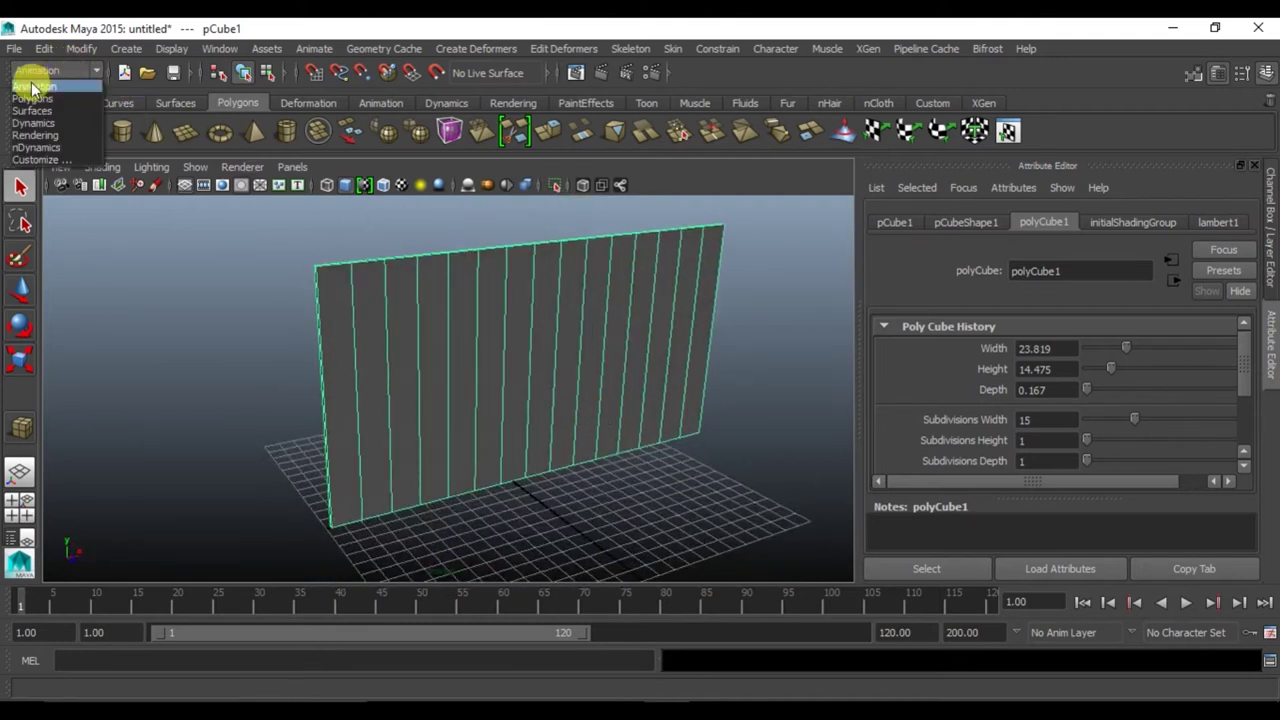
left_click(33, 88)
left_click(566, 48)
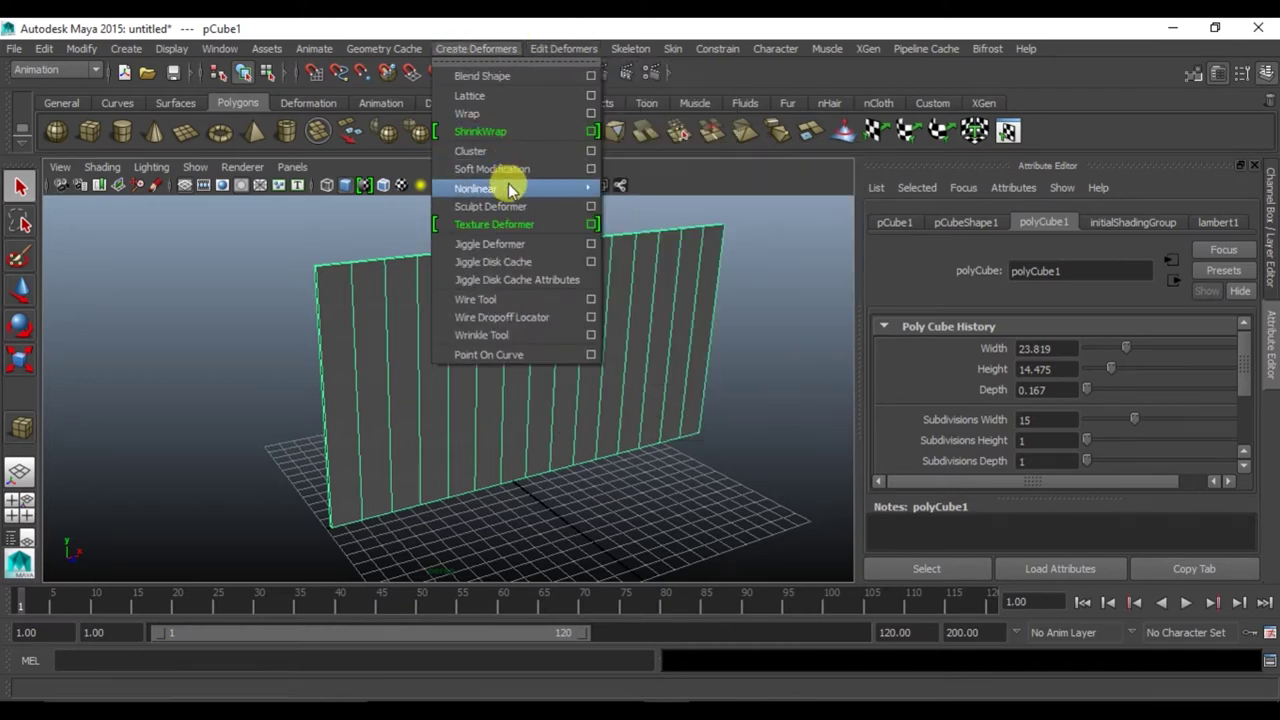
left_click(636, 199)
mouse_move(590, 302)
left_mouse_down("alt")
mouse_move(477, 277)
mouse_move(480, 289)
mouse_move(938, 289)
left_mouse_up("alt")
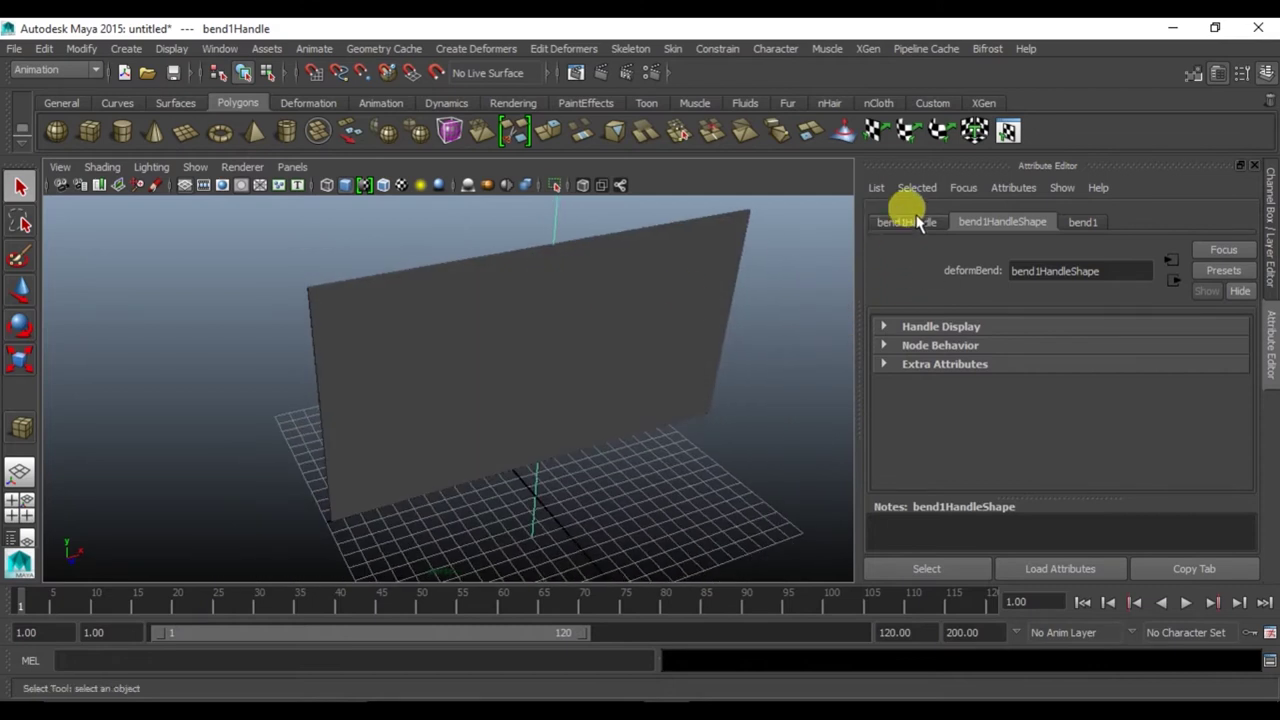
Rotate the bend handle 90° in Y and Z and set bend1 Curvature to -20
left_click(918, 222)
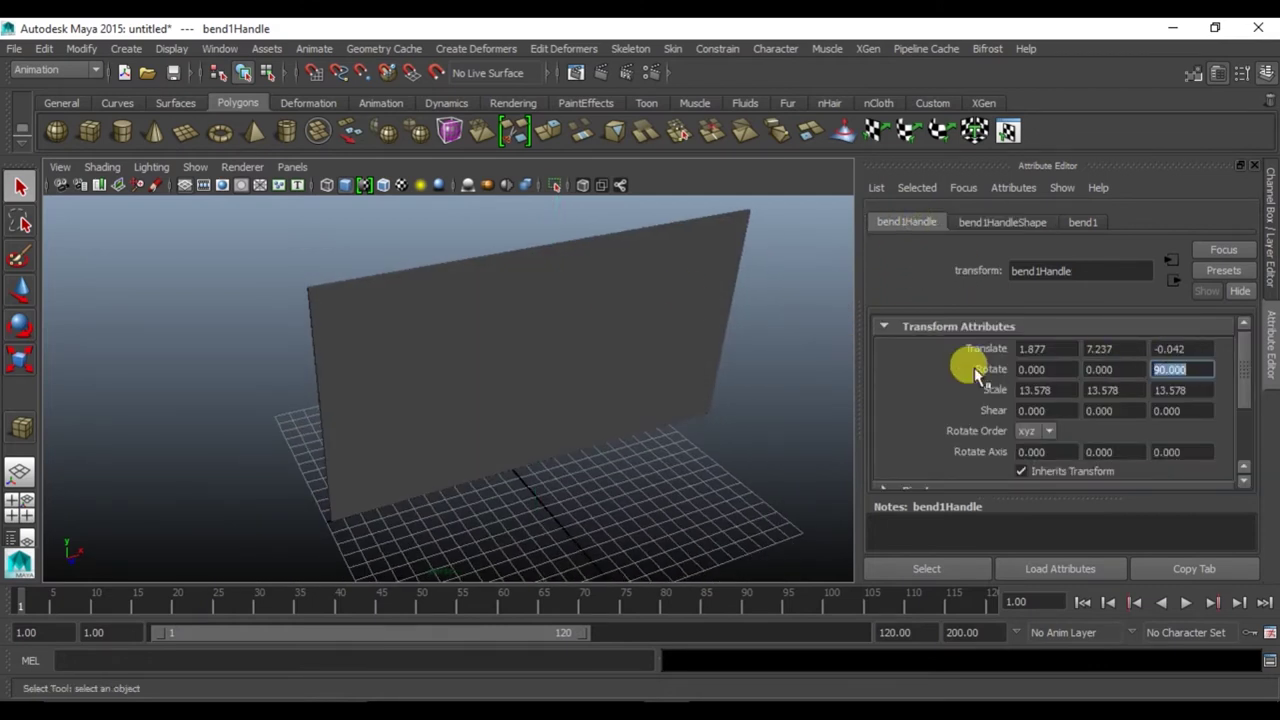
type("90.000")
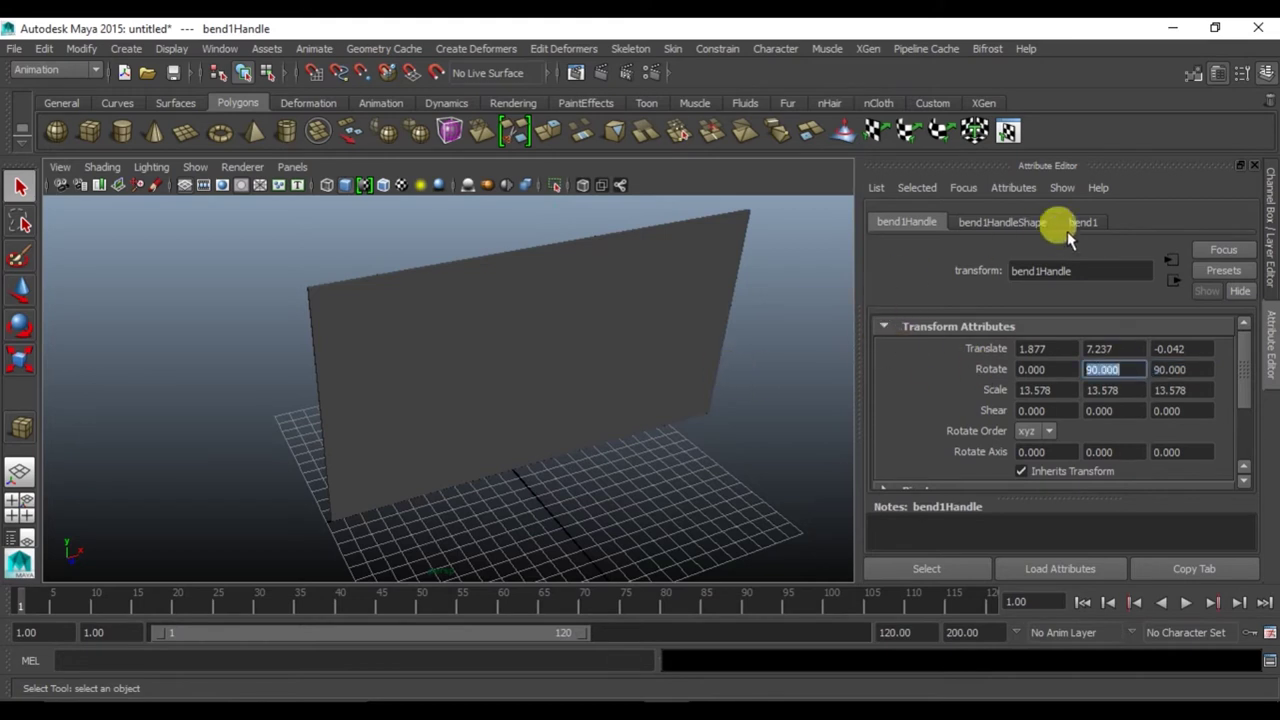
left_click(1075, 223)
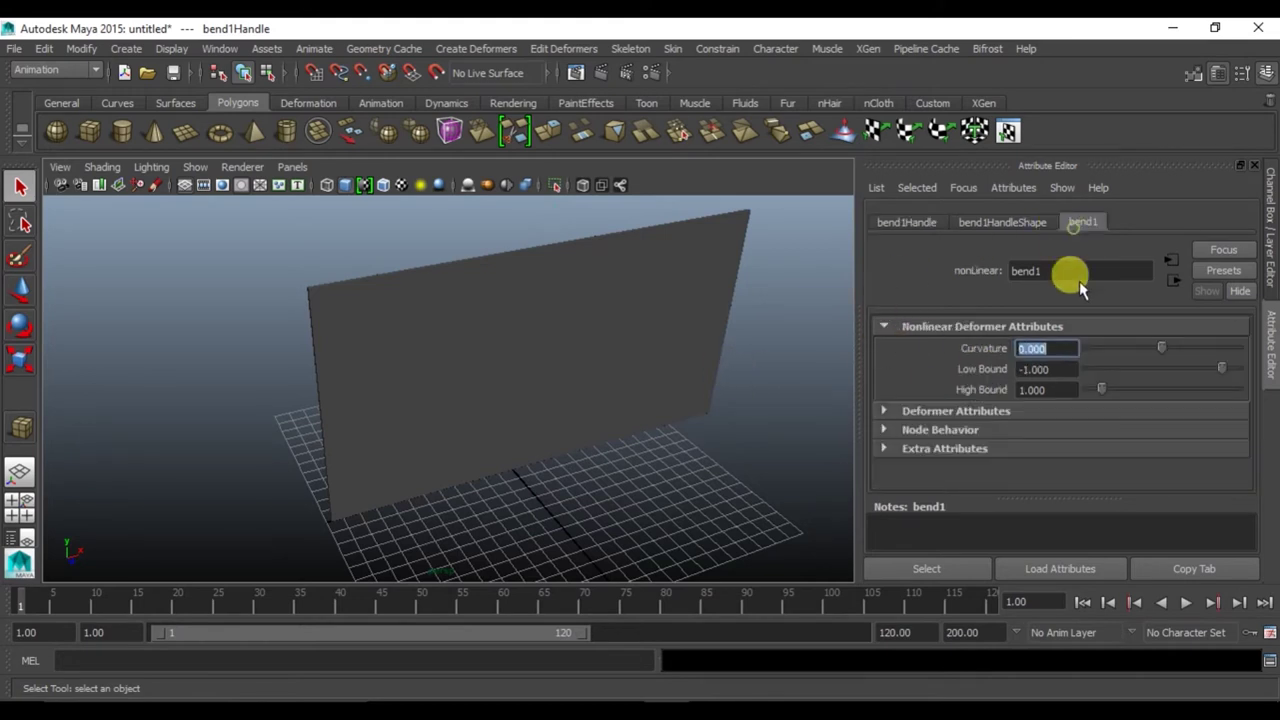
type("-20")
key("Return")
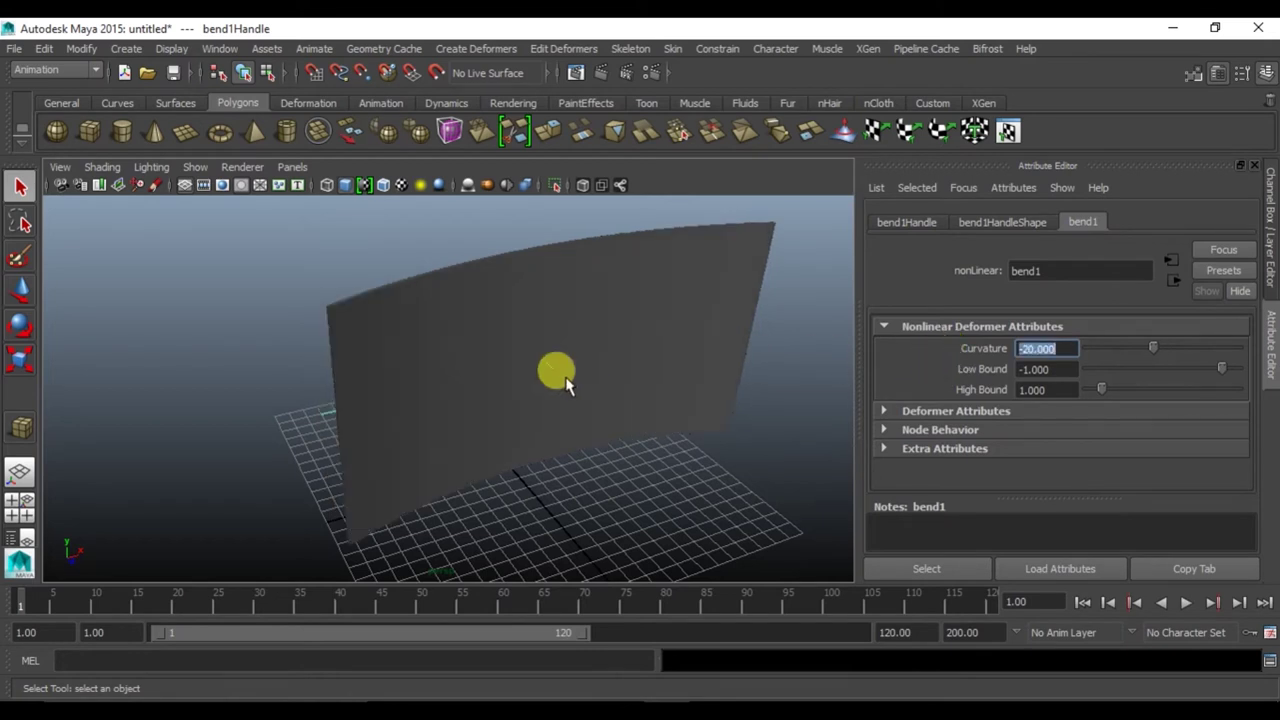
mouse_move(563, 380)
left_mouse_down("alt")
mouse_move(309, 337)
mouse_move(300, 360)
mouse_move(349, 367)
mouse_move(315, 384)
mouse_move(333, 332)
left_mouse_up("alt")
mouse_move(518, 383)
left_mouse_down("alt")
mouse_move(531, 466)
mouse_move(583, 469)
mouse_move(502, 443)
mouse_move(656, 406)
left_mouse_up("alt")
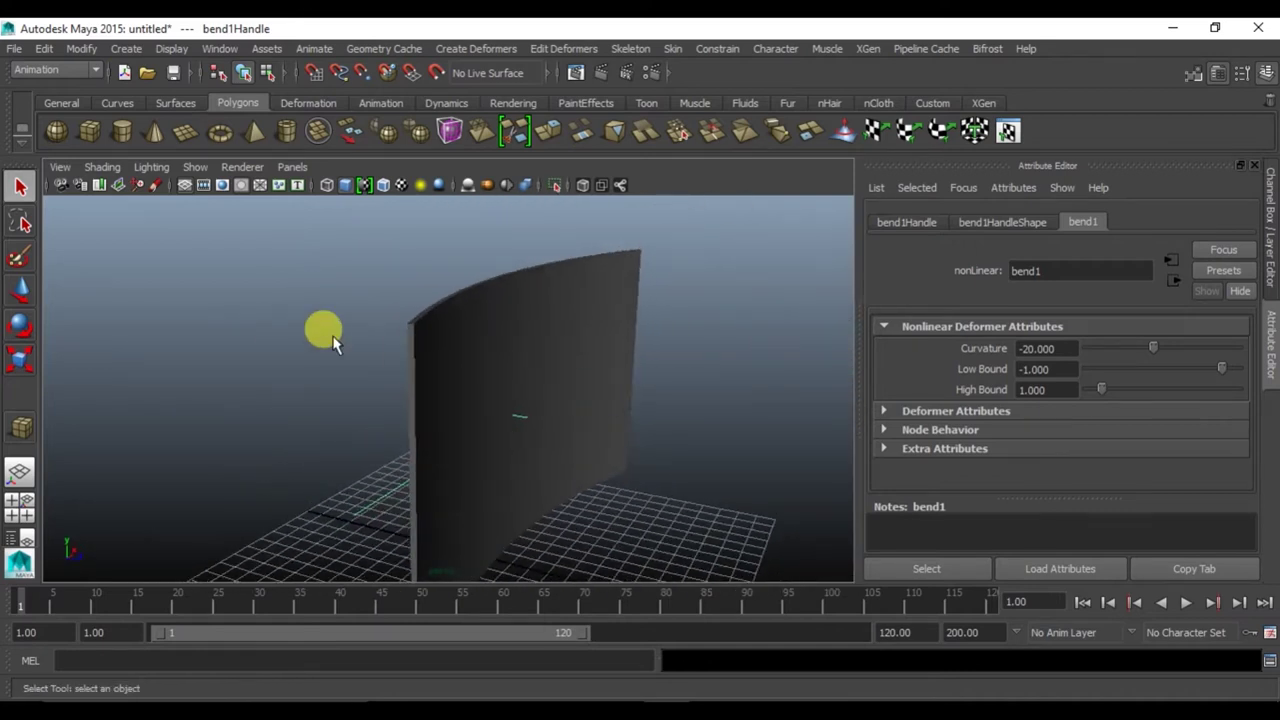
Delete the bent panel's construction history to bake in the curve
left_click(44, 48)
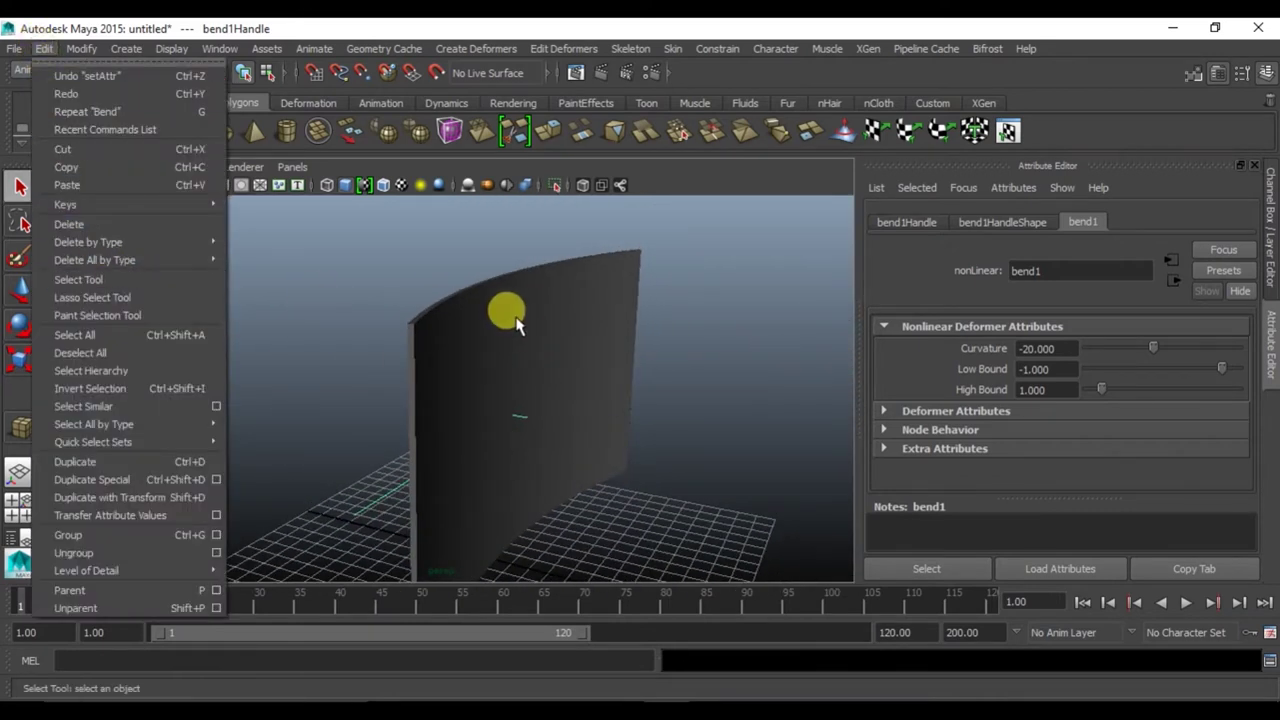
left_click(533, 342)
left_click(44, 48)
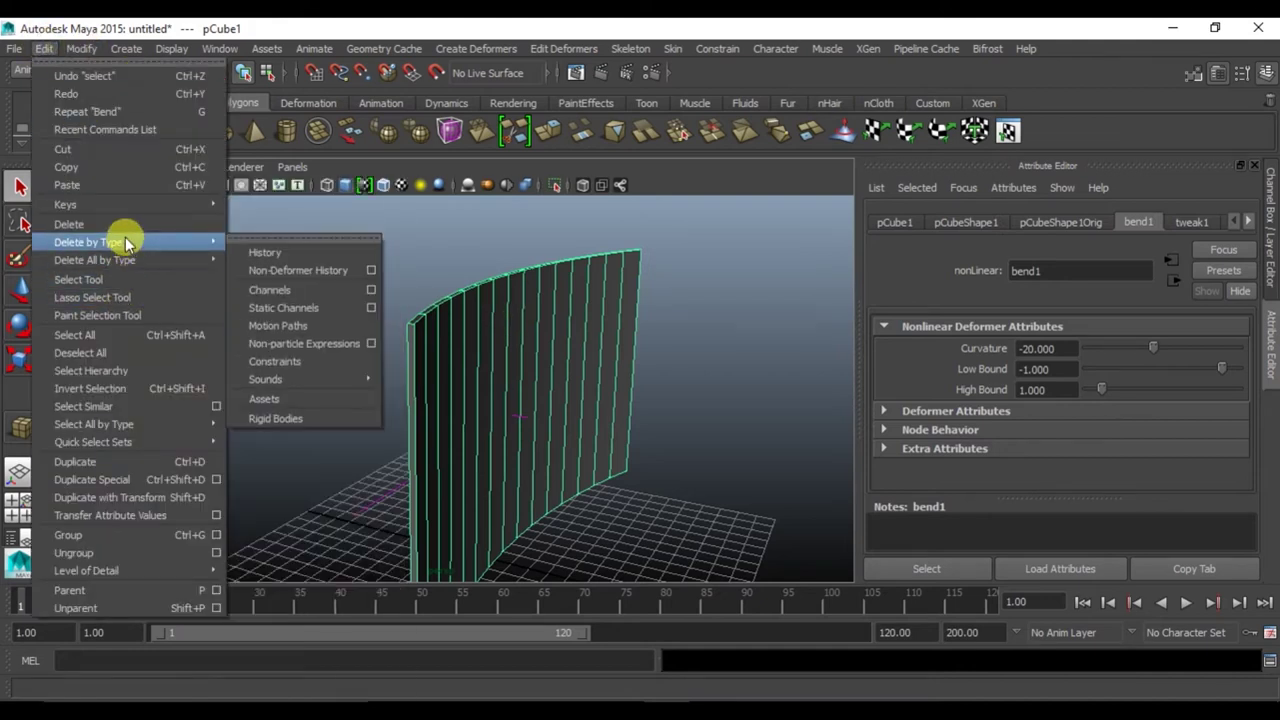
left_click(266, 253)
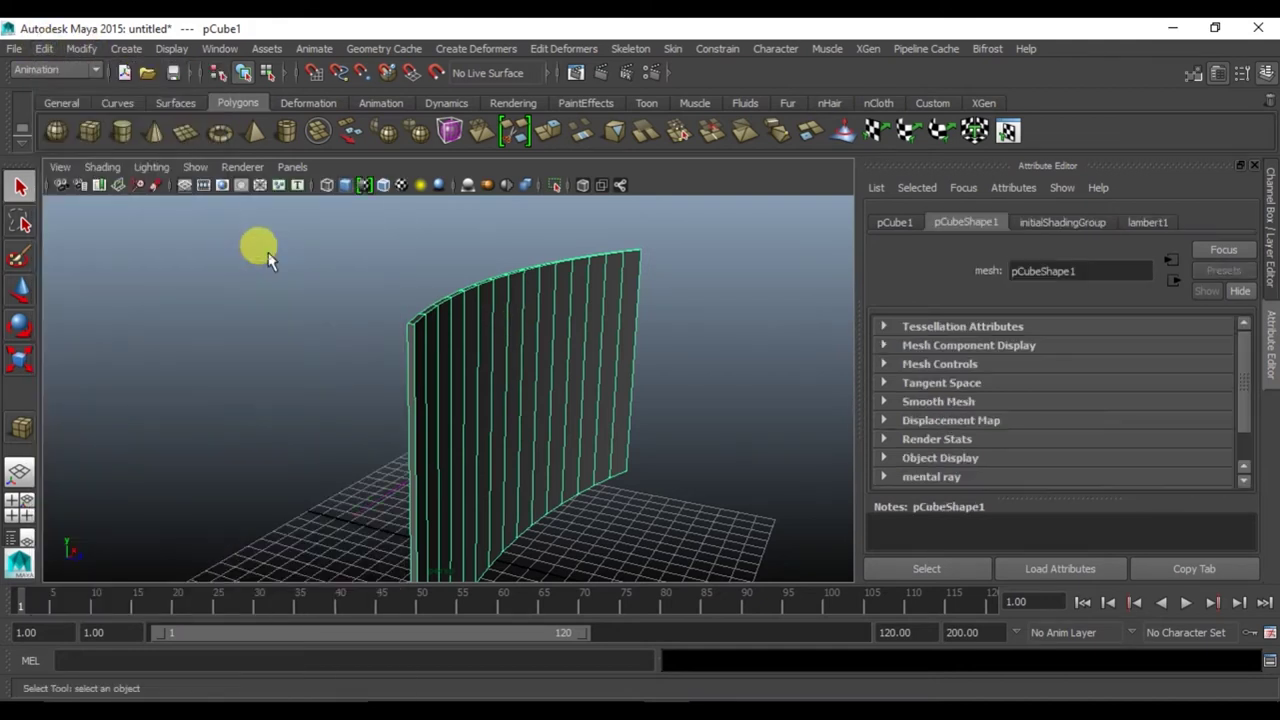
Delete the panel's inner vertical edges one by one in edge mode
left_click(642, 400)
left_click_drag(603, 400, 306, 371, "alt")
left_click(557, 400)
mouse_move(557, 400)
left_mouse_down("alt")
mouse_move(642, 400)
mouse_move(573, 398)
mouse_move(640, 449)
mouse_move(646, 320)
left_mouse_up("alt")
right_click_drag(630, 315, 617, 250)
left_click(647, 365)
key("Delete")
left_click(614, 343)
key("Delete")
left_click(509, 306)
key("Delete")
left_click(456, 308)
key("Delete")
left_click(440, 300)
key("Delete")
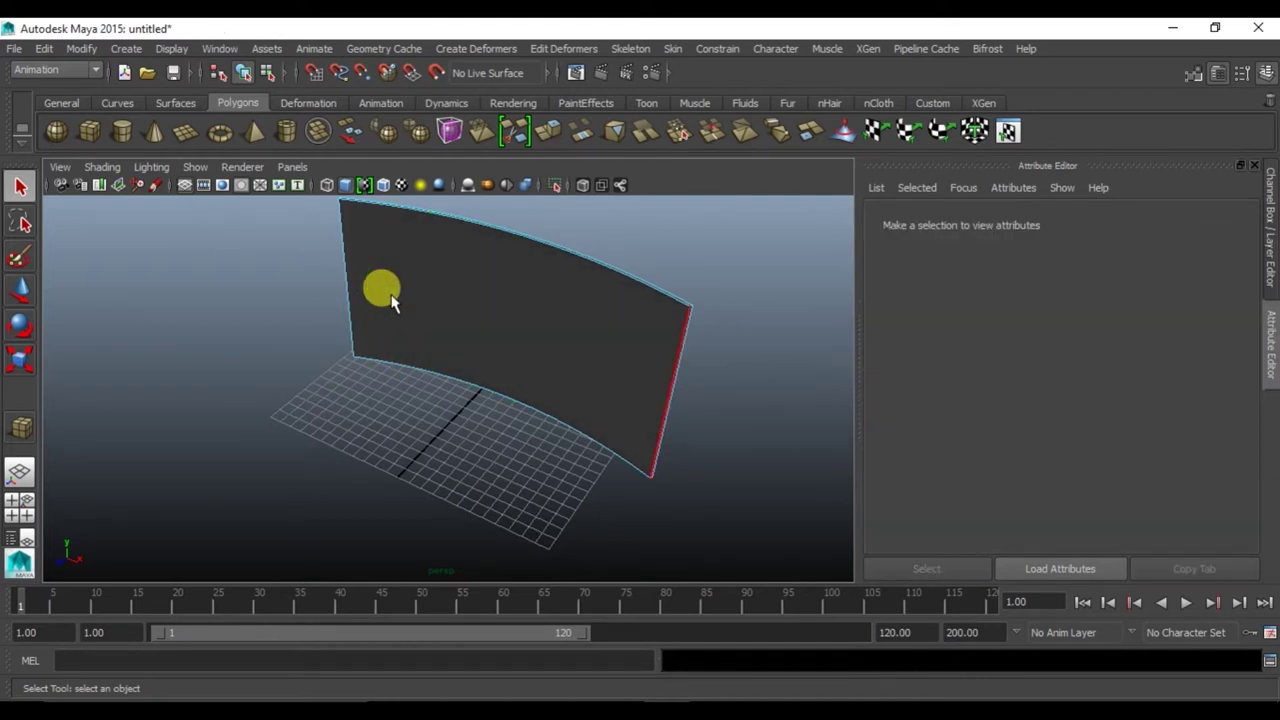
Select the curved panel's front face
mouse_move(475, 310)
left_mouse_down("alt")
mouse_move(600, 262)
mouse_move(443, 290)
left_mouse_up("alt")
right_click_drag(460, 283, 540, 256)
scroll(417, 297, "down", 4)
mouse_move(374, 317)
left_mouse_down("alt")
mouse_move(460, 333)
mouse_move(443, 329)
mouse_move(514, 286)
mouse_move(490, 402)
mouse_move(351, 391)
left_mouse_up("alt")
left_click(460, 333)
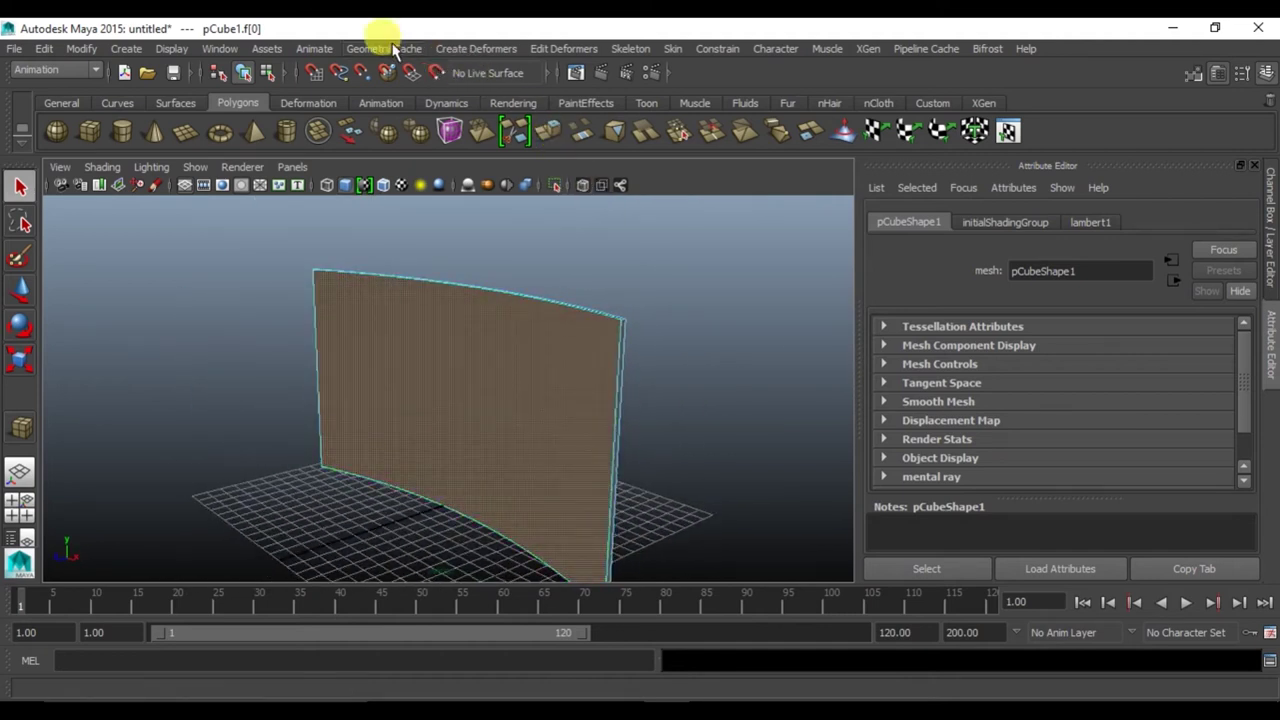
Extrude the front face from the Polygons menu set and scale it down to 0.934
left_click(476, 48)
left_click(30, 72)
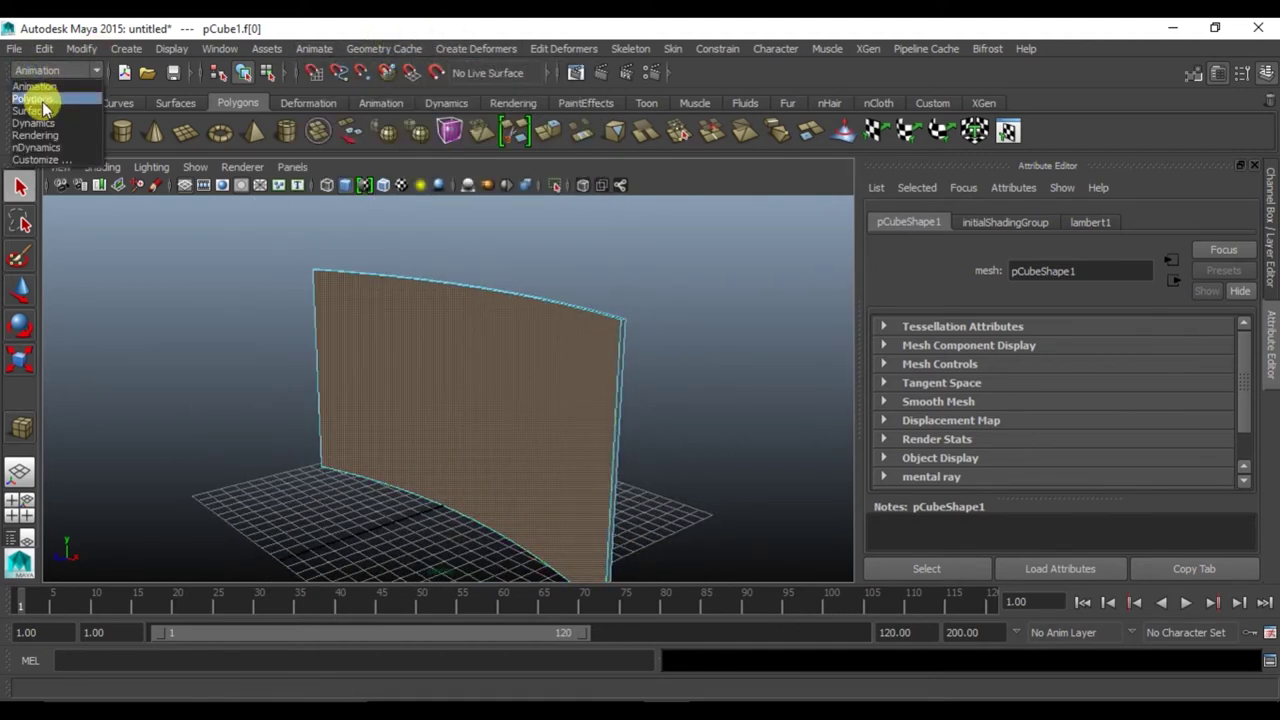
left_click(32, 98)
left_click(396, 48)
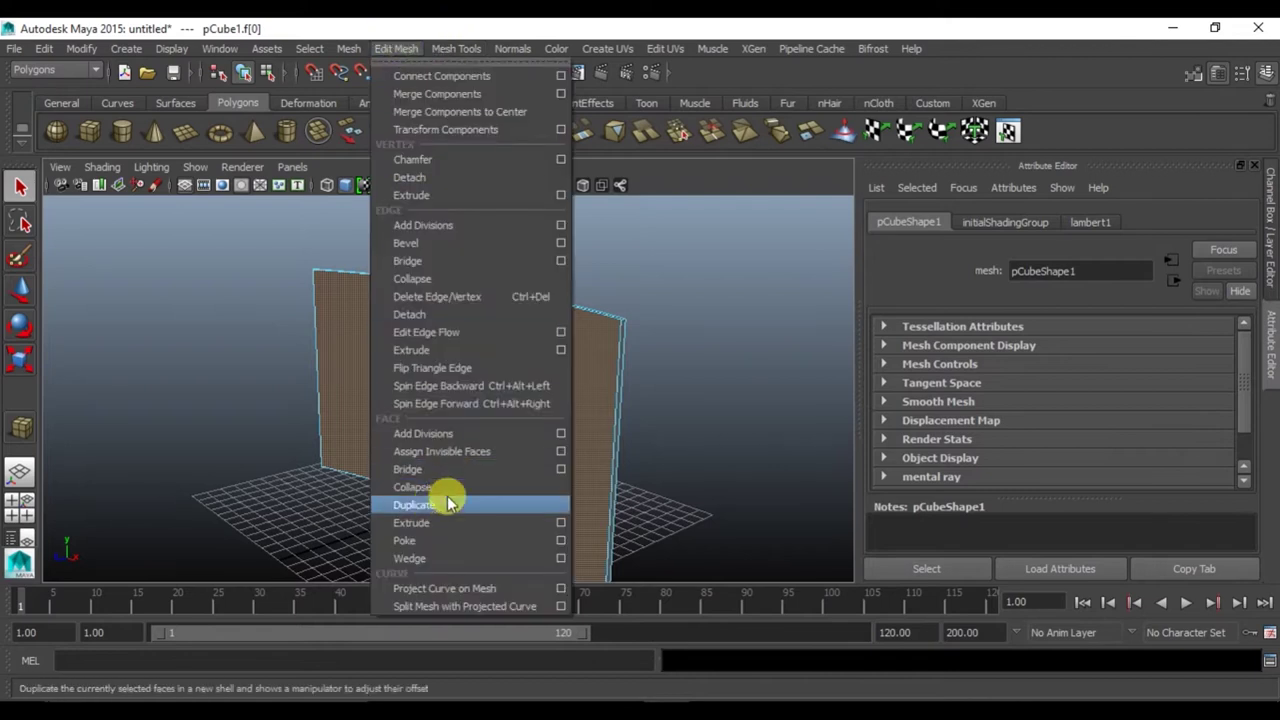
left_click(413, 521)
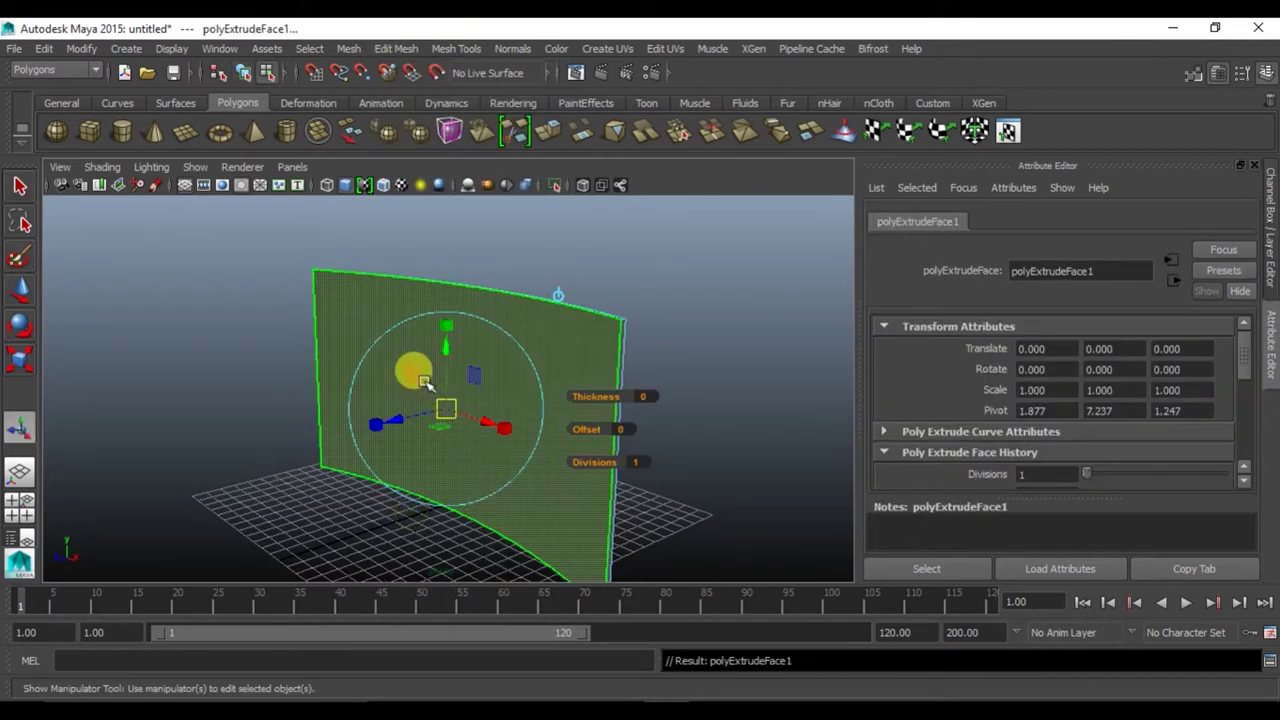
left_click(474, 427)
left_click_drag(446, 415, 444, 416)
left_click_drag(727, 308, 586, 363, "alt")
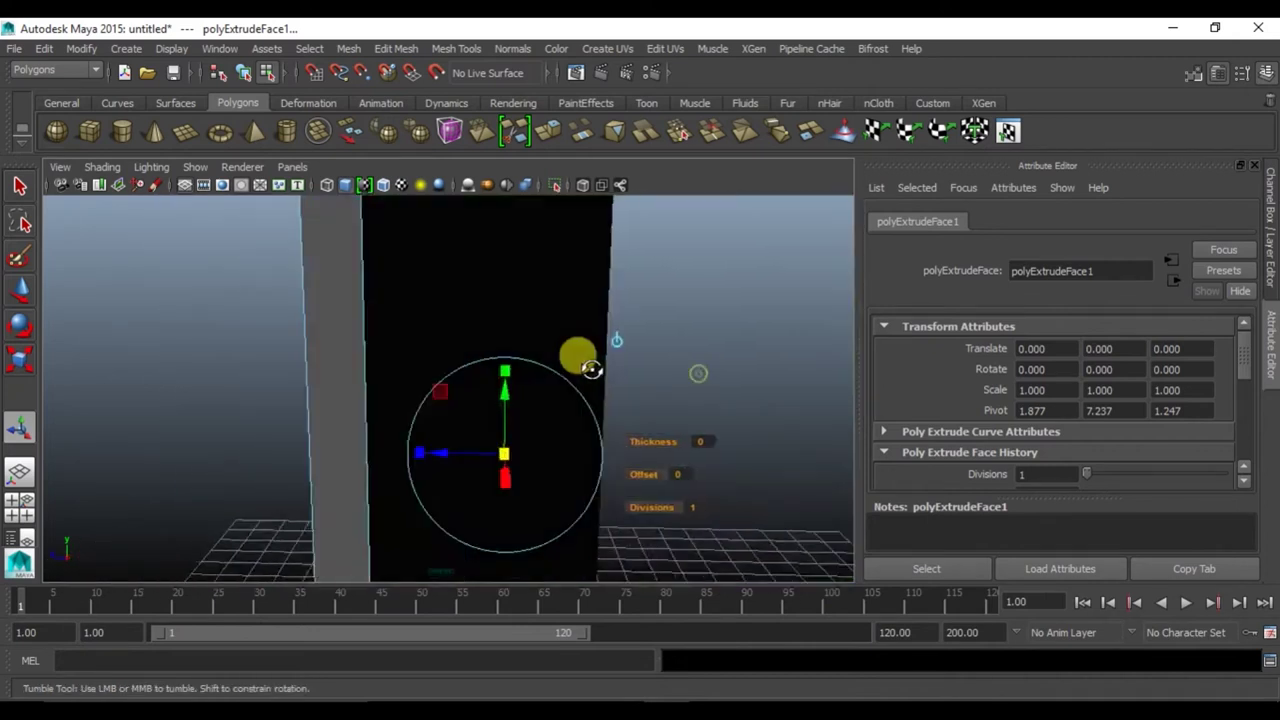
middle_click_drag(586, 363, 609, 366, "alt")
mouse_move(679, 374)
left_mouse_down("alt")
mouse_move(614, 451)
mouse_move(634, 457)
left_mouse_up("alt")
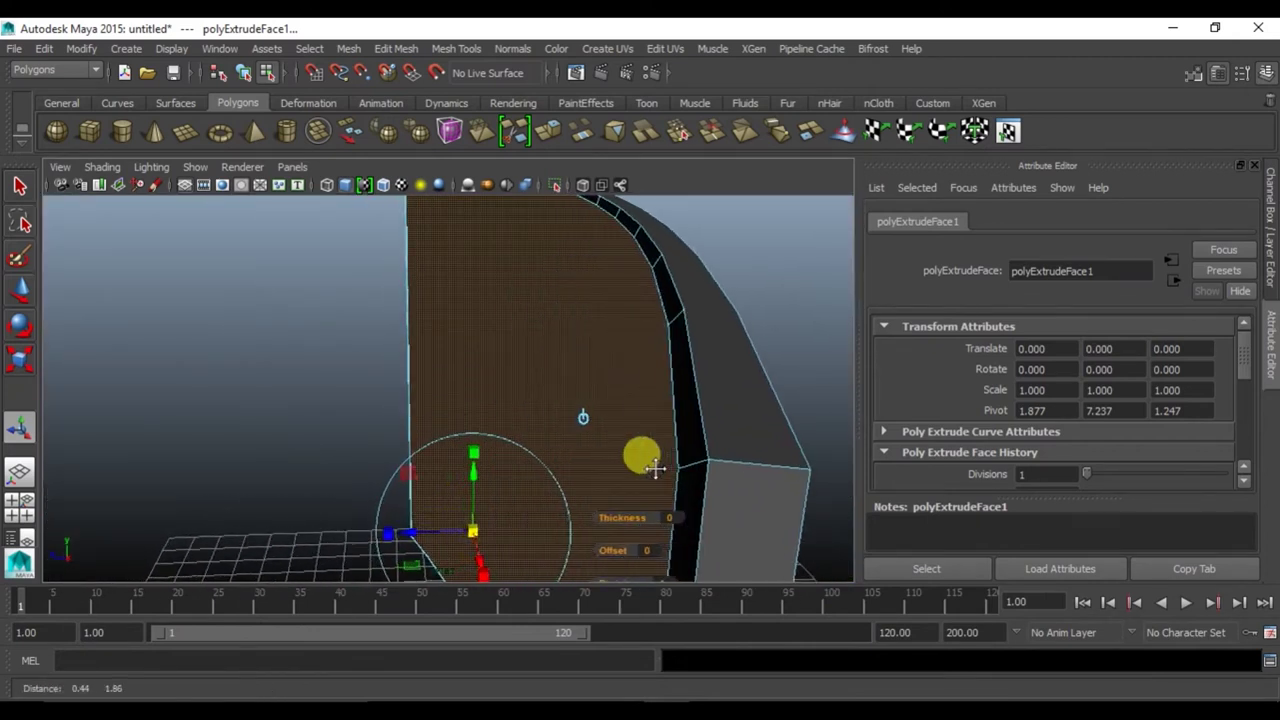
left_click(464, 533)
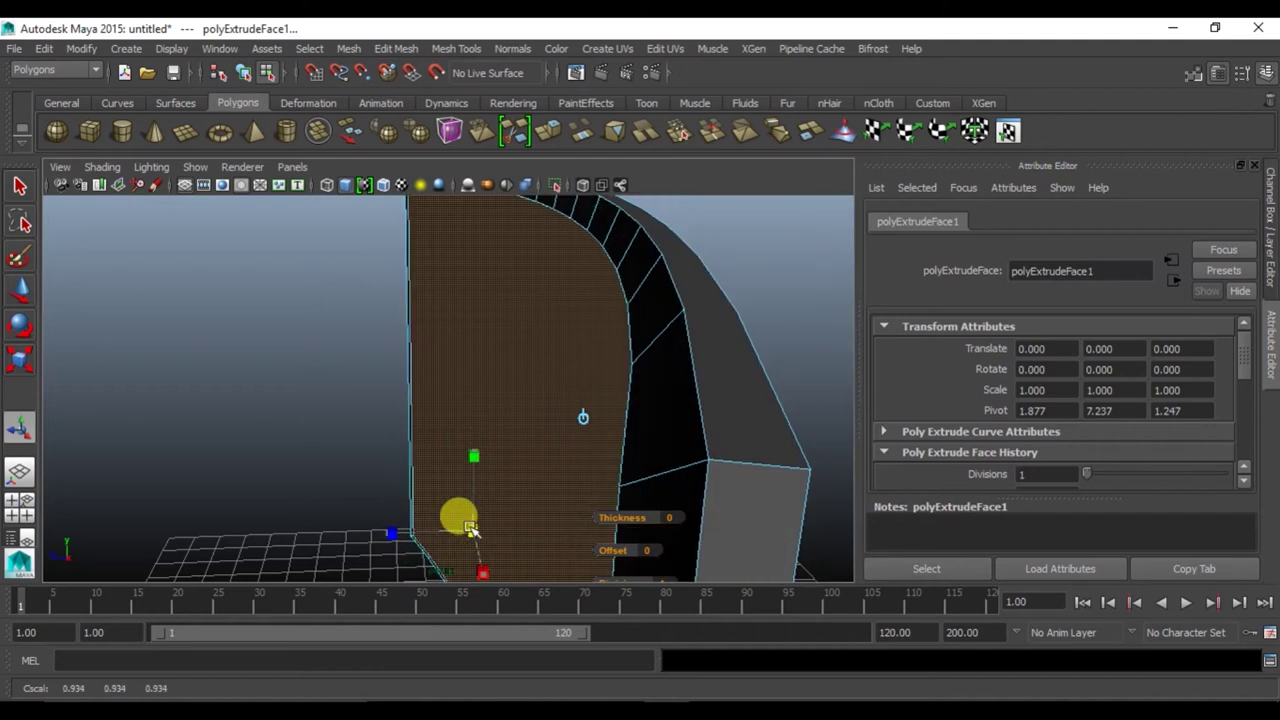
mouse_move(700, 414)
left_mouse_down("alt")
mouse_move(670, 465)
mouse_move(640, 443)
mouse_move(625, 451)
left_mouse_up("alt")
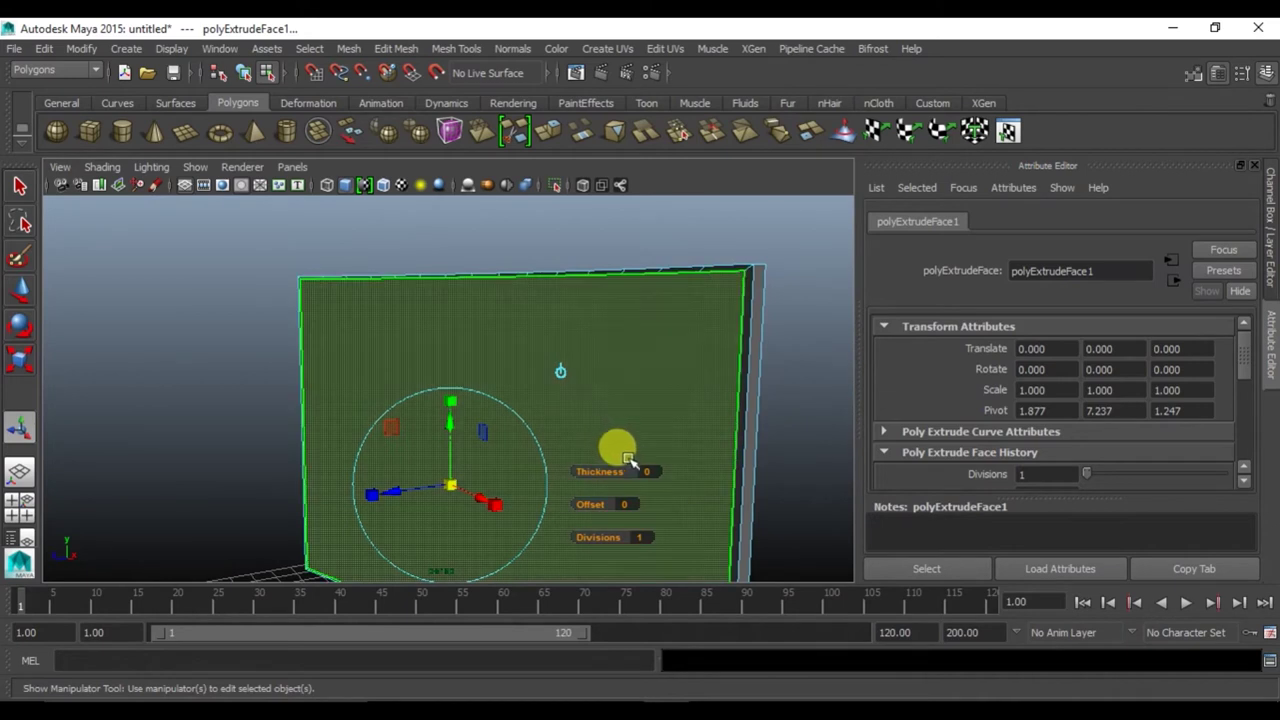
Add a second face extrusion, polyExtrudeFace2, then reselect pCube1 and view the curved panel
left_click(550, 135)
mouse_move(386, 472)
left_mouse_down()
mouse_move(393, 495)
mouse_move(850, 298)
left_mouse_up()
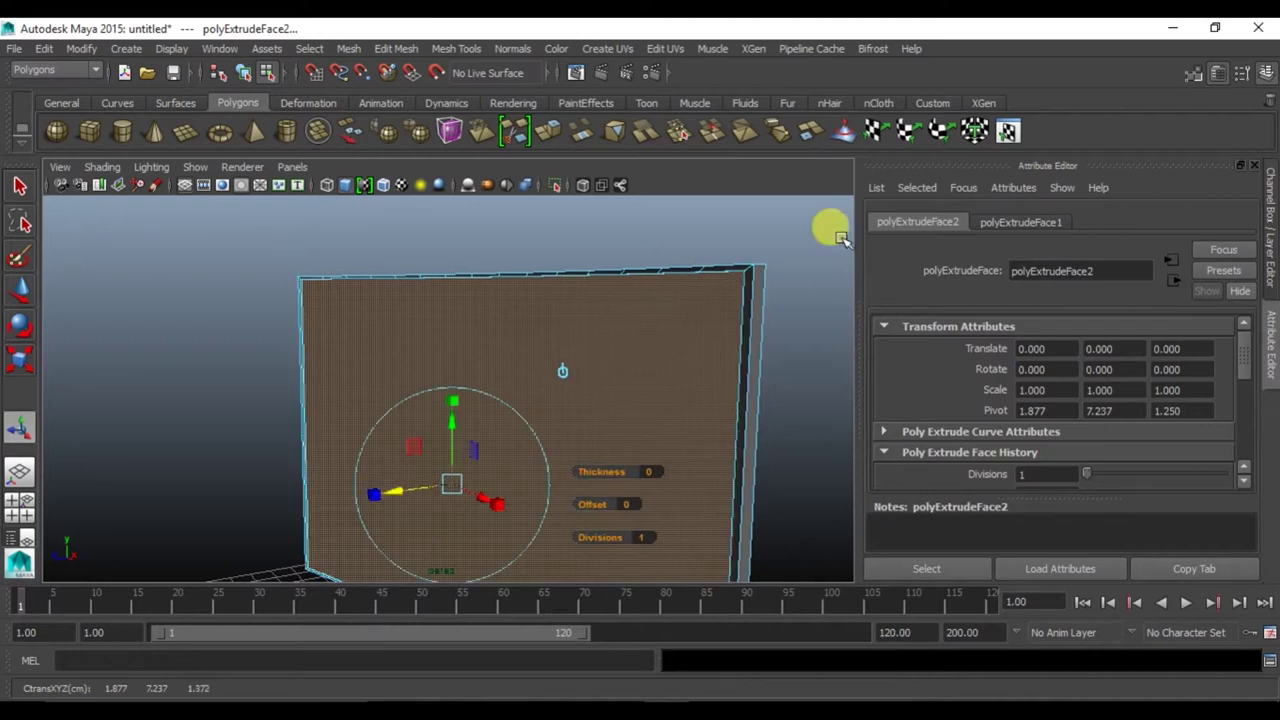
right_click_drag(777, 200, 771, 357, "alt")
mouse_move(771, 357)
middle_mouse_down("alt")
mouse_move(365, 248)
mouse_move(512, 251)
middle_mouse_up("alt")
mouse_move(512, 251)
left_mouse_down("alt")
mouse_move(529, 320)
mouse_move(466, 263)
mouse_move(657, 337)
left_mouse_up("alt")
mouse_move(566, 337)
left_mouse_down("alt")
mouse_move(434, 357)
mouse_move(651, 363)
left_mouse_up("alt")
left_click(752, 298)
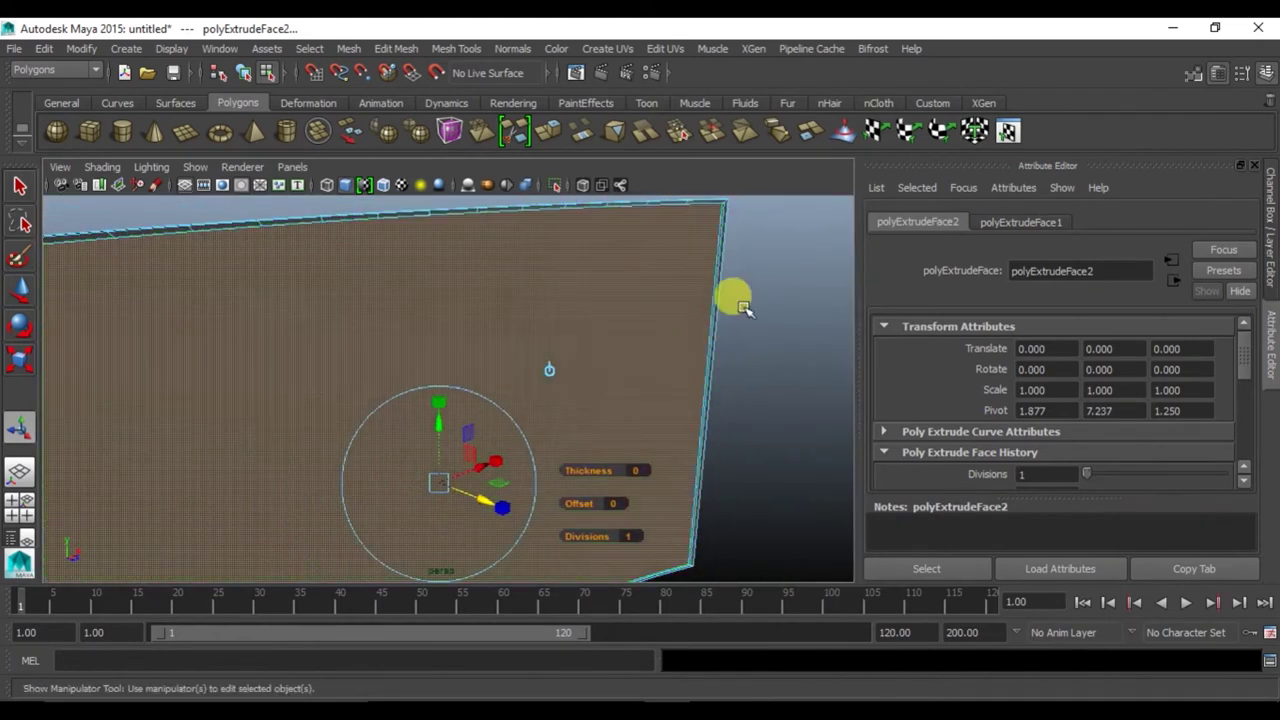
left_click(687, 330)
mouse_move(692, 347)
left_mouse_down("alt")
mouse_move(591, 429)
mouse_move(507, 468)
mouse_move(600, 489)
mouse_move(677, 460)
mouse_move(523, 457)
mouse_move(566, 448)
mouse_move(480, 434)
mouse_move(674, 437)
mouse_move(594, 446)
left_mouse_up("alt")
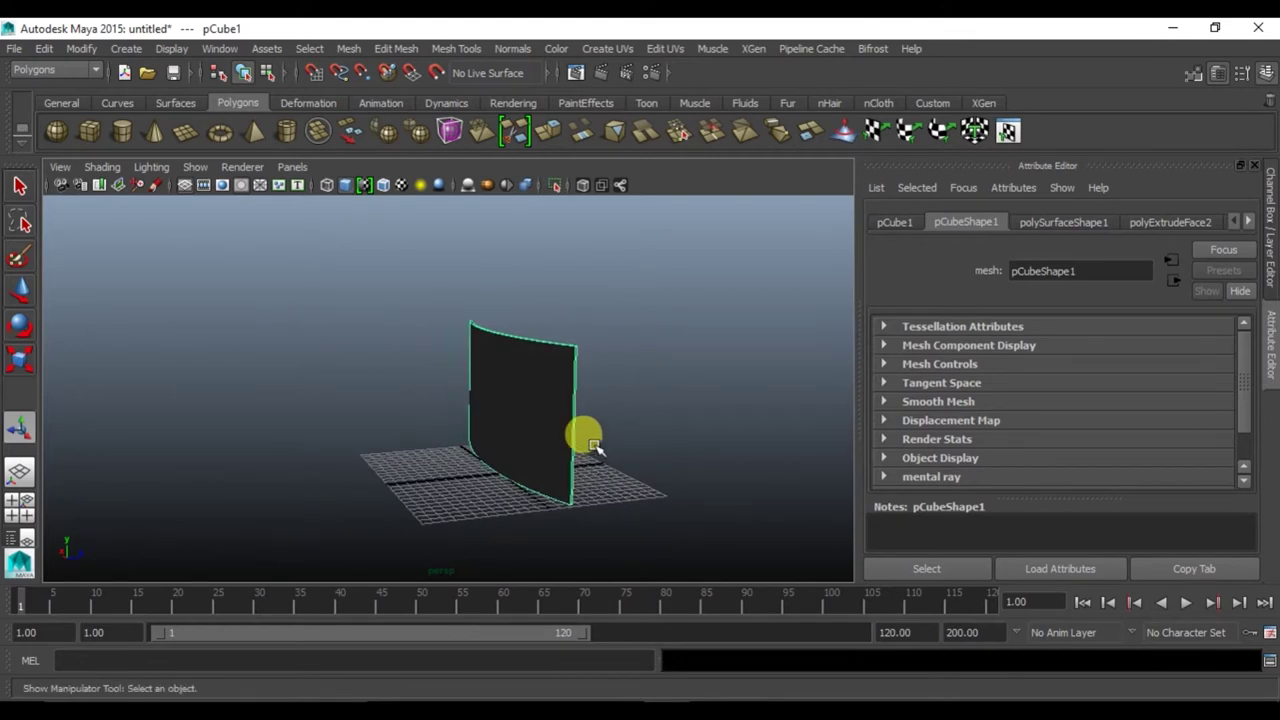
Assign the curved panel to a new display layer, layer1, and hide that layer
mouse_move(567, 413)
left_mouse_down("alt")
mouse_move(486, 457)
mouse_move(414, 451)
mouse_move(451, 437)
mouse_move(472, 492)
left_mouse_up("alt")
right_click_drag(472, 492, 517, 415, "alt")
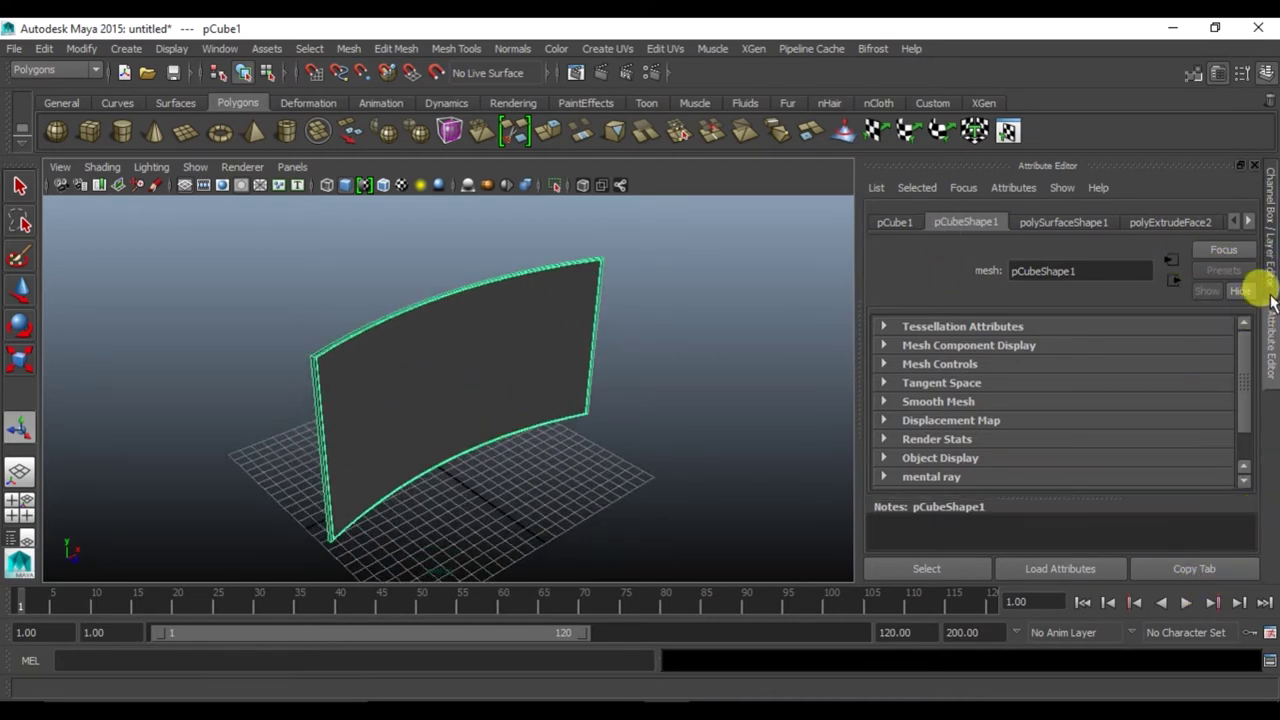
left_click(1272, 300)
left_click(1268, 255)
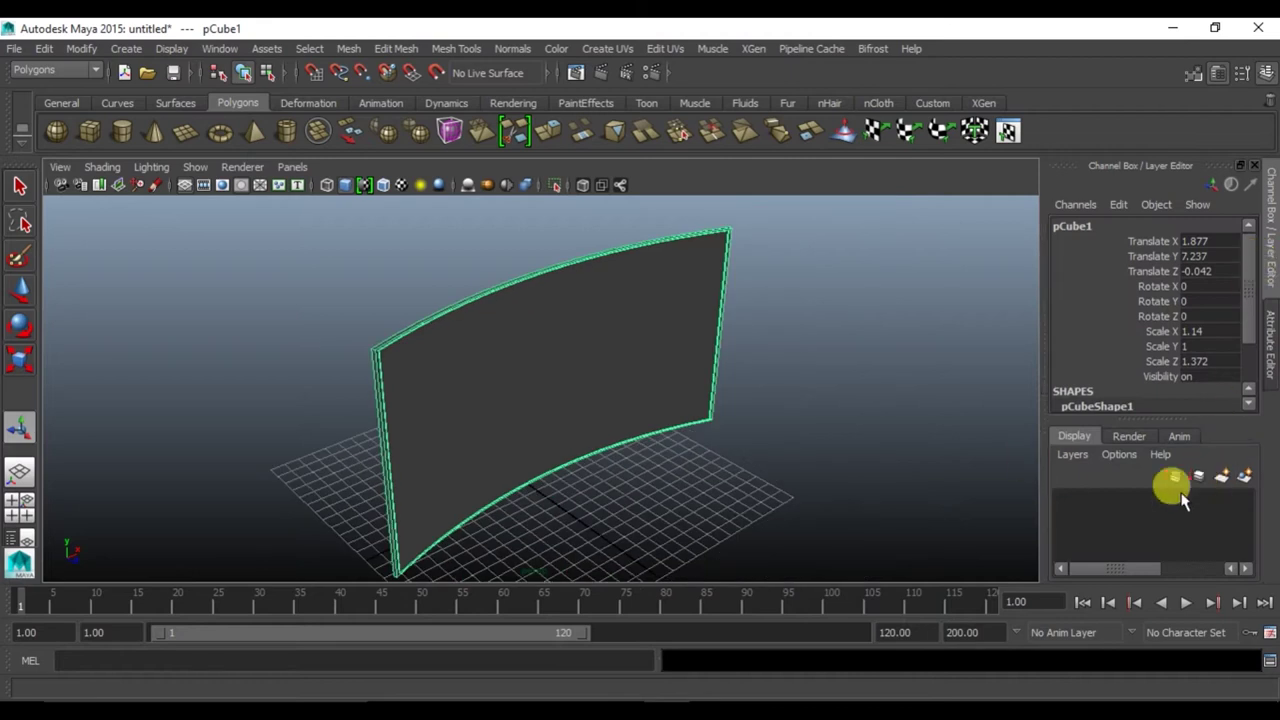
left_click(1242, 477)
left_click(1063, 500)
left_click(697, 409)
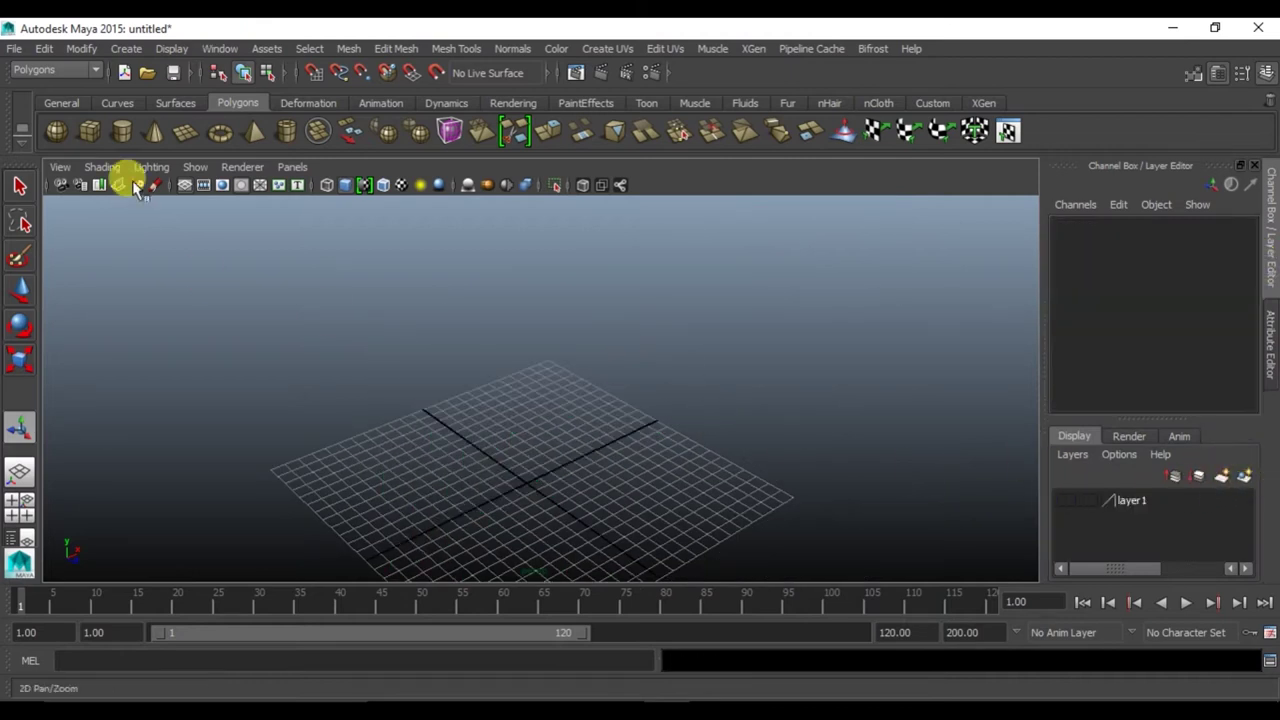
Draw a long thin polygon cube, pCube2, across the grid in the top view
left_click(89, 130)
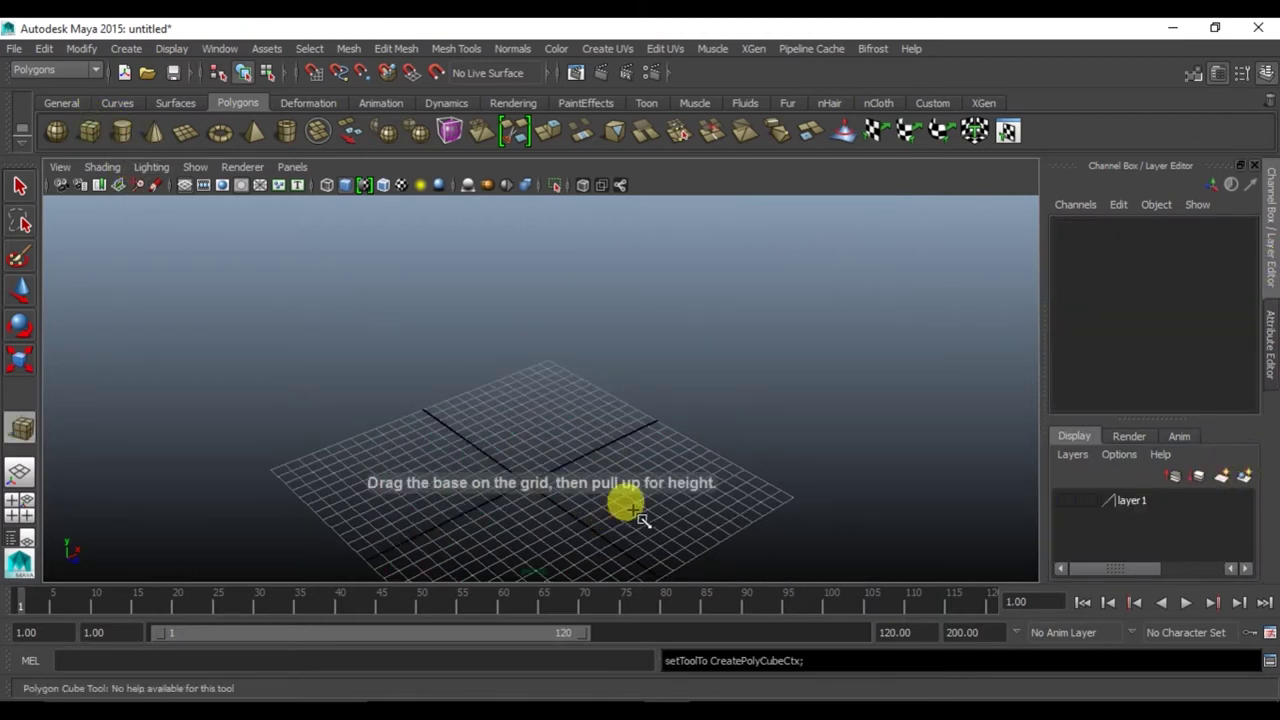
key("space")
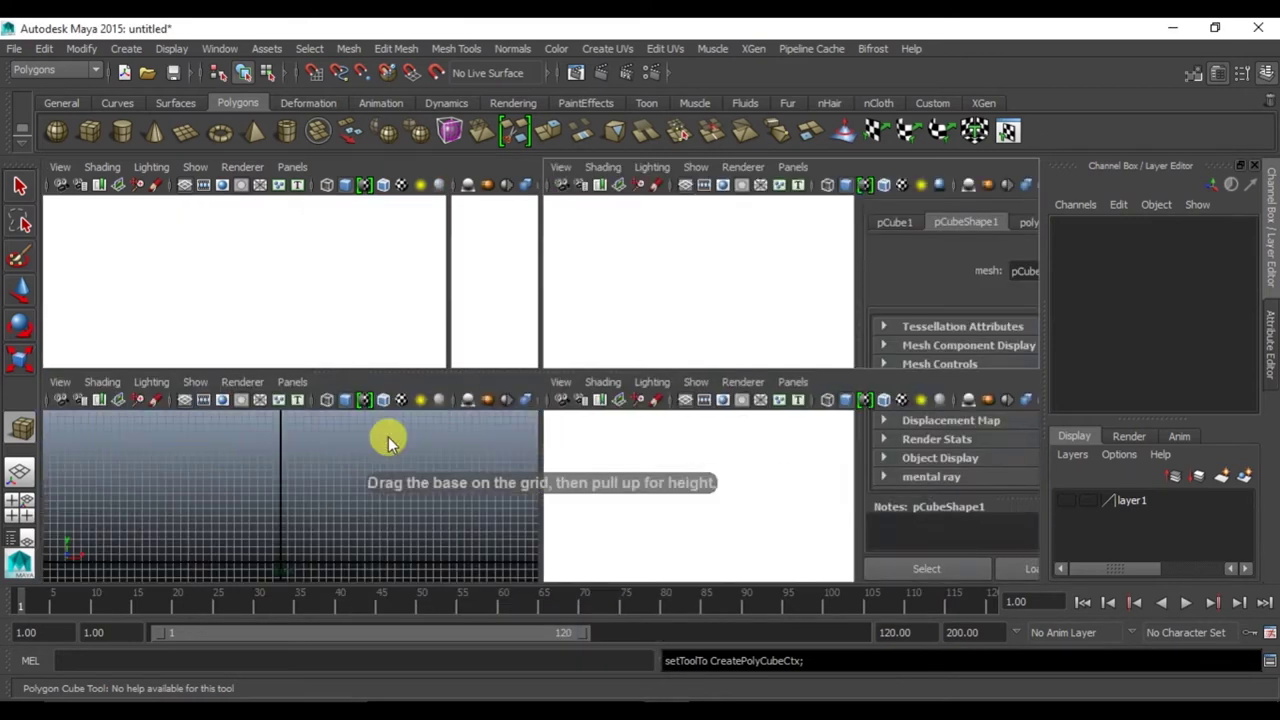
key("space")
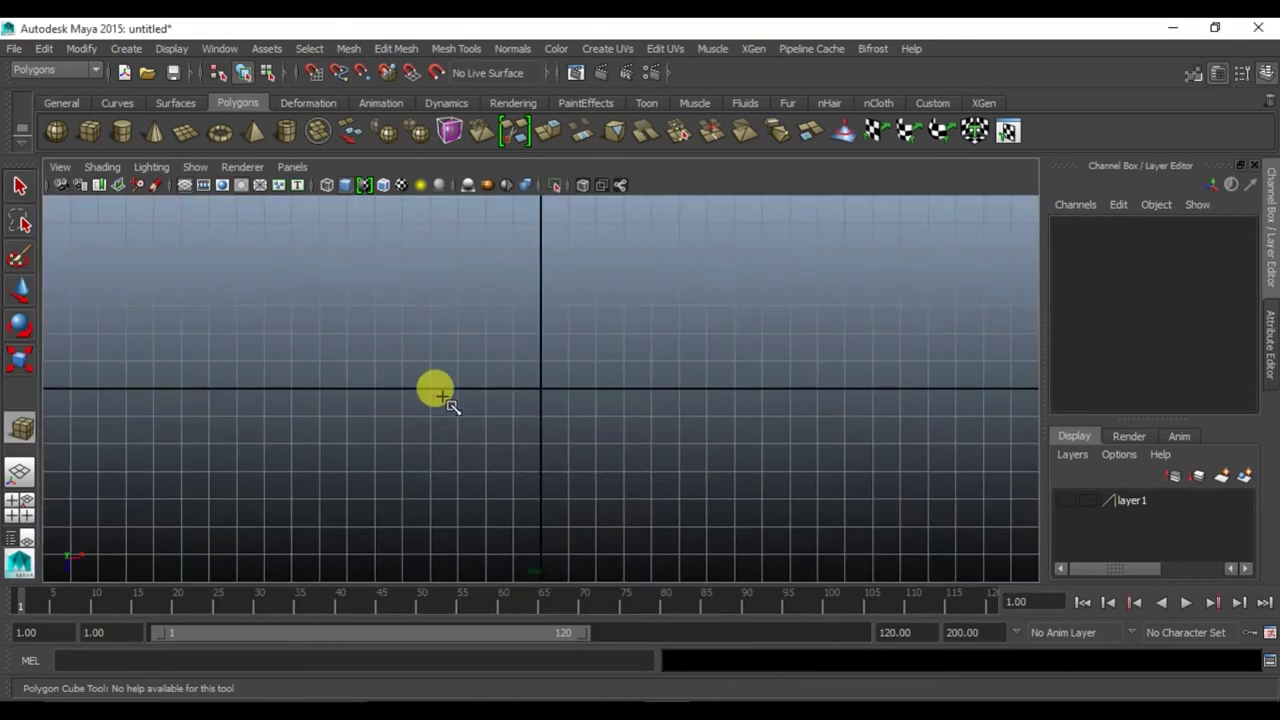
left_click_drag(390, 392, 765, 402)
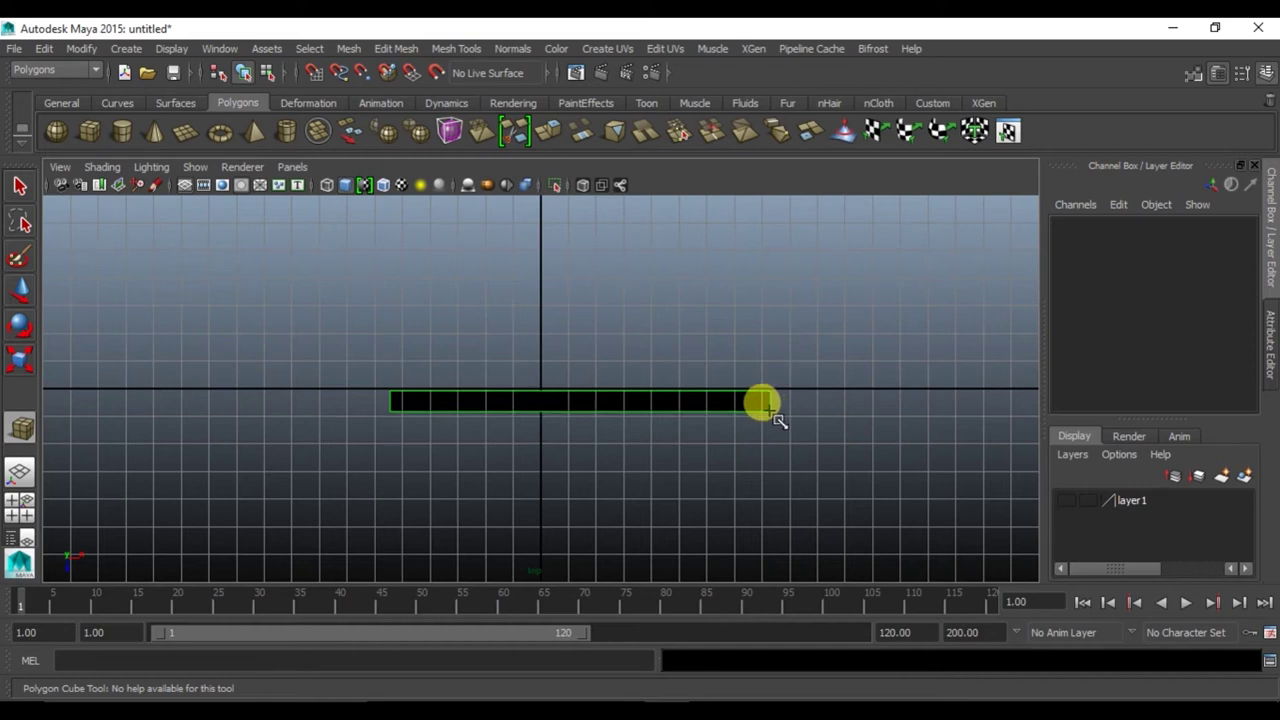
left_click_drag(765, 402, 729, 363)
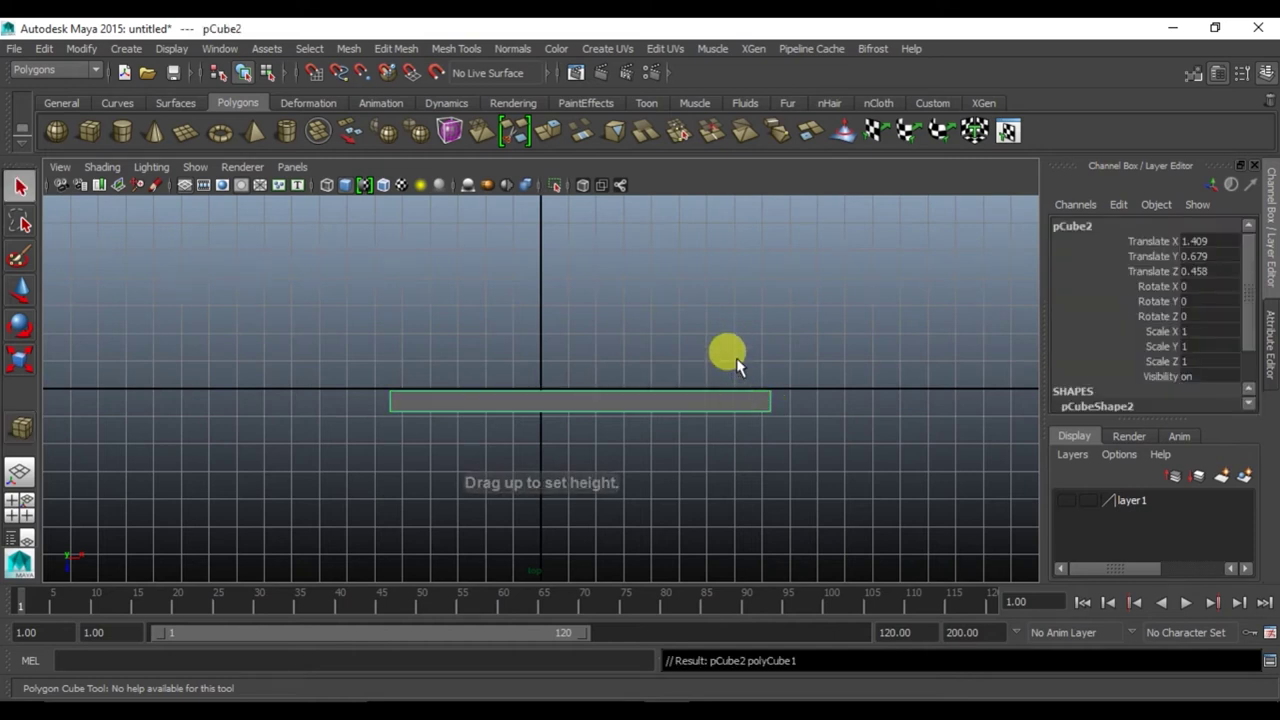
key("space")
key("space")
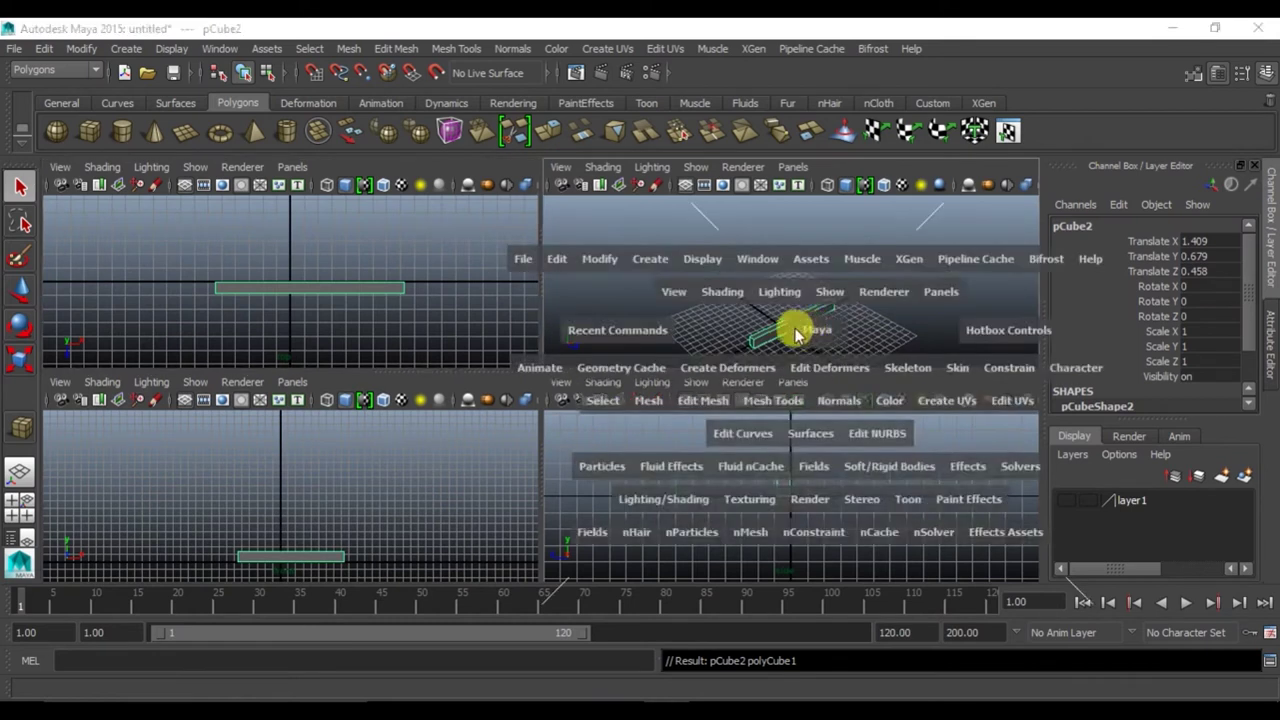
mouse_move(600, 400)
left_mouse_down("alt")
mouse_move(709, 380)
mouse_move(490, 476)
mouse_move(514, 466)
mouse_move(565, 368)
left_mouse_up("alt")
Scale the box to Y 0.27 and Z about 1.43, with 15 width subdivisions
key("r")
left_click_drag(583, 290, 604, 360)
mouse_move(645, 402)
left_mouse_down()
mouse_move(664, 416)
mouse_move(537, 451)
mouse_move(547, 458)
left_mouse_up()
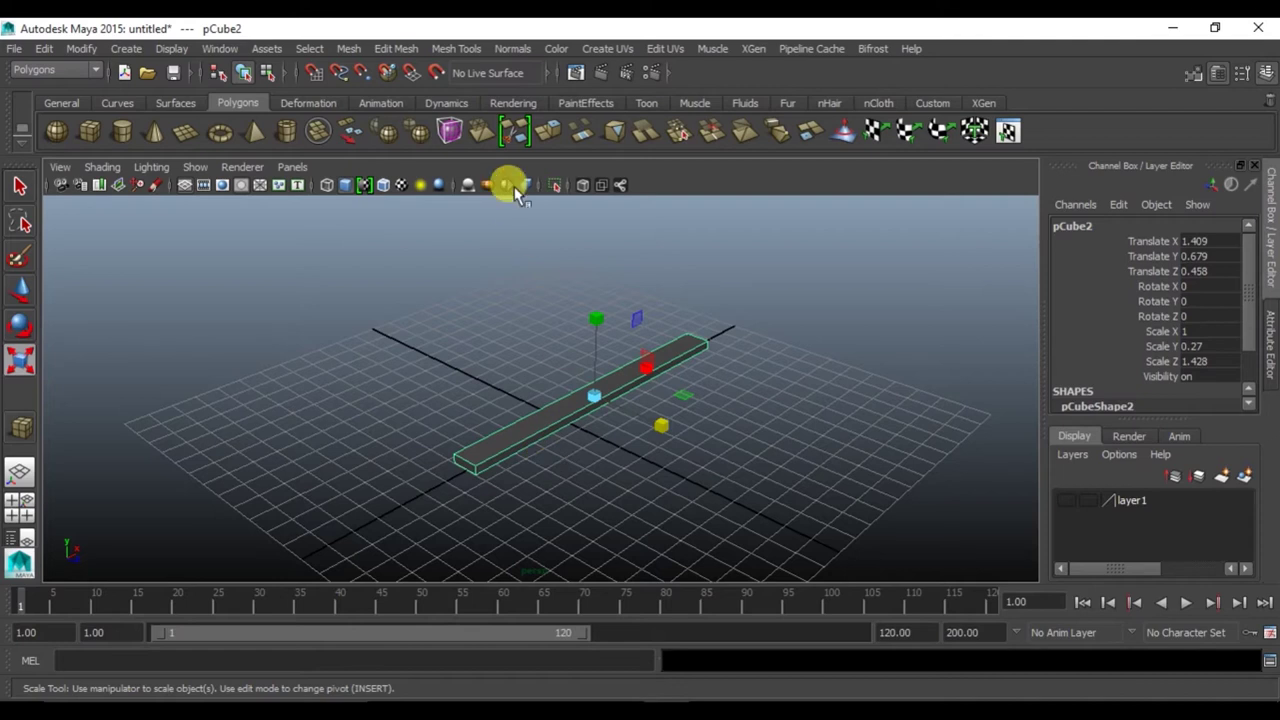
key("w")
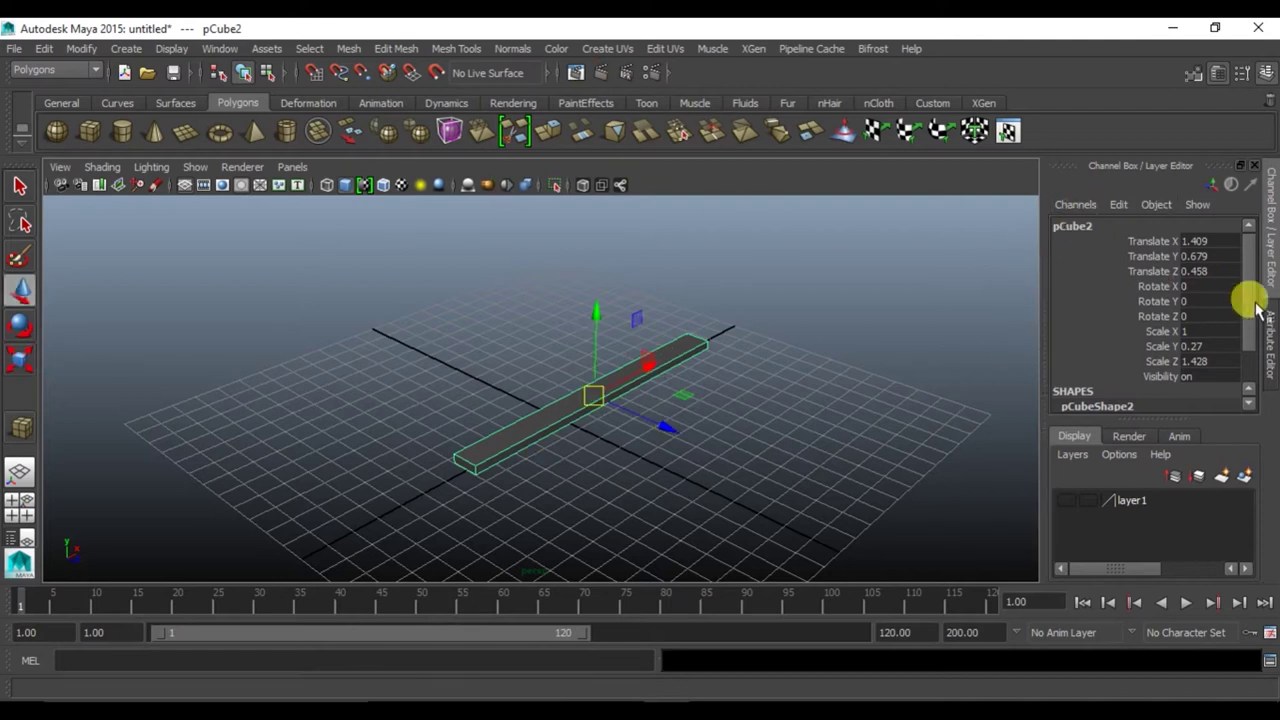
left_click(1266, 340)
left_click(1045, 222)
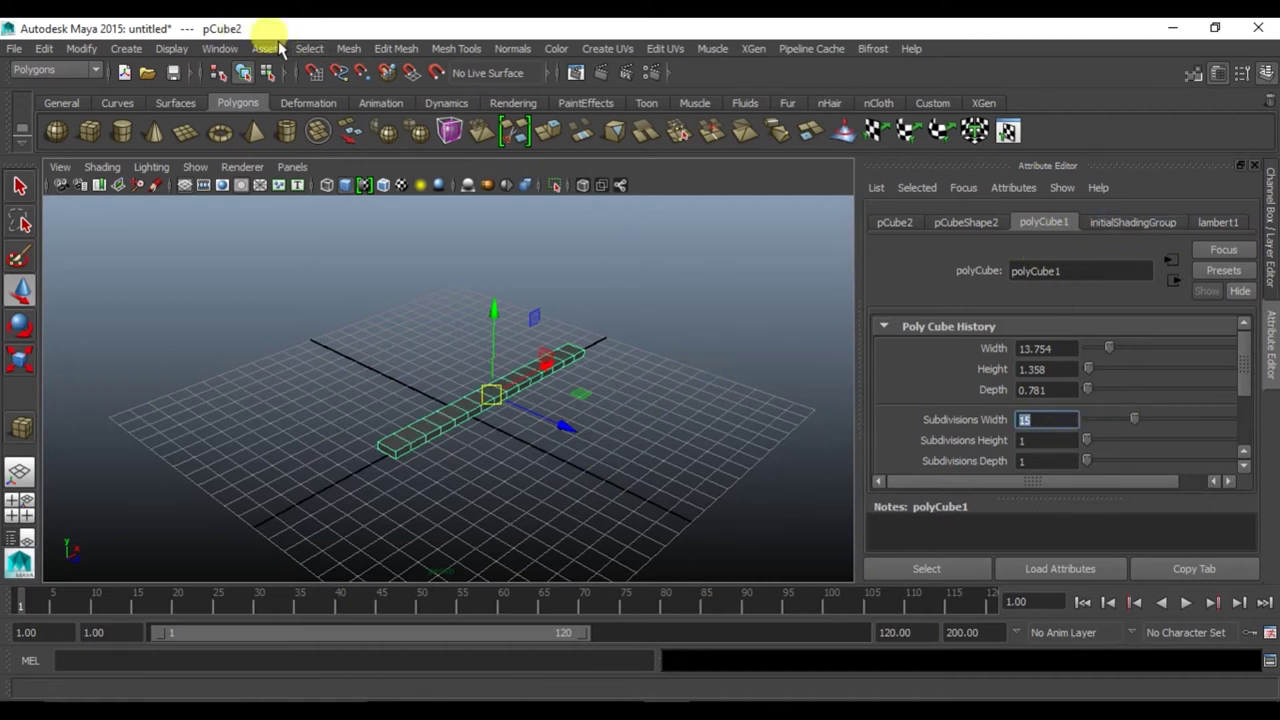
left_click(55, 70)
left_click(40, 84)
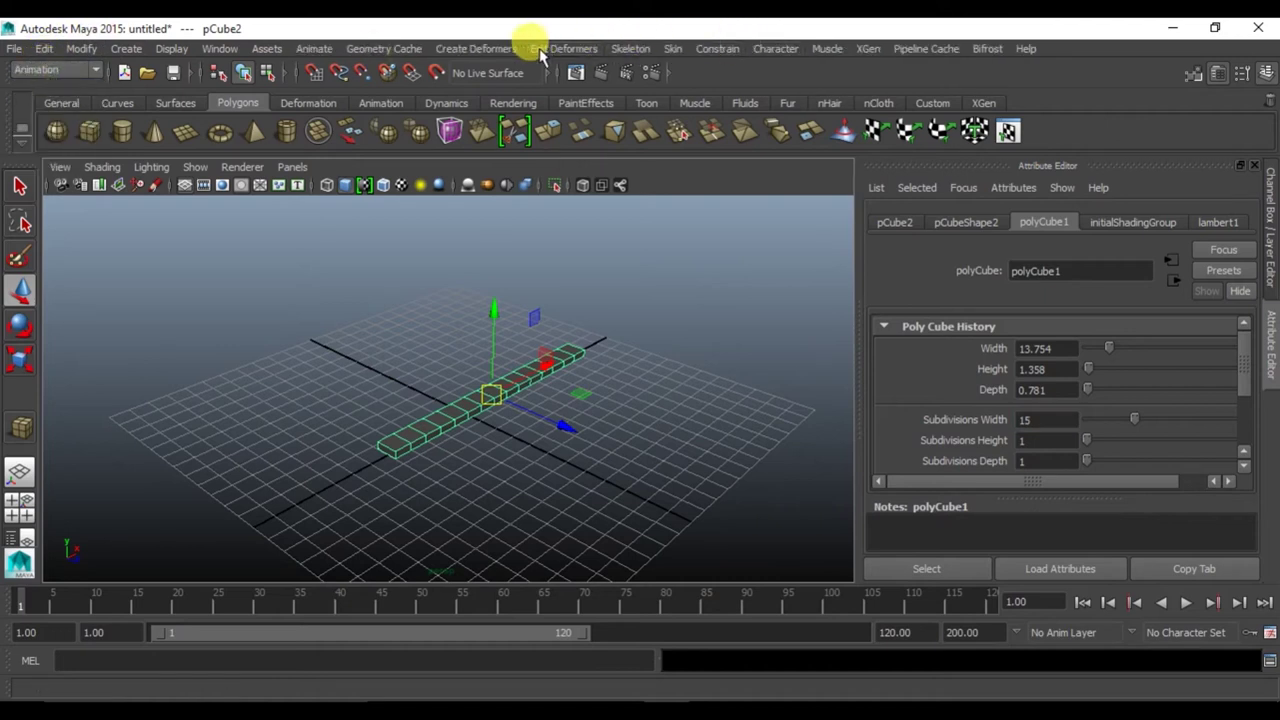
Add a Bend deformer to pCube2, rotate its handle 90 in Z, and set Curvature -20
left_click(480, 48)
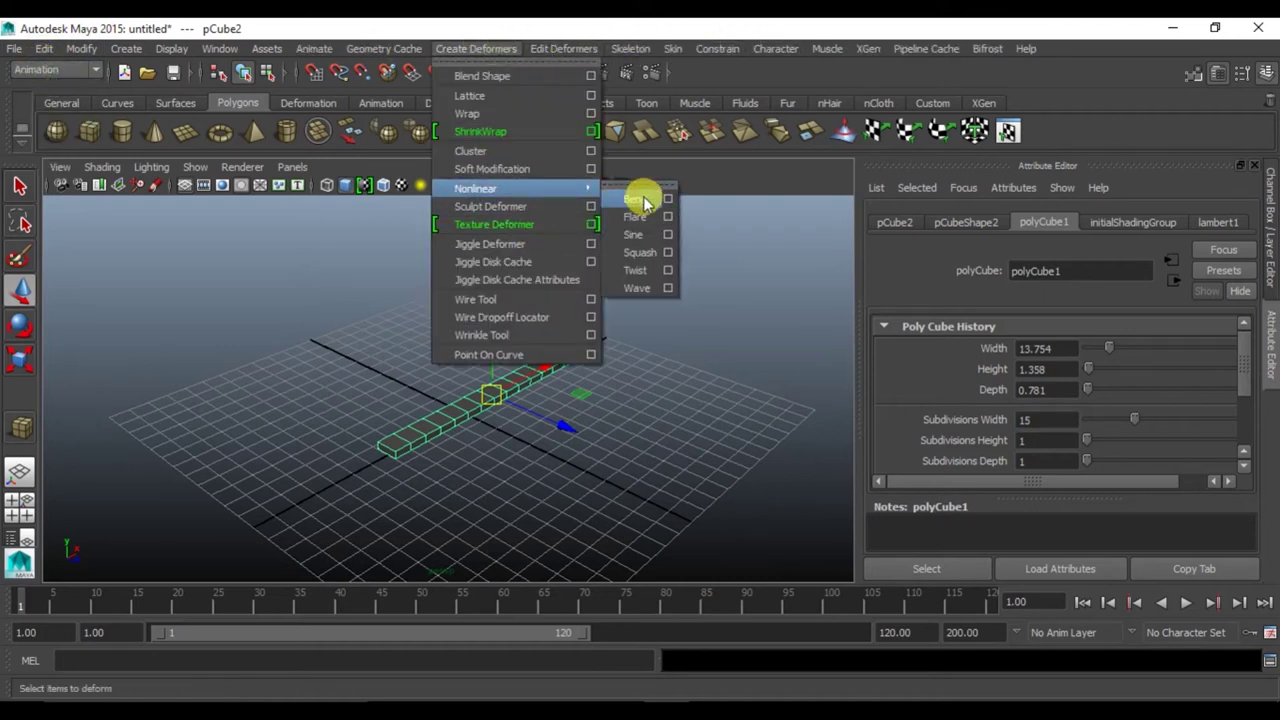
left_click(640, 199)
left_click(906, 222)
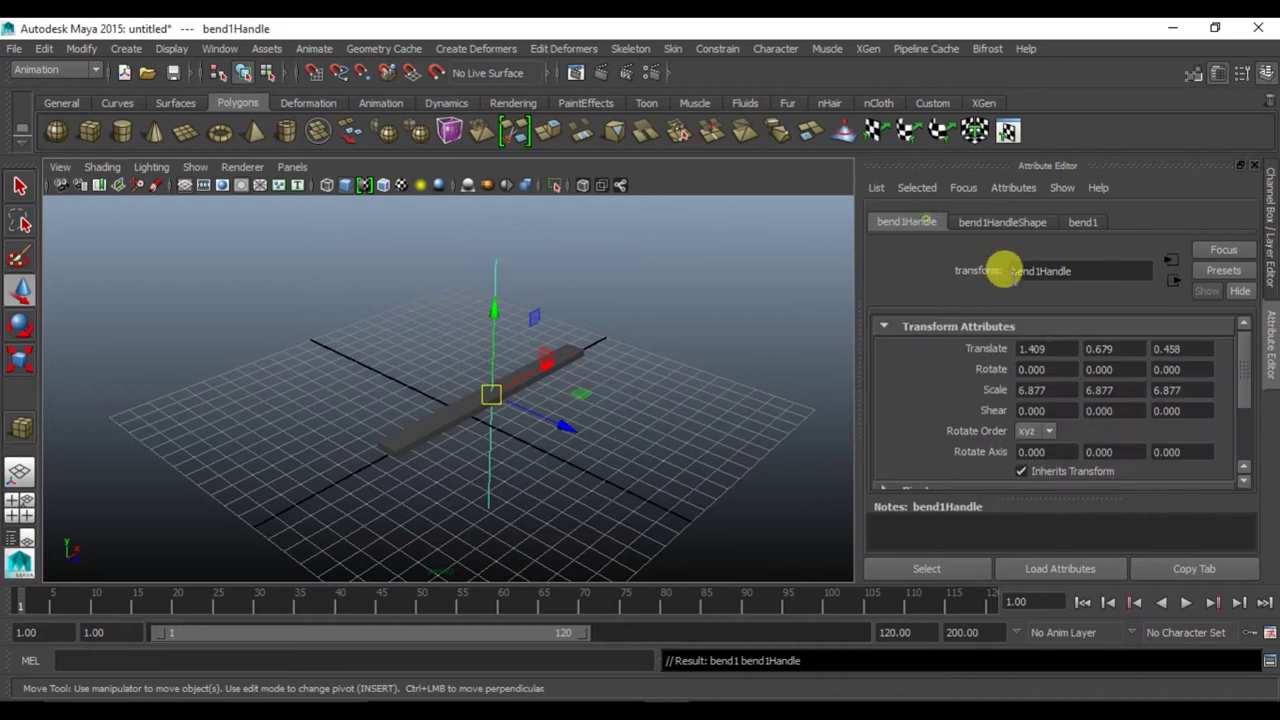
left_click(1100, 369)
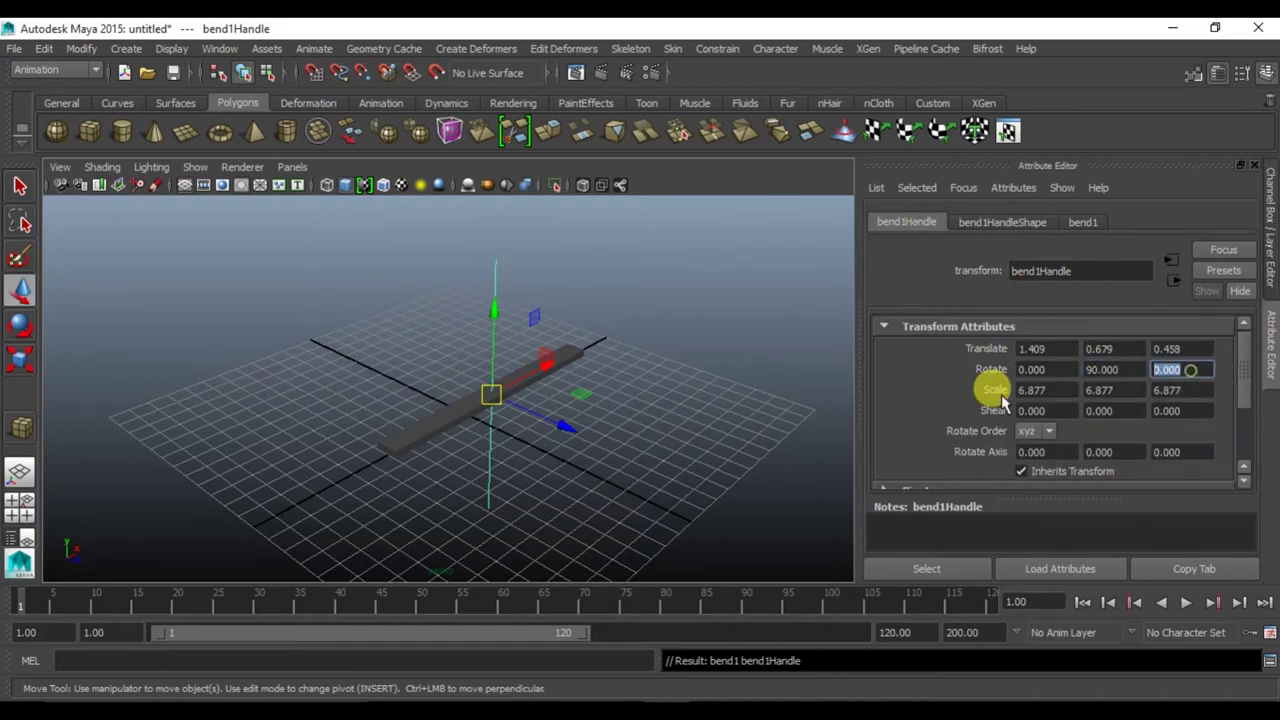
type("90")
key("Return")
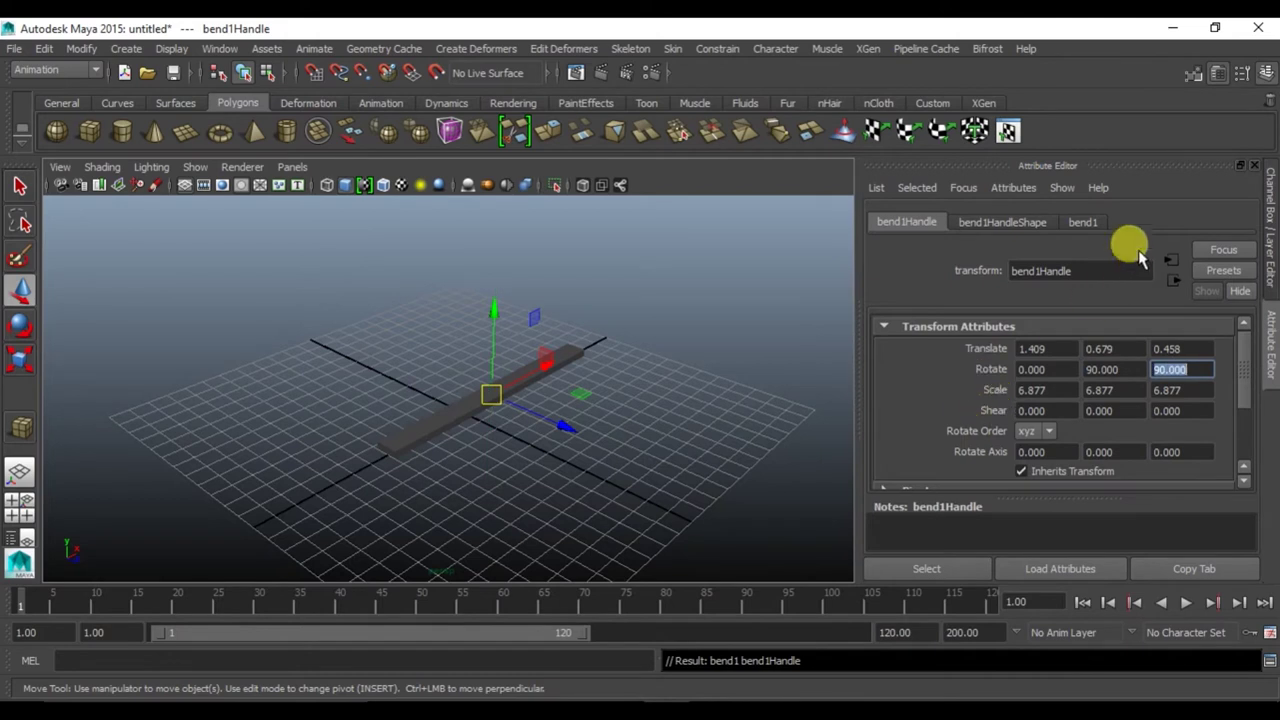
left_click(1082, 222)
left_click(1058, 349)
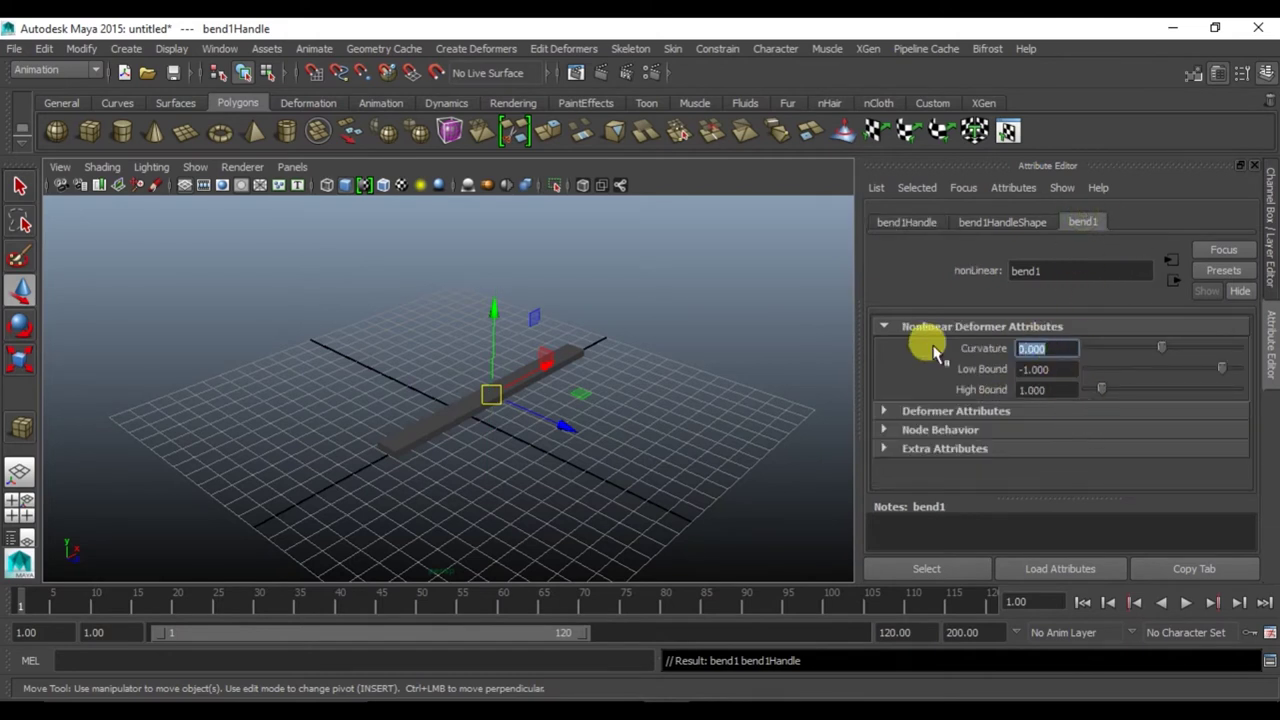
type("-20.000")
key("Return")
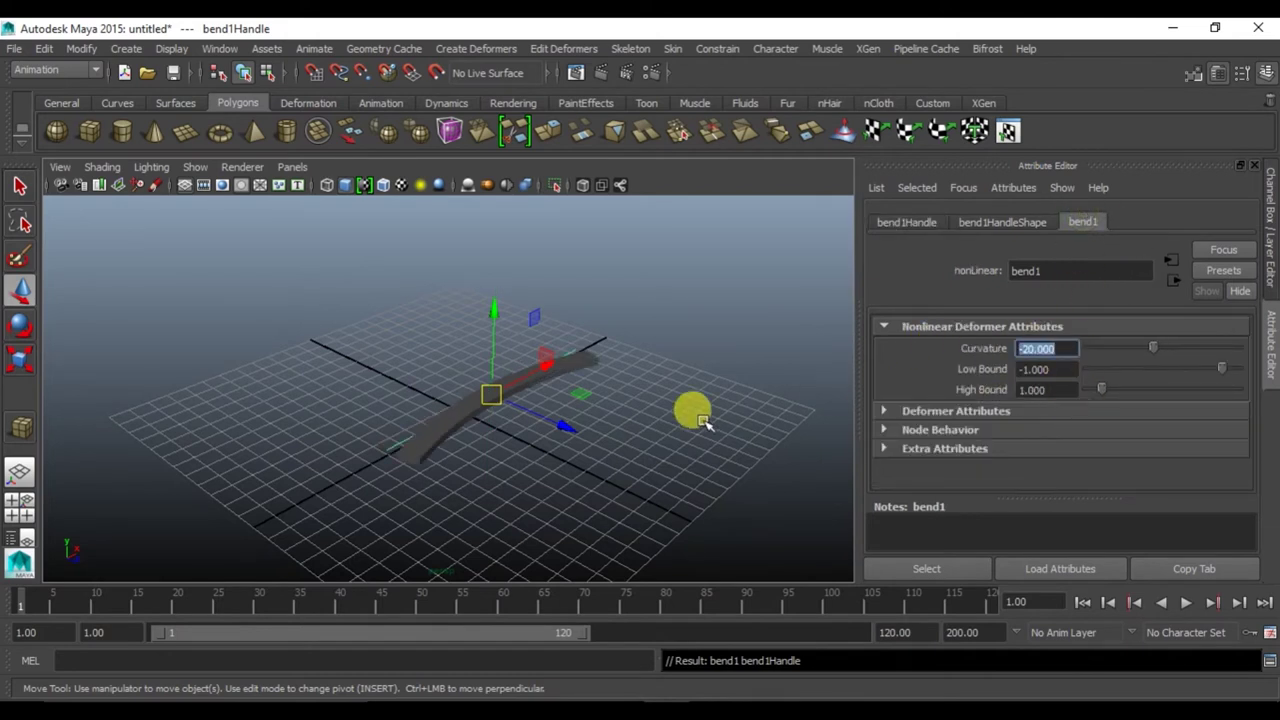
Reselect the arched bar and orbit and zoom around it to inspect the bend
left_click(606, 397)
left_click_drag(606, 397, 391, 403, "alt")
left_click(418, 404)
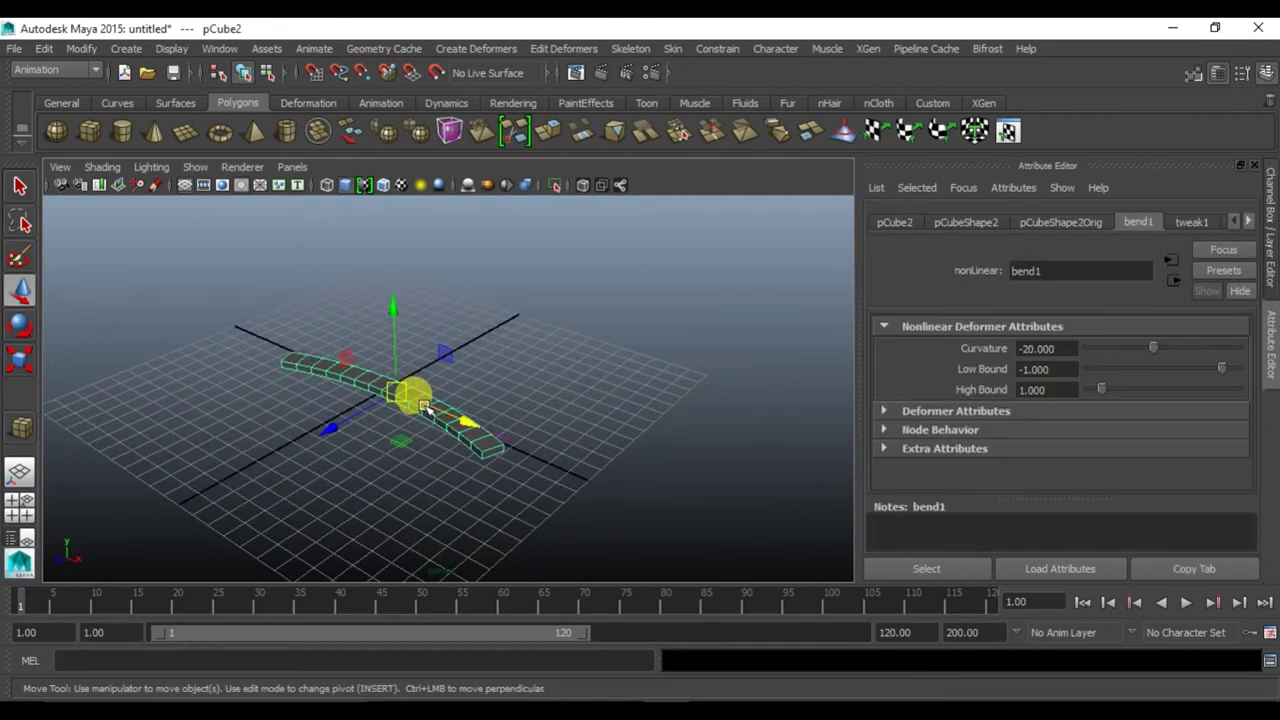
right_click_drag(424, 408, 437, 420, "alt")
left_click_drag(437, 420, 520, 440, "alt")
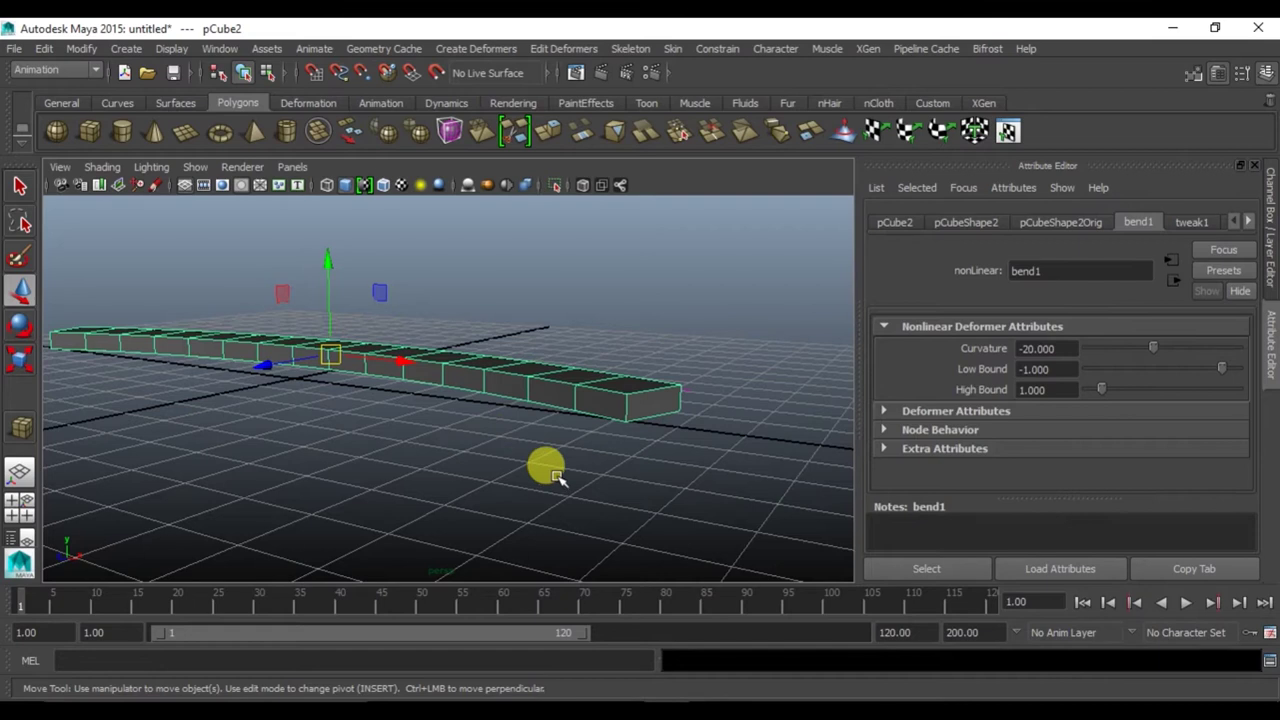
mouse_move(590, 478)
left_mouse_down("alt")
mouse_move(571, 480)
mouse_move(628, 490)
left_mouse_up("alt")
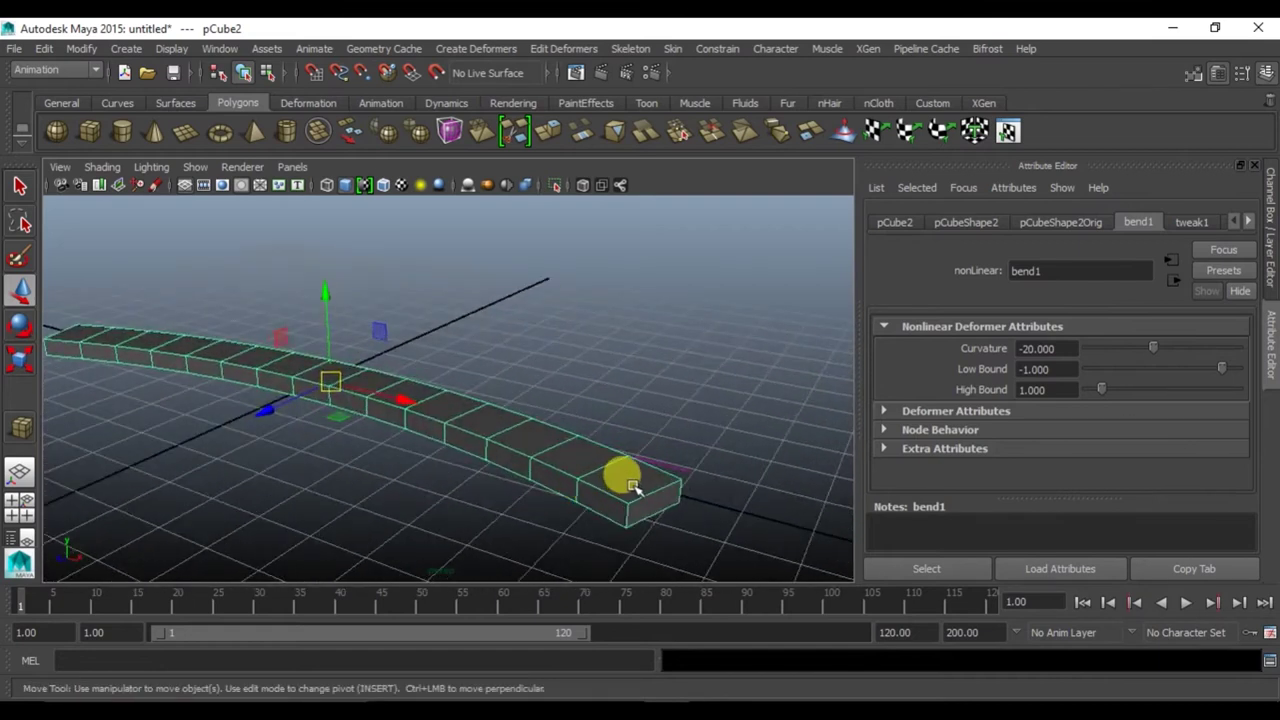
left_click_drag(622, 470, 699, 463, "alt")
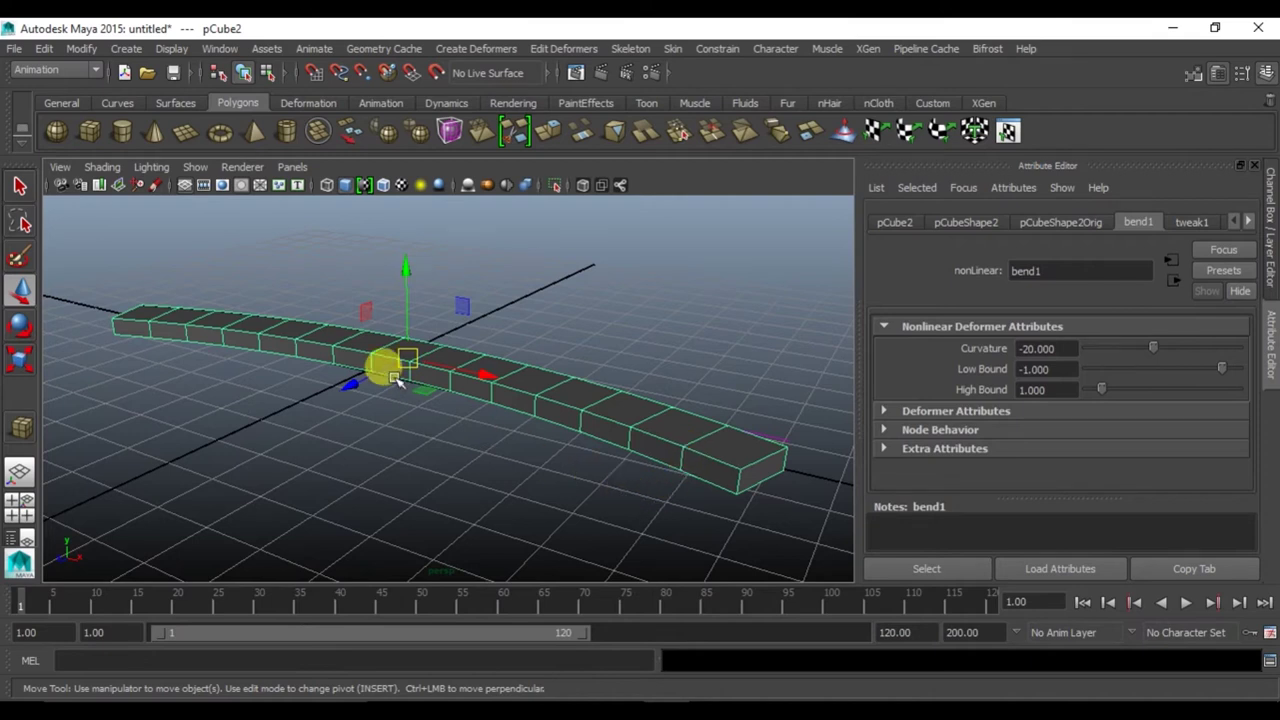
scroll(402, 370, "up", 2)
scroll(428, 366, "up", 3)
Try picking a face on the bent box, then go back to selecting the whole box
right_click(446, 403)
left_click(458, 421)
left_click(457, 413)
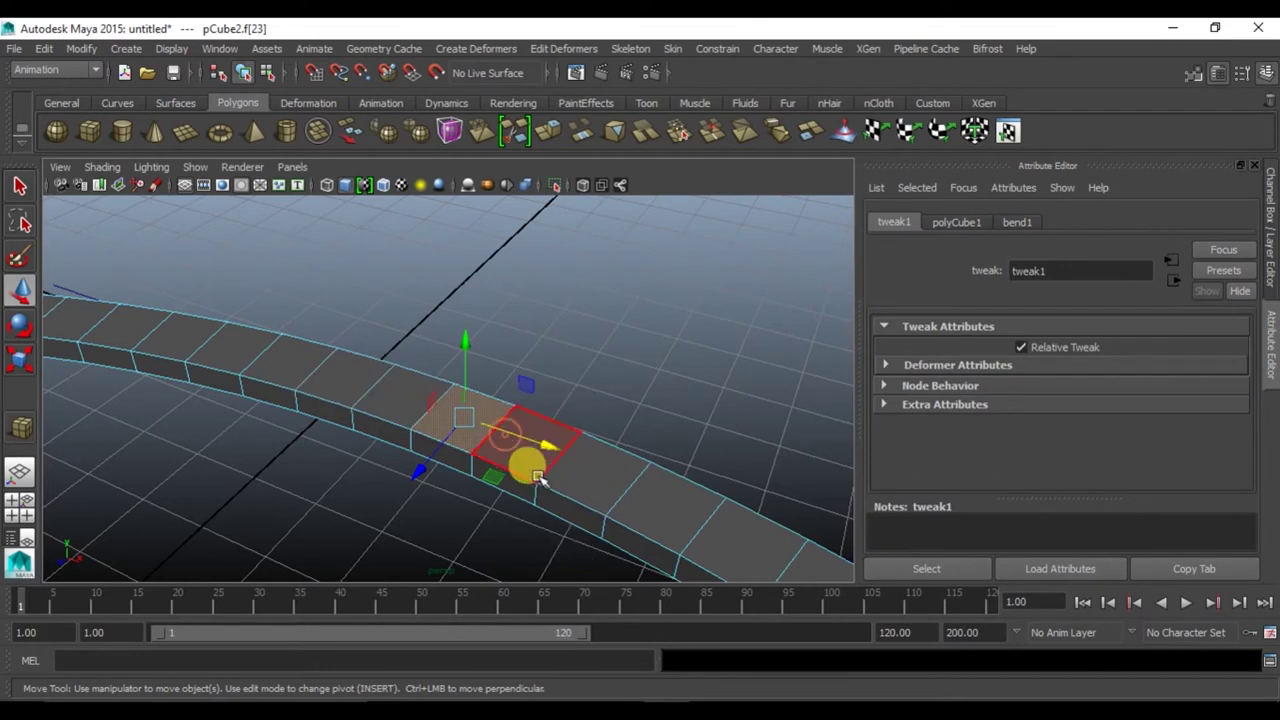
left_click(646, 430)
left_click(591, 472)
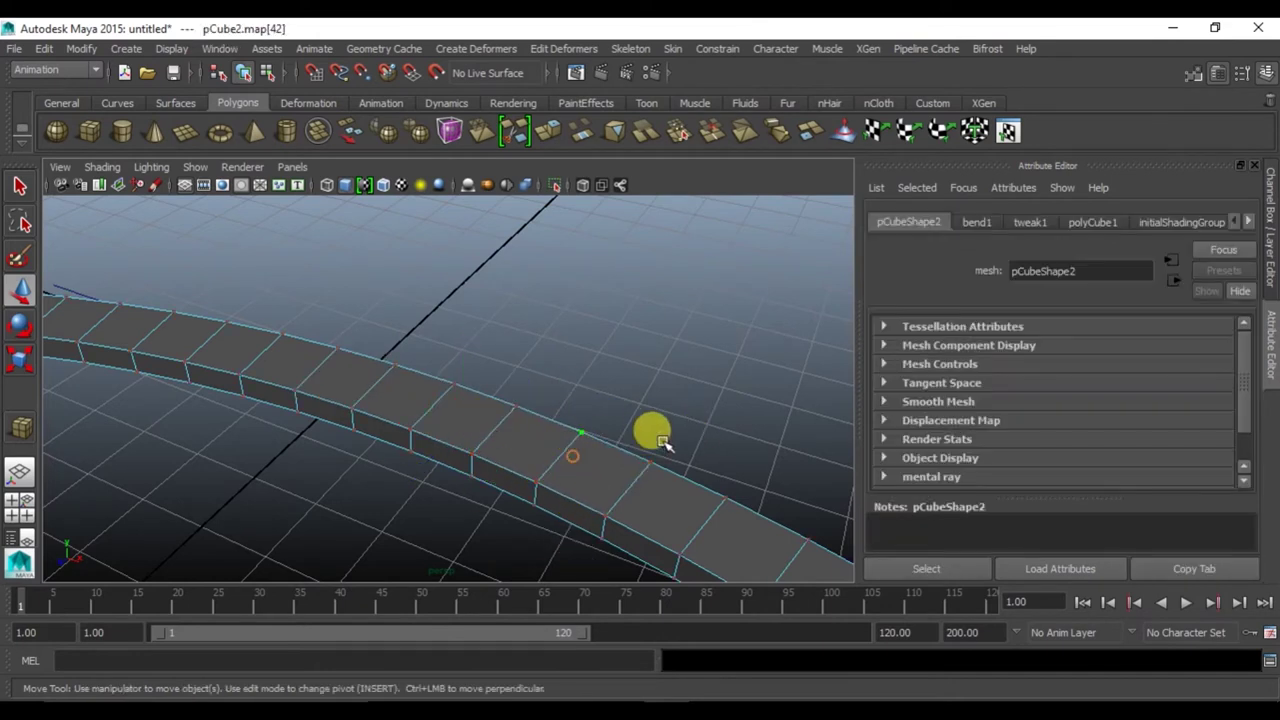
right_click_drag(575, 469, 630, 320)
left_click(608, 443)
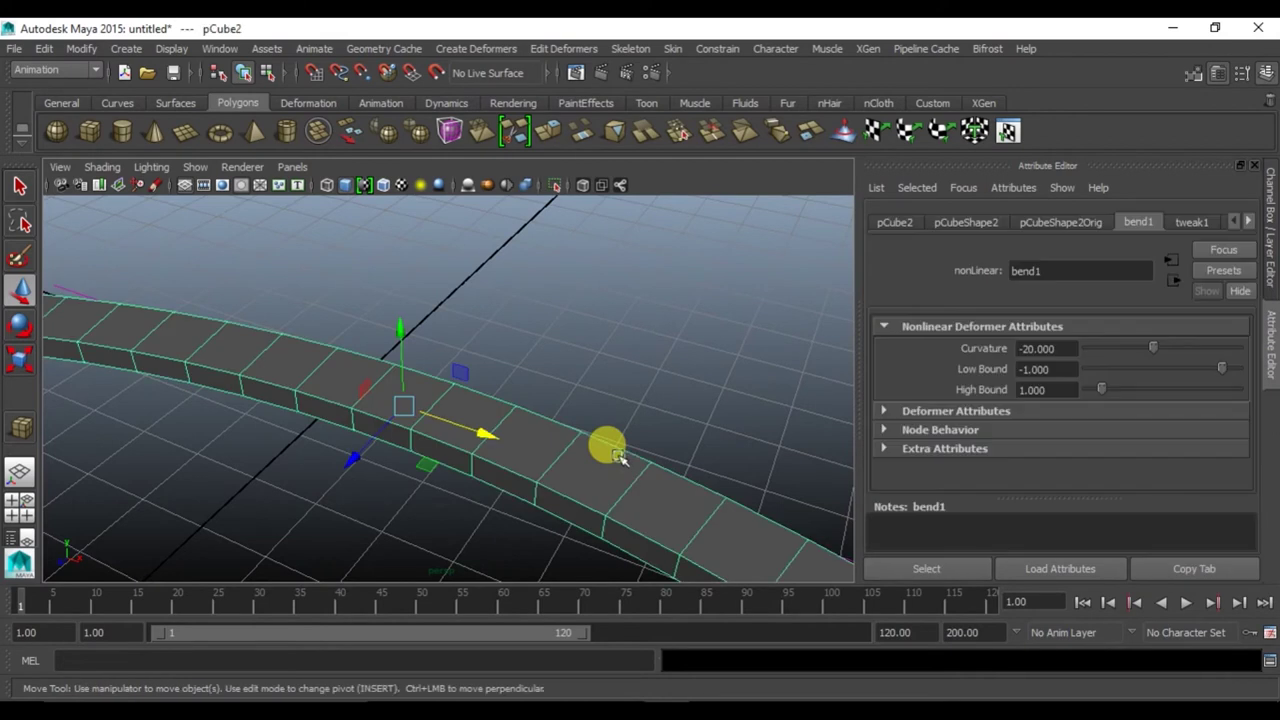
Delete pCube2's construction history to bake in the bend and remove bend1
left_click(44, 48)
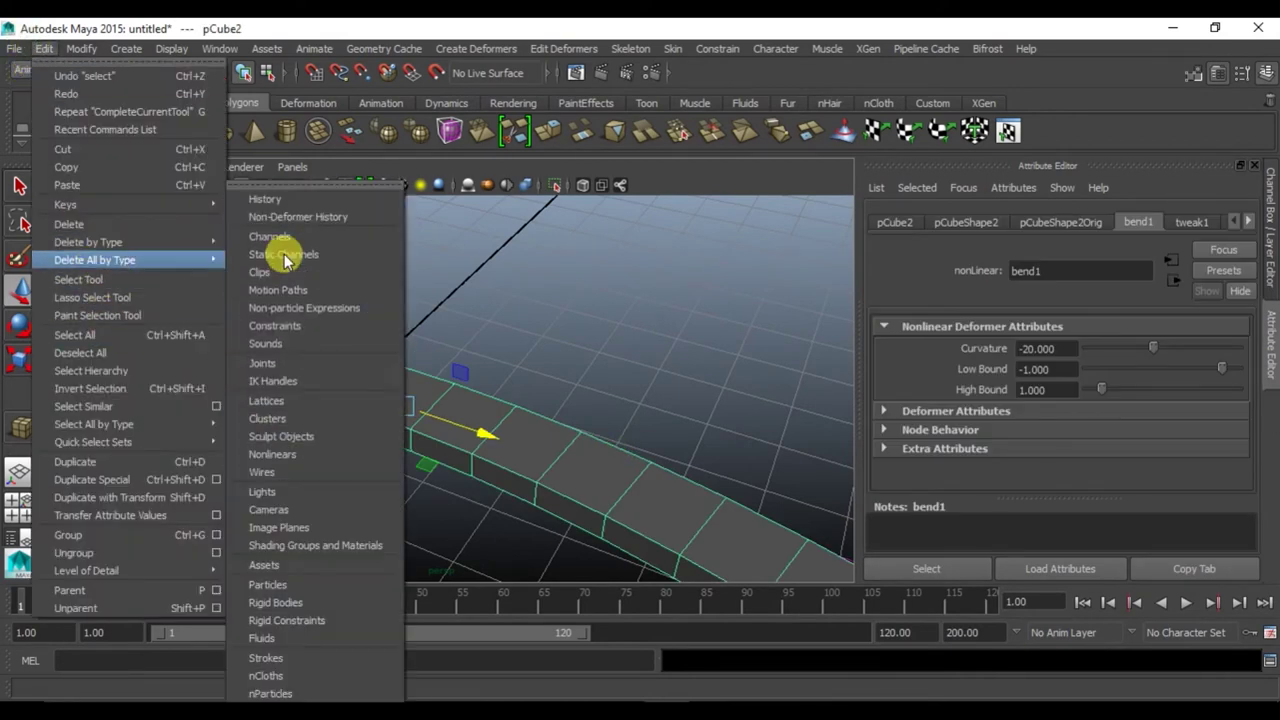
mouse_move(88, 242)
left_click(292, 256)
left_click(500, 446)
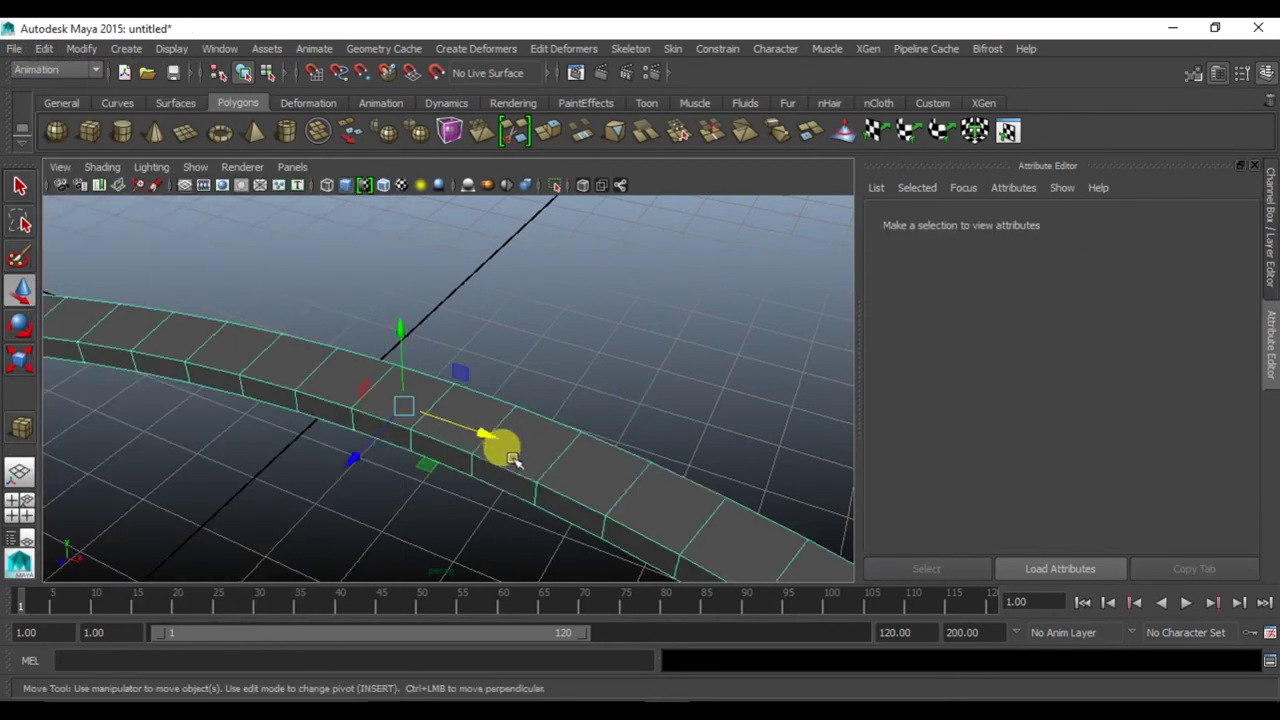
left_click(508, 423)
Select the two middle faces (pCube2.f[22:23]) of the curved strip in Face mode
mouse_move(508, 423)
left_mouse_down("alt")
mouse_move(565, 471)
mouse_move(434, 371)
left_mouse_up("alt")
scroll(480, 437, "up", 3)
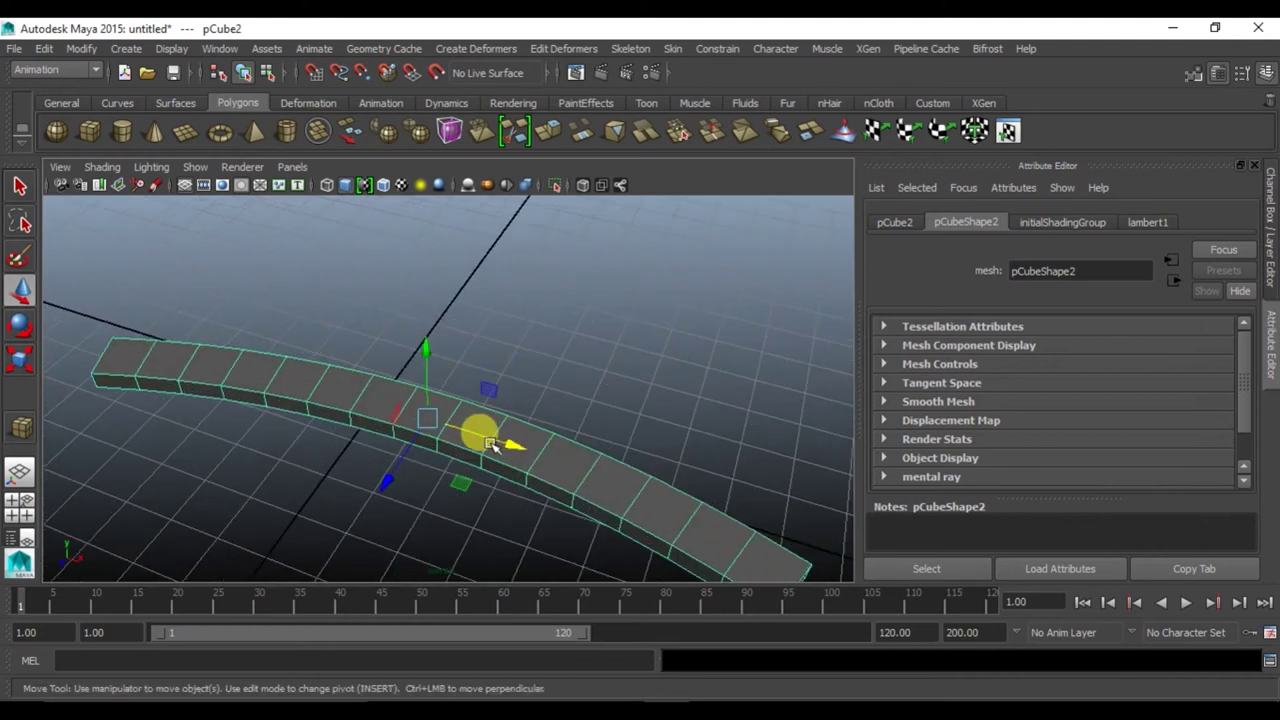
scroll(440, 400, "up", 3)
right_click_drag(473, 293, 472, 427)
left_click(472, 338)
left_click(396, 408)
left_click(490, 430, "shift")
scroll(510, 455, "down", 5)
mouse_move(529, 477)
left_mouse_down("alt")
mouse_move(506, 449)
mouse_move(490, 456)
left_mouse_up("alt")
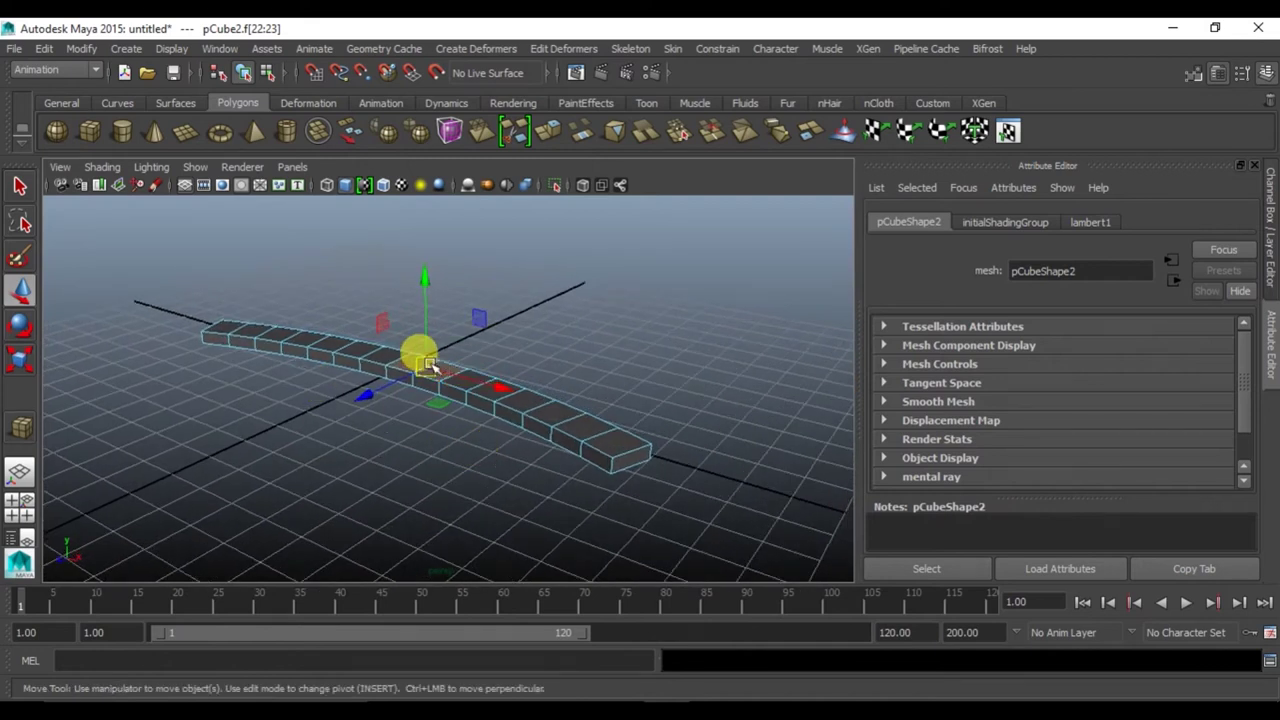
Extrude the two middle faces and pull them up into a tall block
left_click(549, 132)
scroll(425, 343, "up", 3)
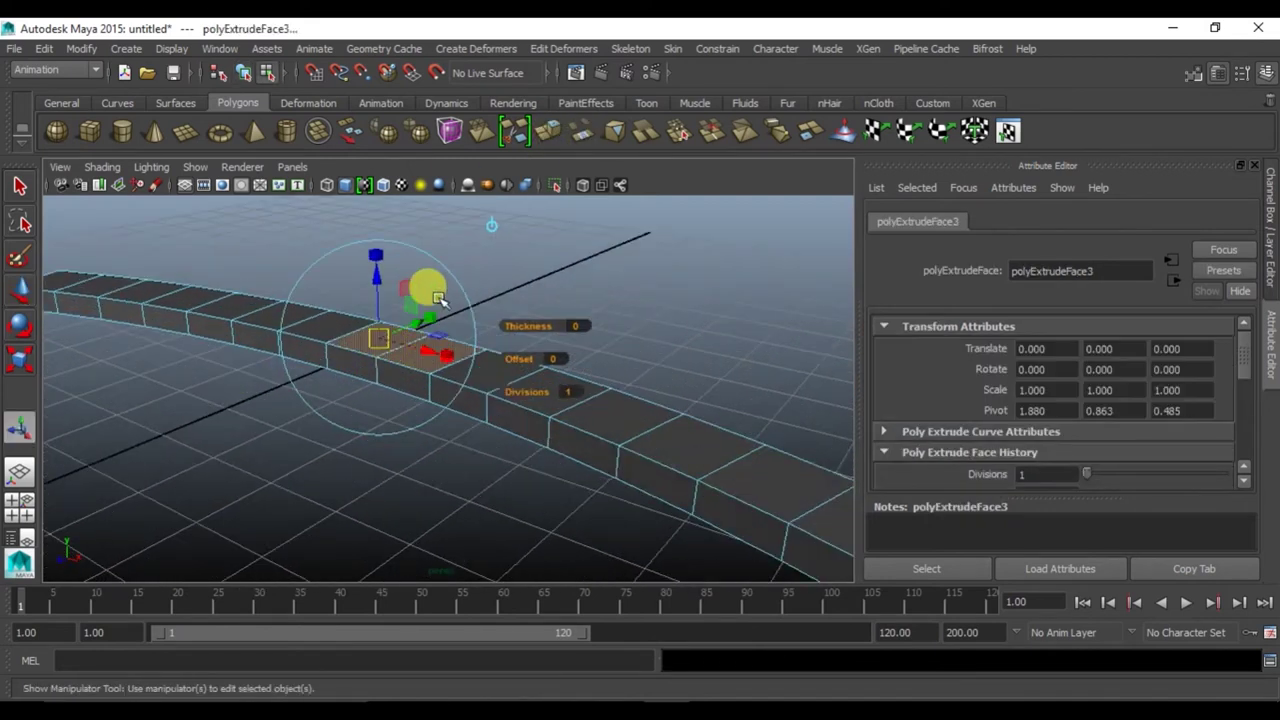
scroll(425, 345, "up", 3)
left_click_drag(427, 346, 426, 205)
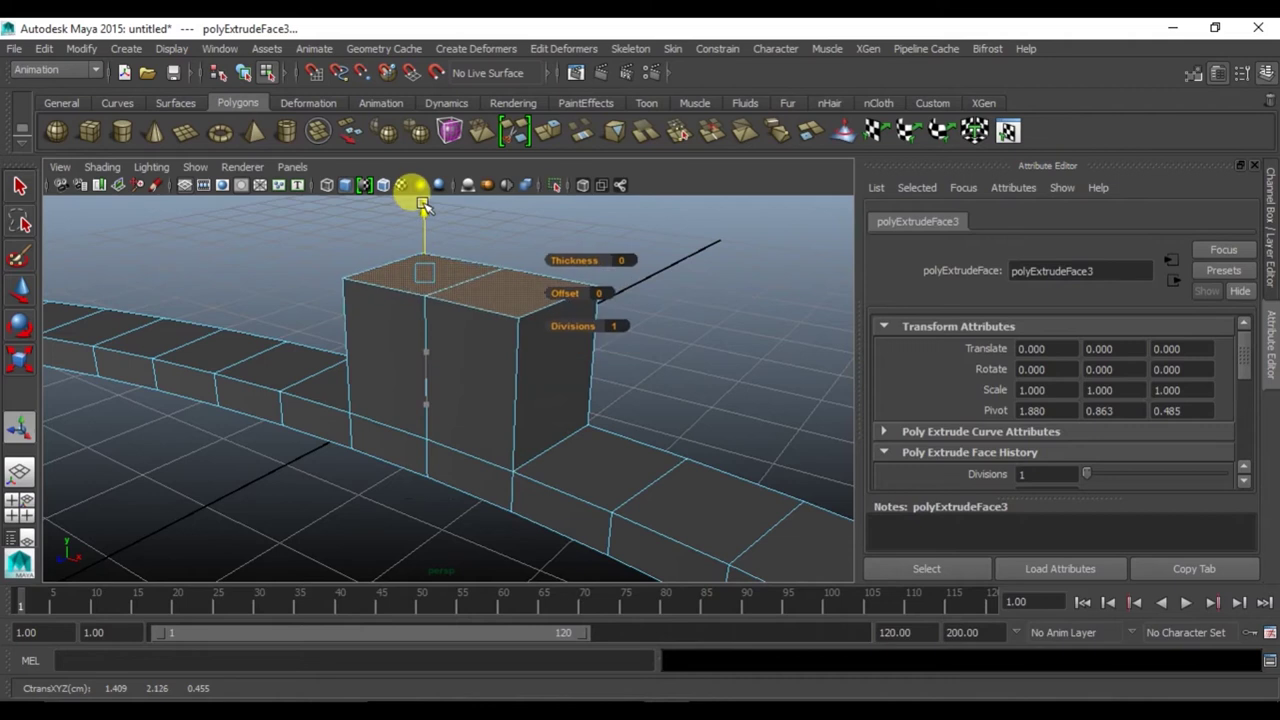
left_click_drag(503, 425, 424, 440, "alt")
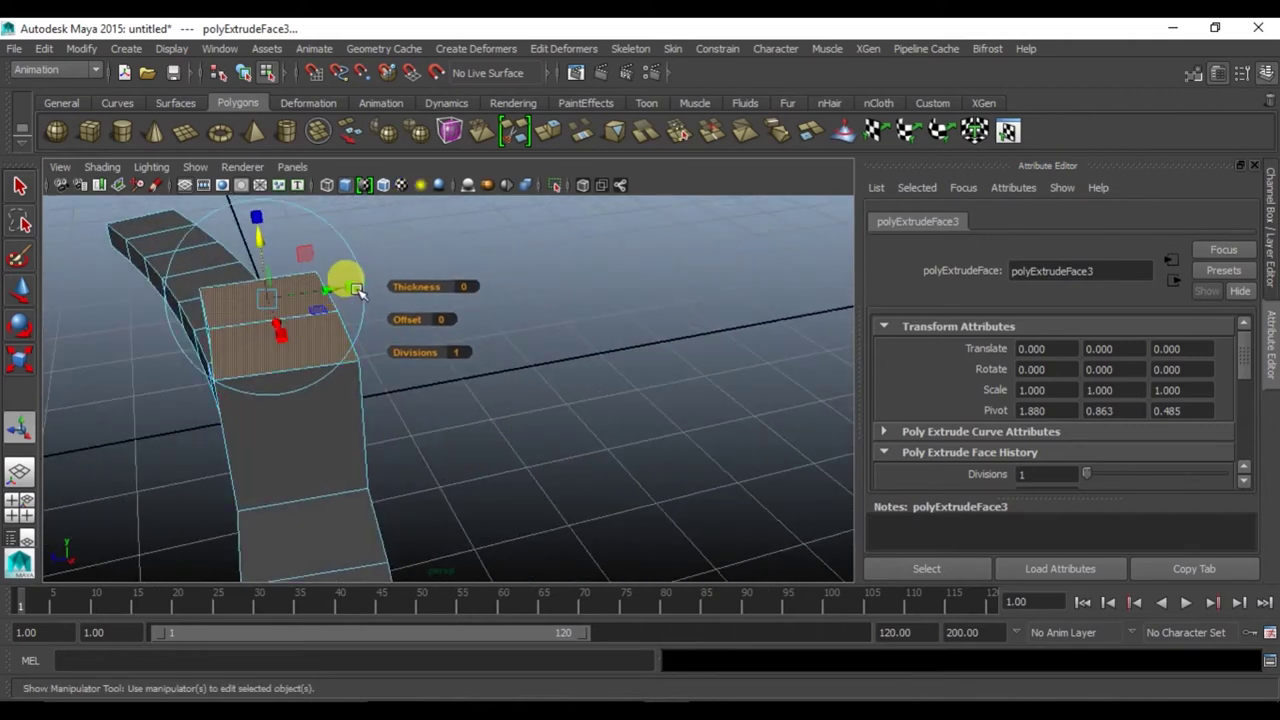
left_click_drag(331, 289, 309, 277)
key("ctrl+z")
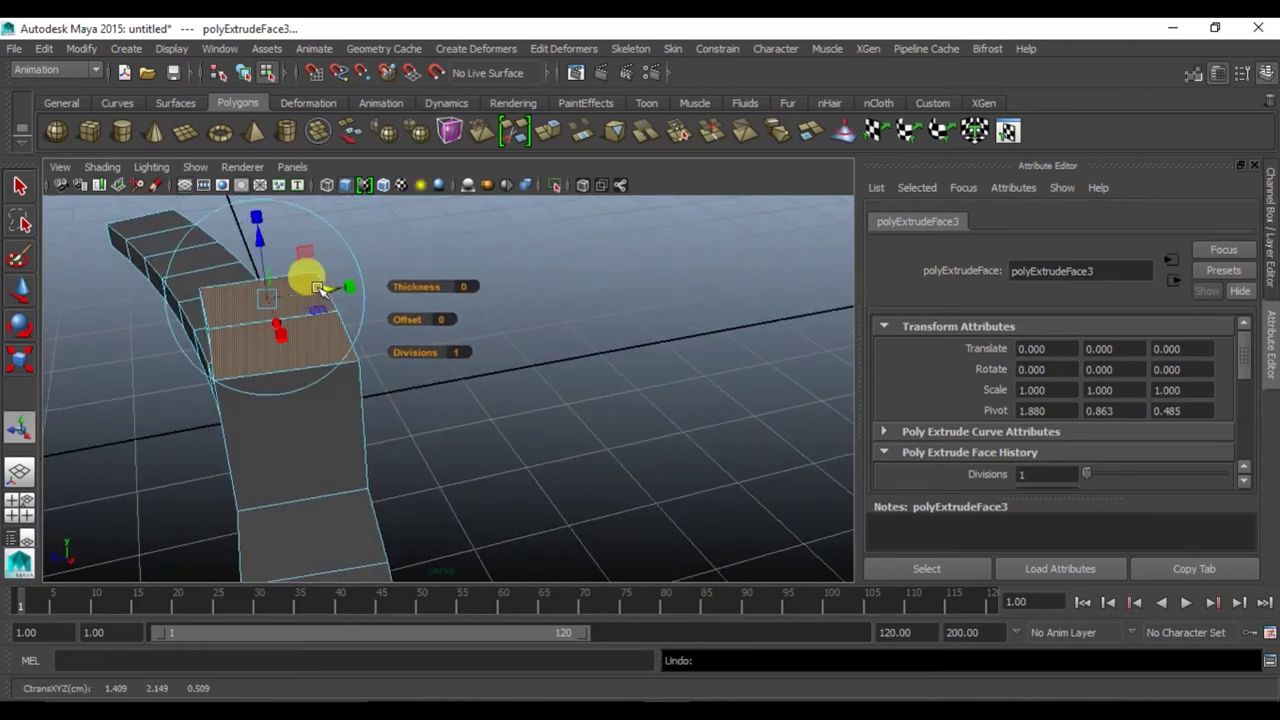
Scale the extruded top face inward so the stand tapers toward its top
mouse_move(308, 286)
left_mouse_down()
mouse_move(203, 330)
mouse_move(217, 323)
mouse_move(423, 417)
mouse_move(466, 414)
left_mouse_up()
mouse_move(494, 349)
left_mouse_down()
mouse_move(517, 357)
mouse_move(508, 349)
mouse_move(486, 471)
mouse_move(422, 446)
left_mouse_up()
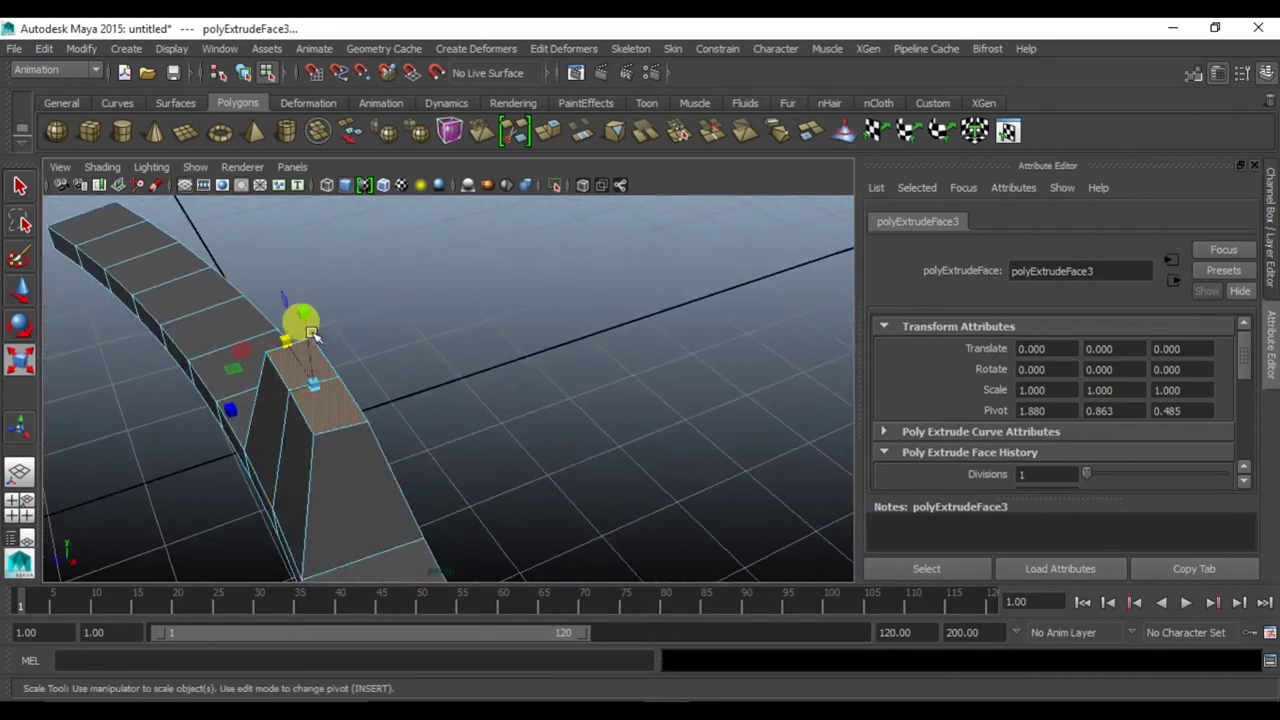
key("e")
key("w")
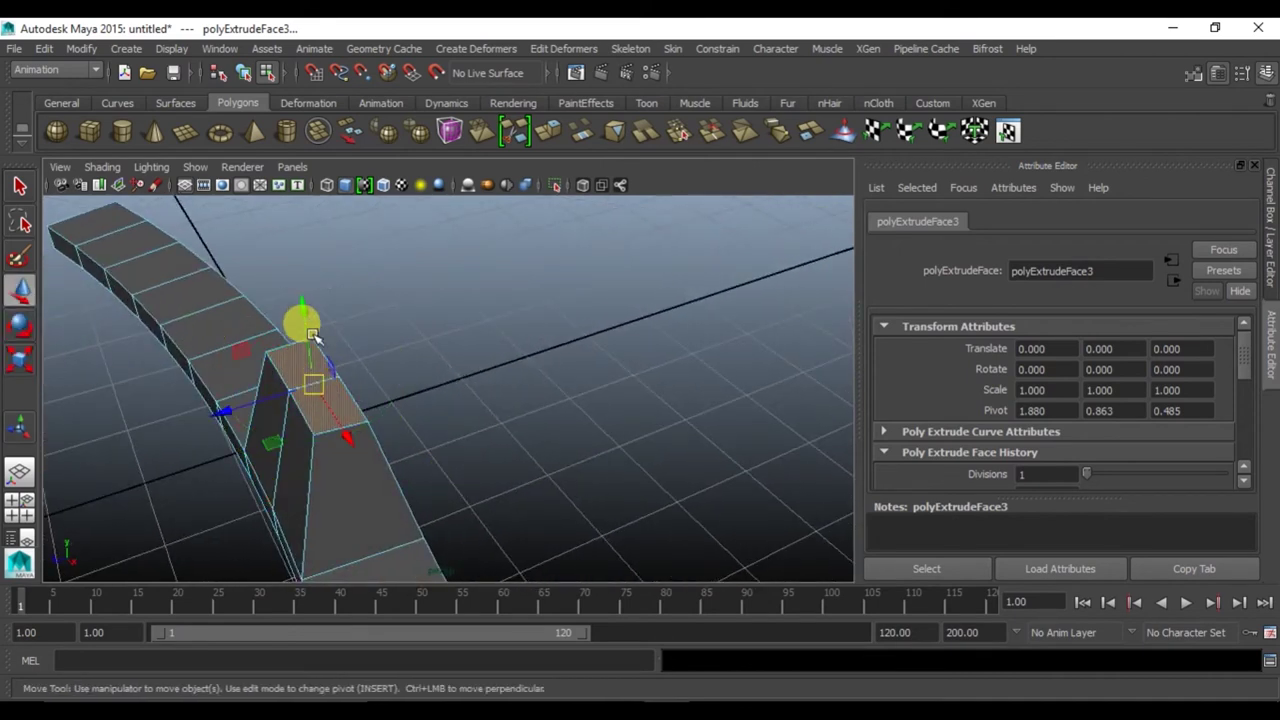
left_click_drag(283, 400, 458, 418, "alt")
key("e")
key("r")
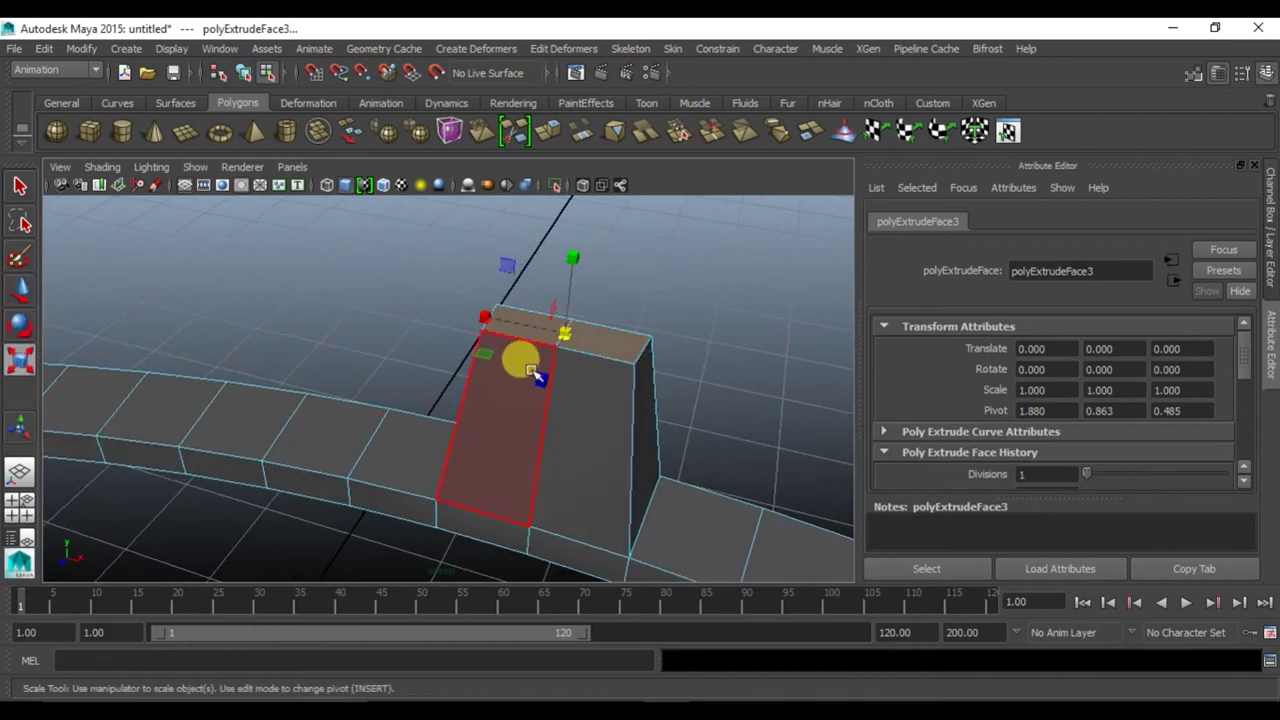
left_click_drag(543, 368, 551, 352)
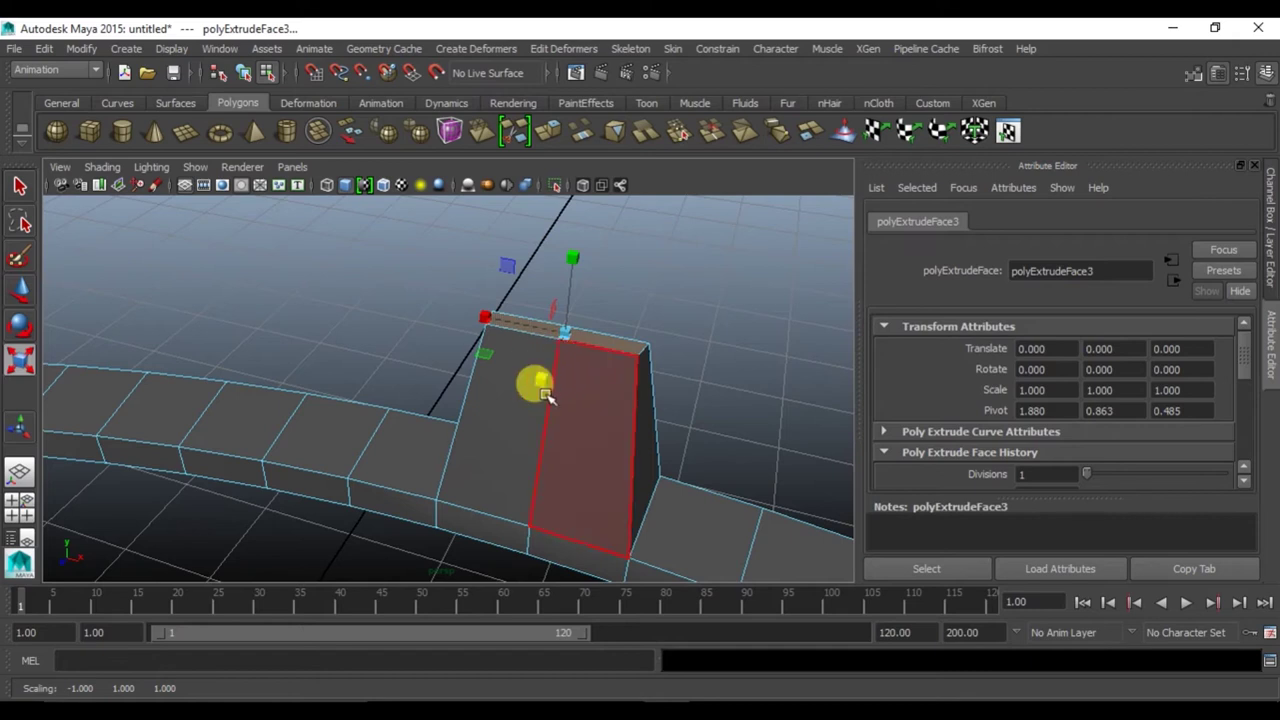
left_click_drag(650, 385, 617, 429, "alt")
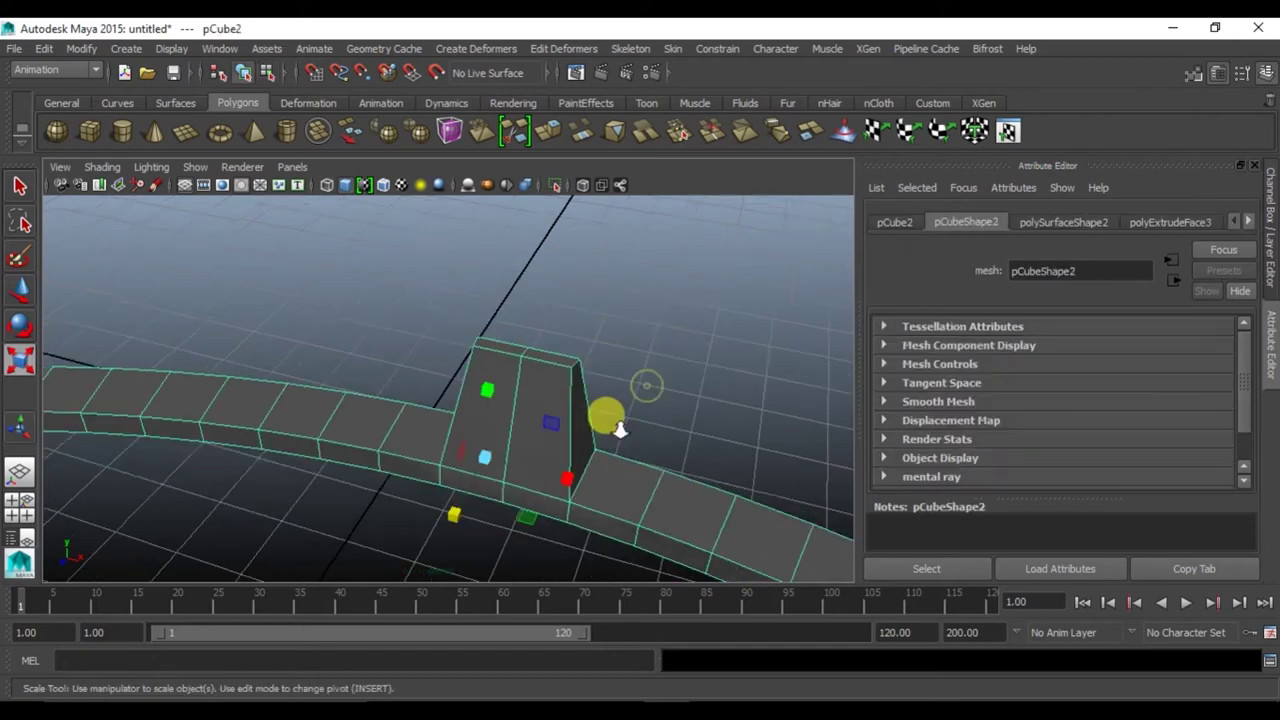
left_click(614, 509)
mouse_move(614, 509)
left_mouse_down("alt")
mouse_move(400, 509)
mouse_move(566, 497)
mouse_move(423, 509)
left_mouse_up("alt")
Switch to a single wireframe view and draw a new polygon cube on the grid
left_click(500, 475)
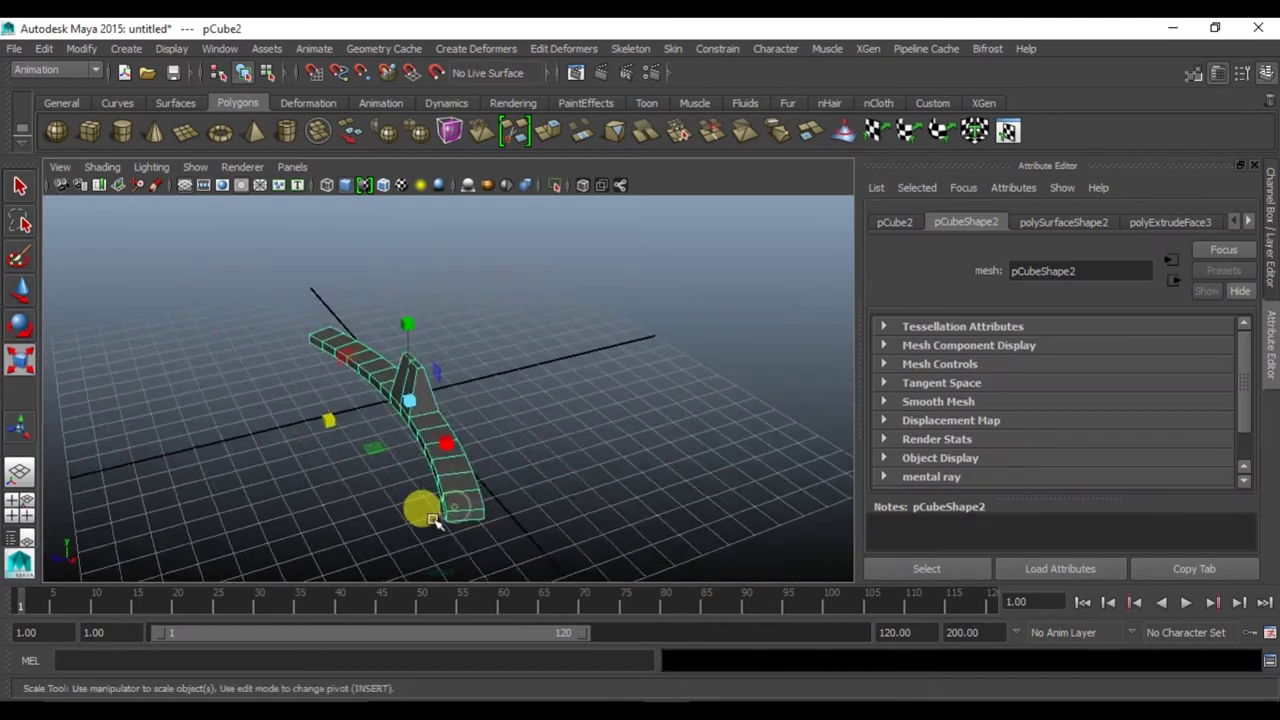
key("space")
key("space")
scroll(535, 315, "up", 3)
key("5")
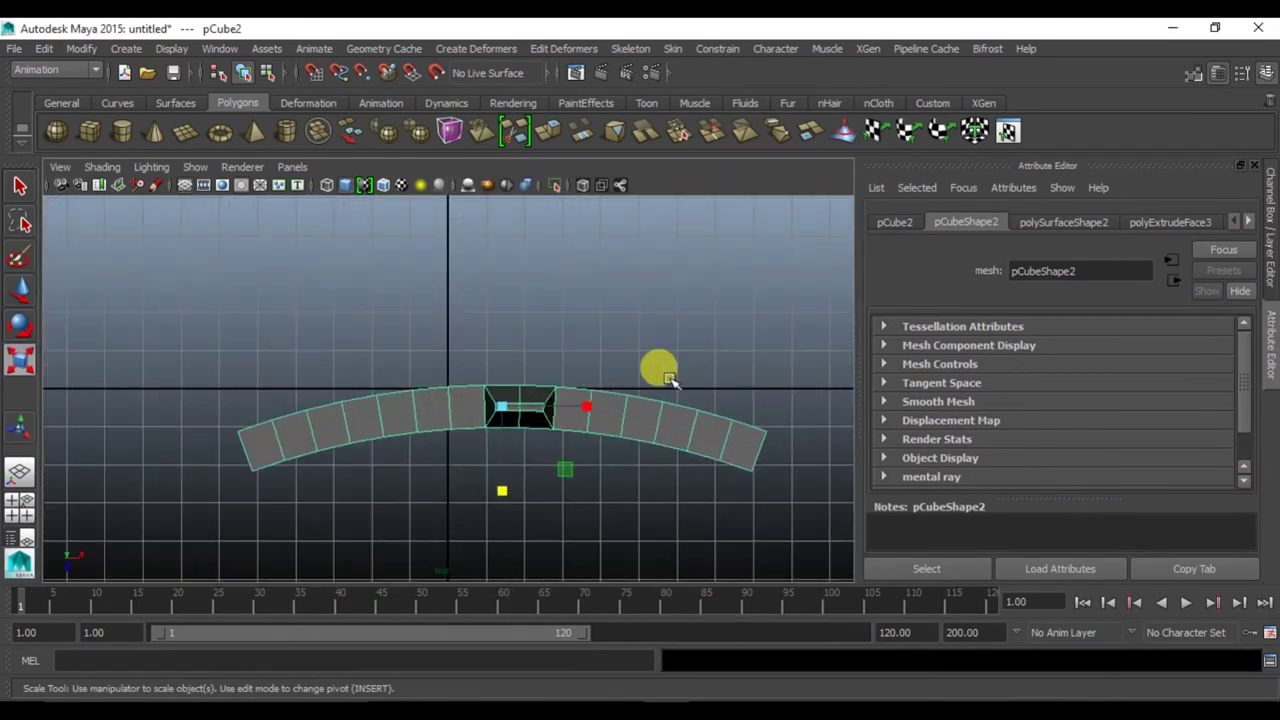
left_click(684, 352)
key("4")
left_click(645, 398)
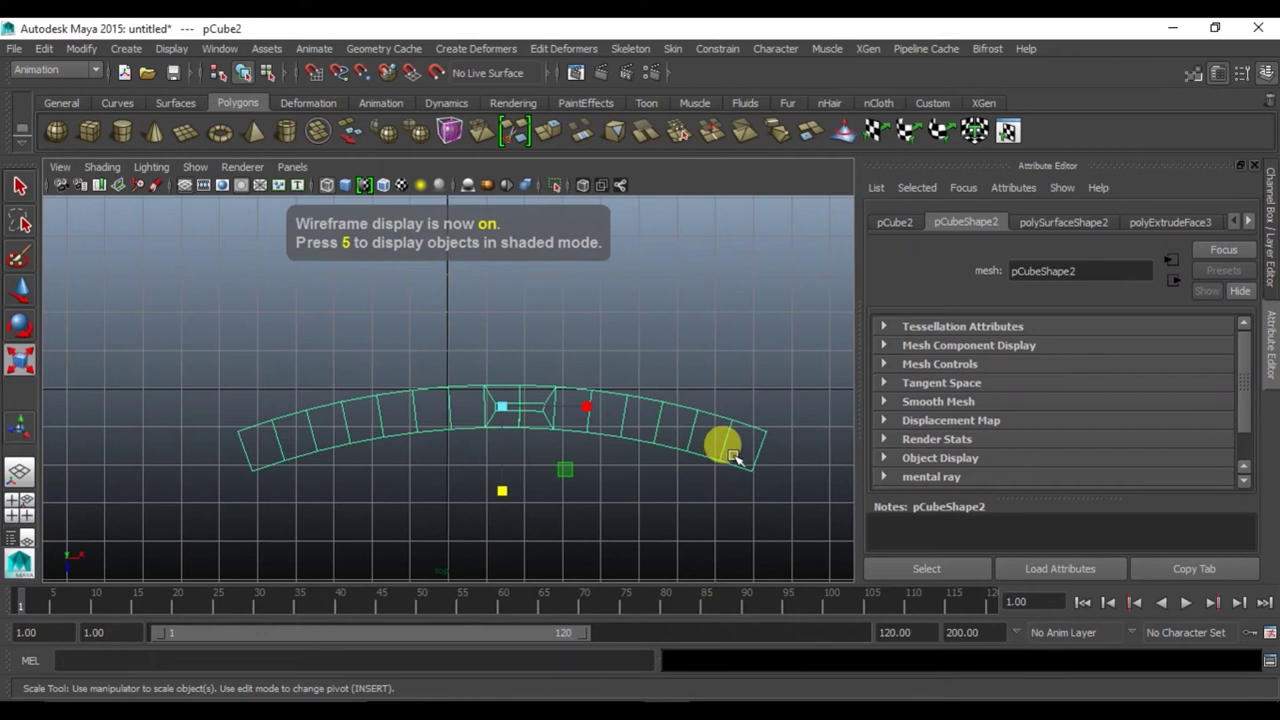
middle_click_drag(720, 449, 571, 323, "alt")
left_click(590, 325)
left_click(90, 130)
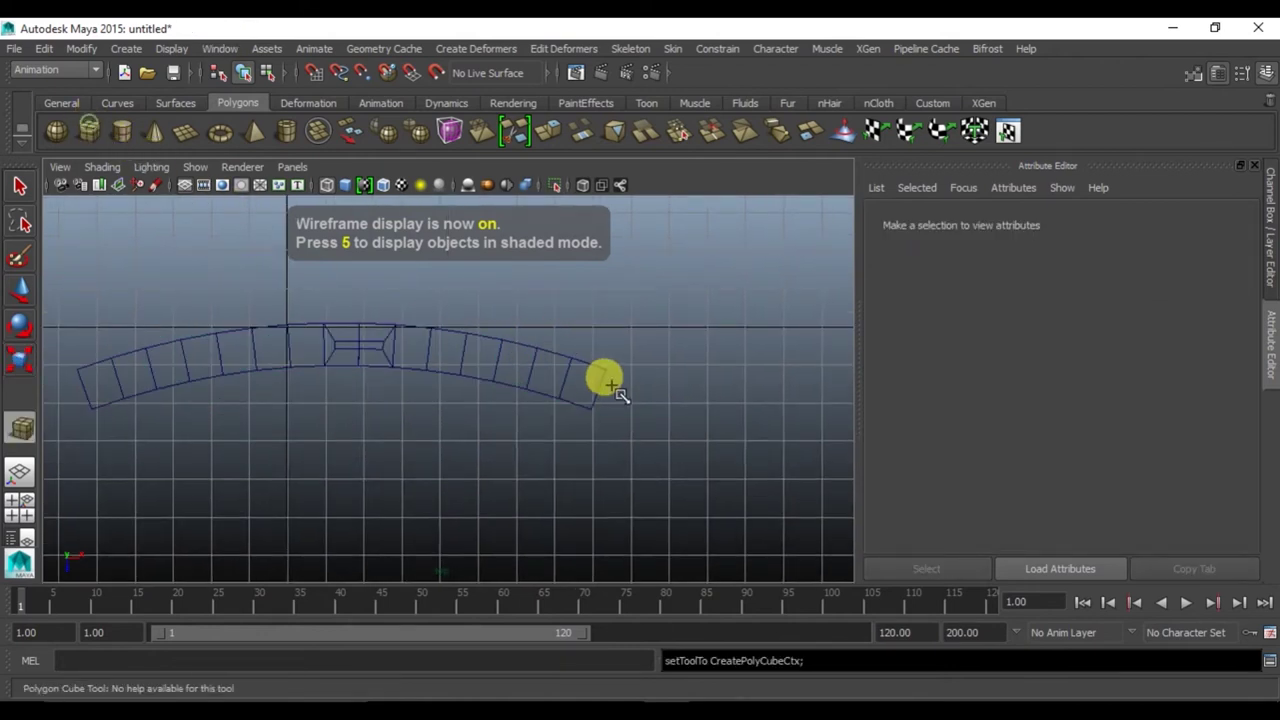
mouse_move(538, 340)
left_mouse_down()
mouse_move(578, 437)
mouse_move(566, 440)
mouse_move(520, 337)
left_mouse_up()
Move the new cube to the right of the stand
key("space")
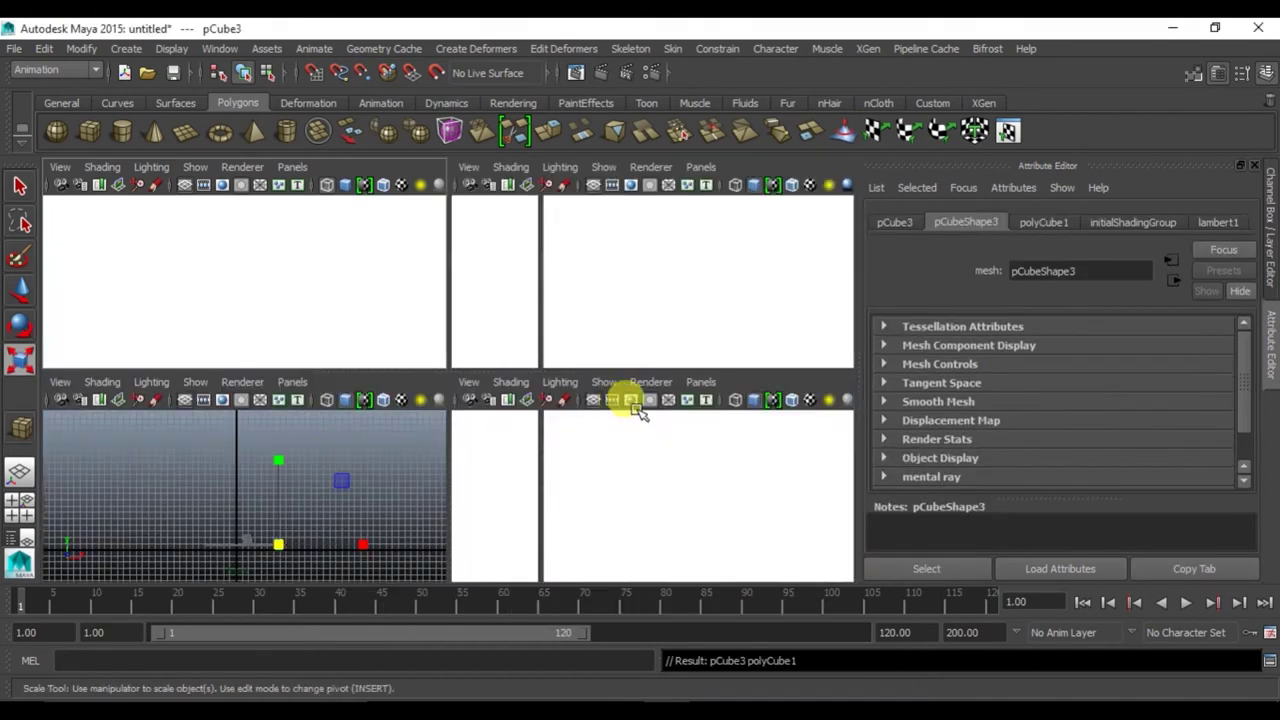
key("space")
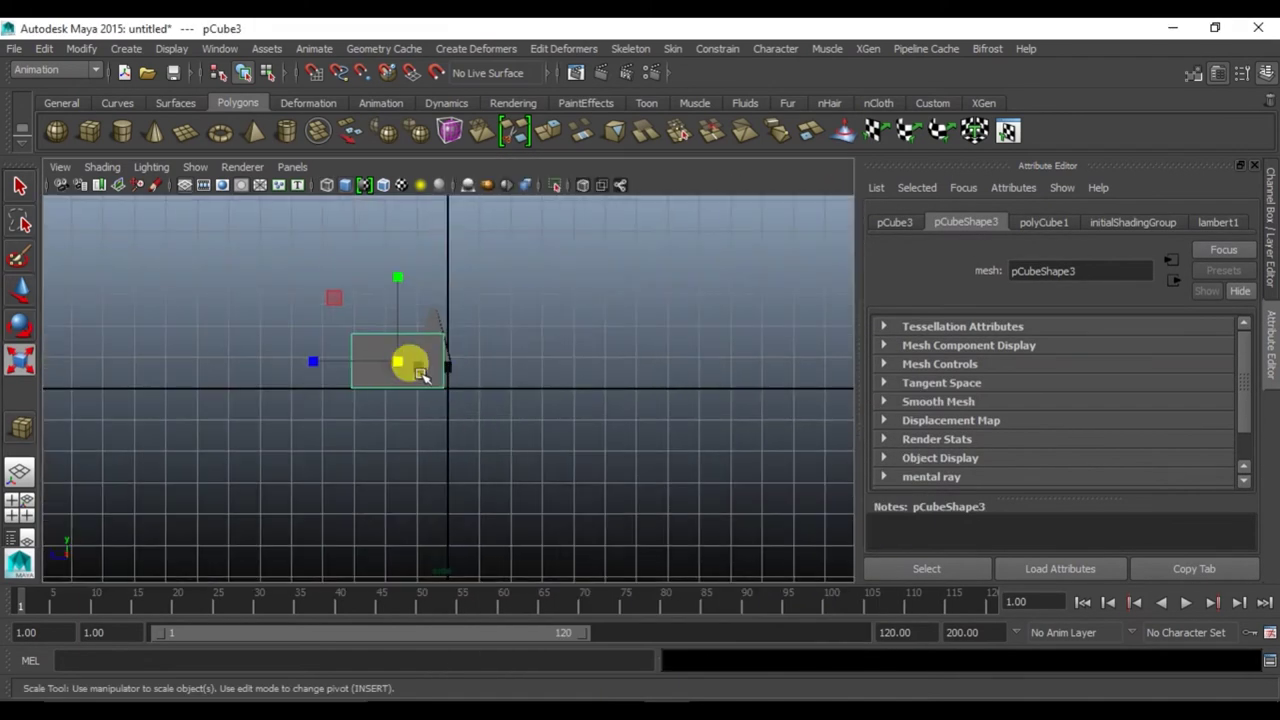
key("4")
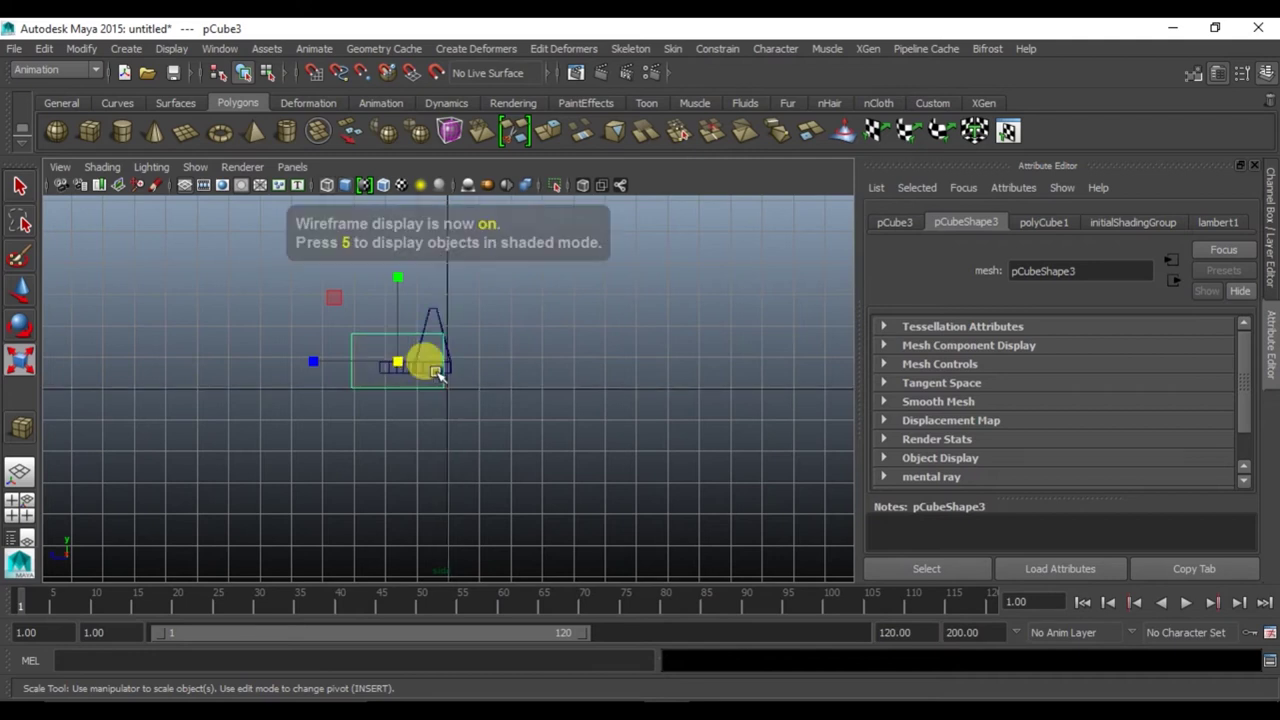
key("w")
left_click_drag(327, 364, 641, 377)
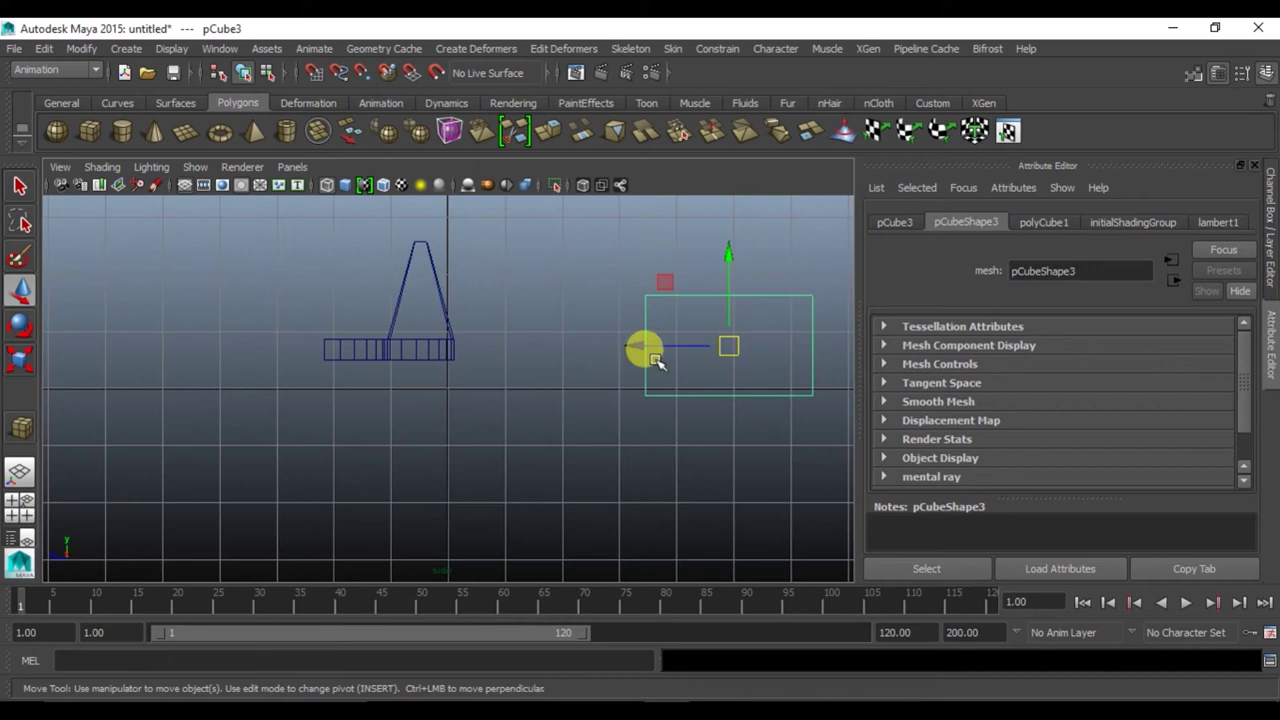
middle_click_drag(641, 377, 536, 392, "alt")
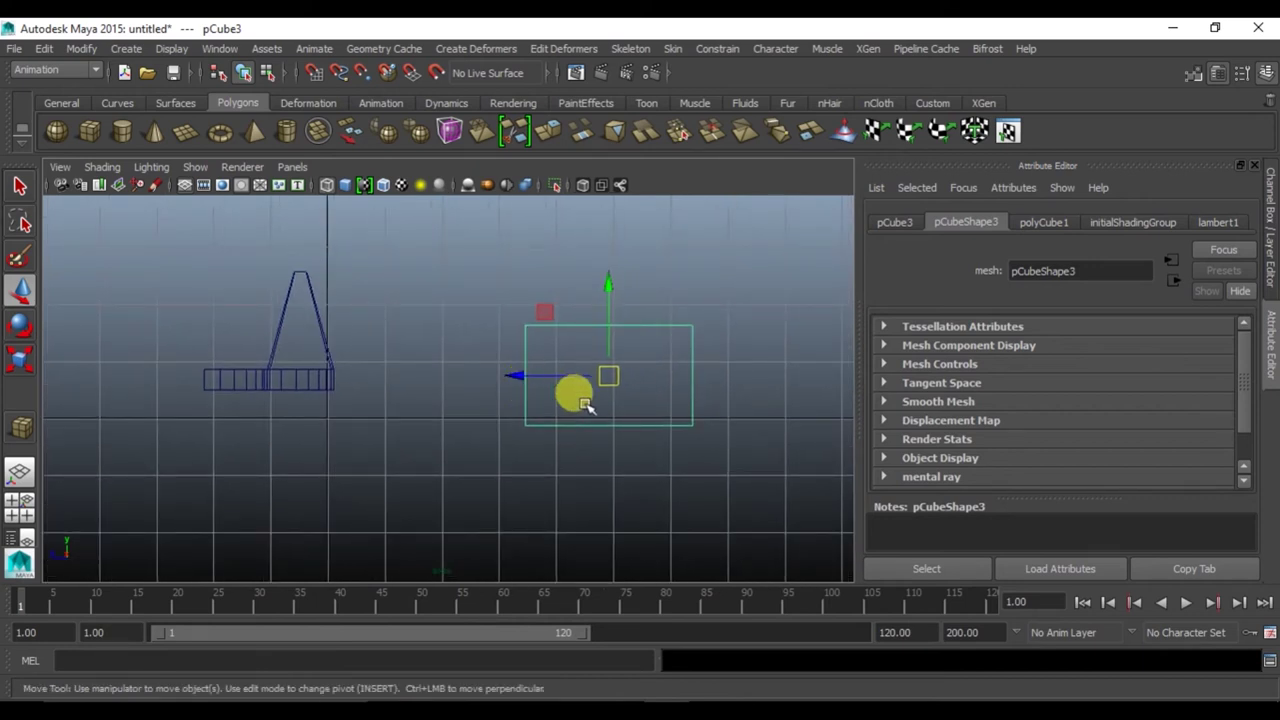
Scale the cube flat, thin and long along its depth
key("r")
left_click_drag(608, 286, 615, 332)
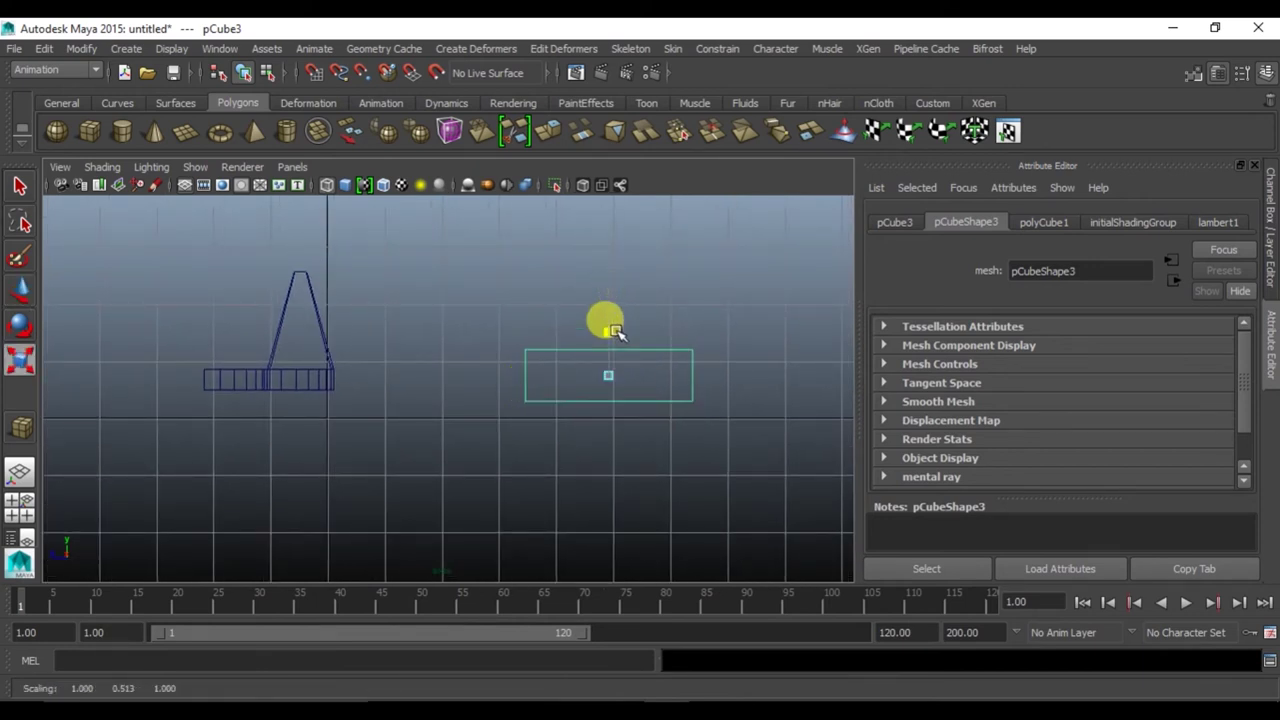
scroll(585, 400, "up", 3)
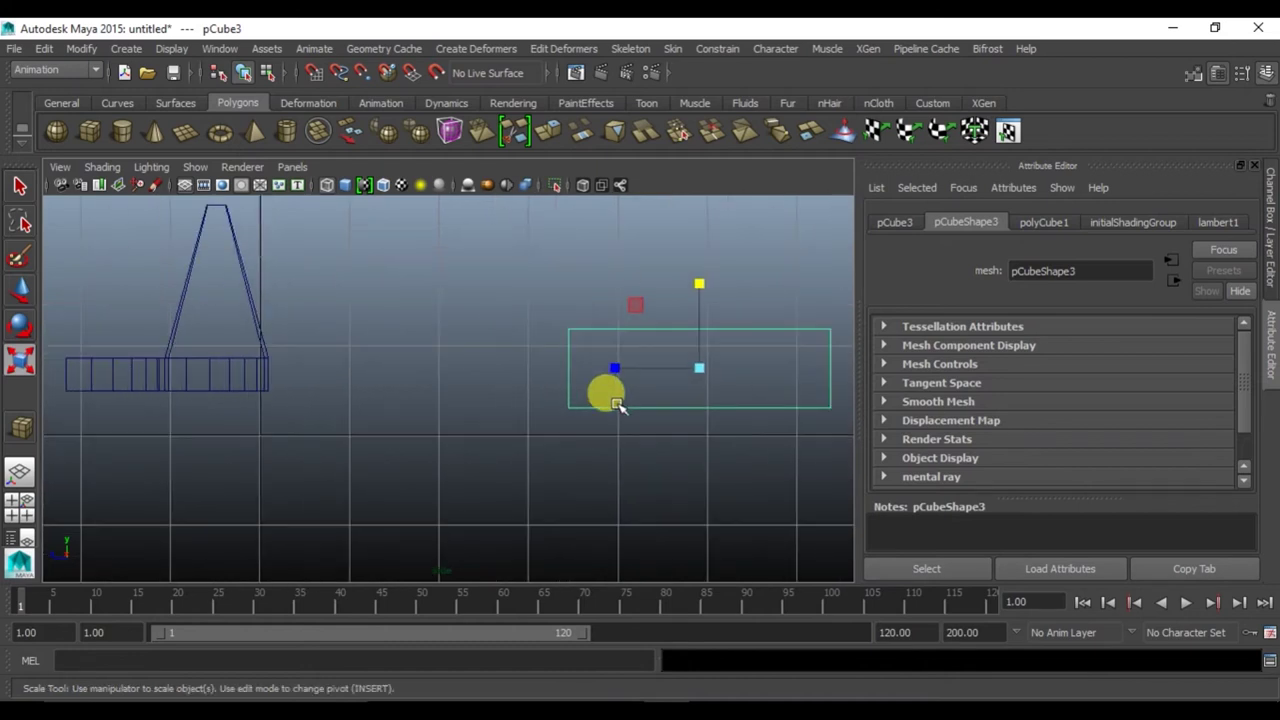
middle_click_drag(596, 390, 452, 348, "alt")
left_click_drag(566, 257, 562, 318)
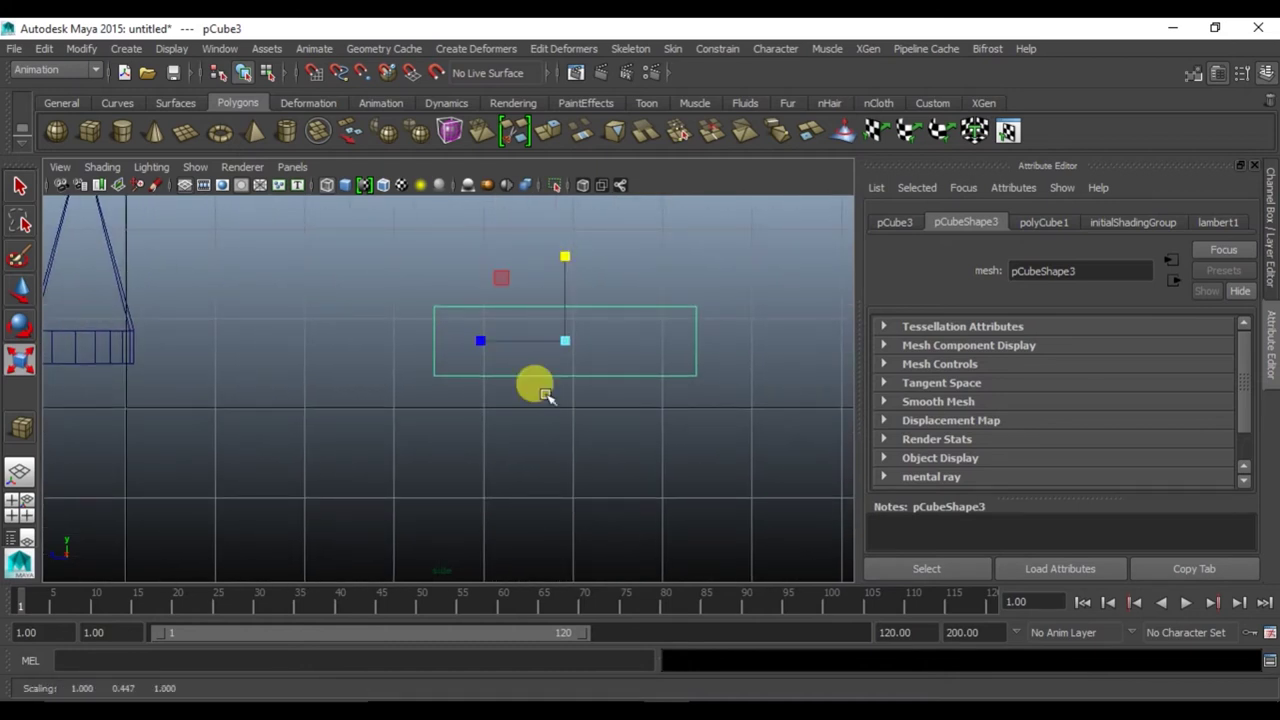
scroll(655, 362, "up", 3)
left_click_drag(577, 258, 575, 282)
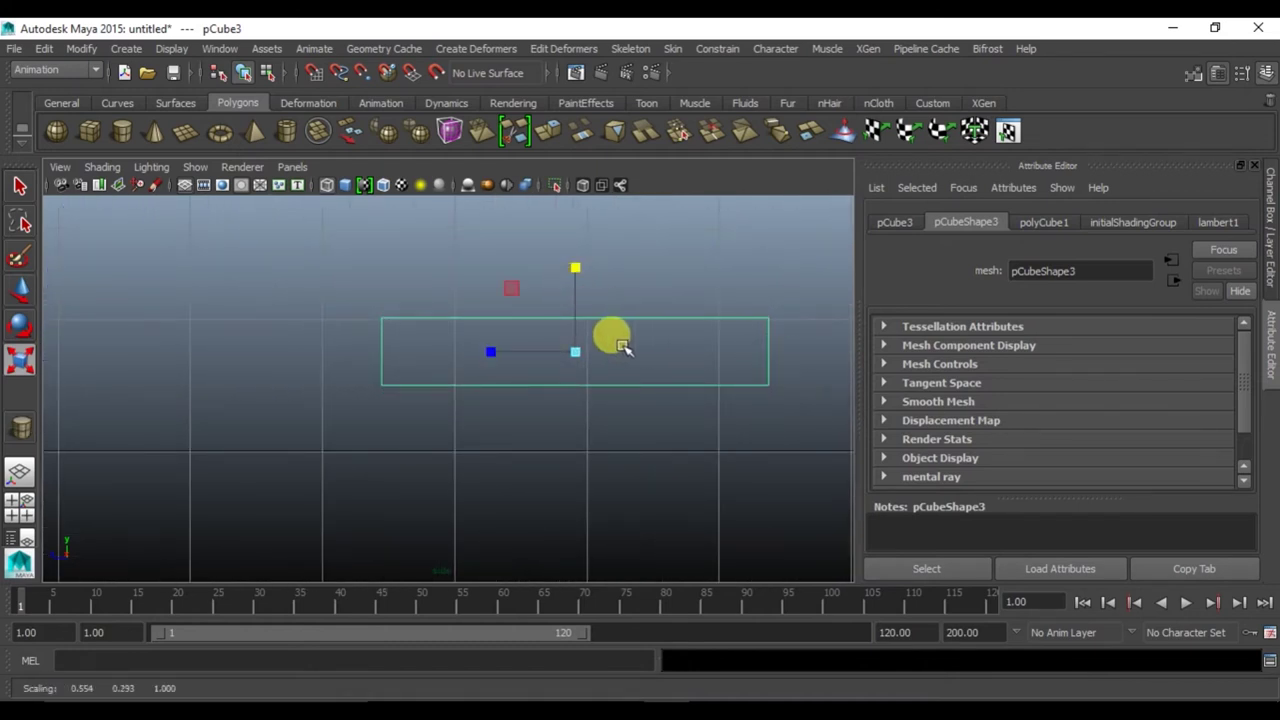
left_click_drag(487, 350, 523, 351)
scroll(560, 355, "down", 5)
Set polyCube1's Subdivisions Width back to 1 and Subdivisions Depth to 10
left_click(1043, 222)
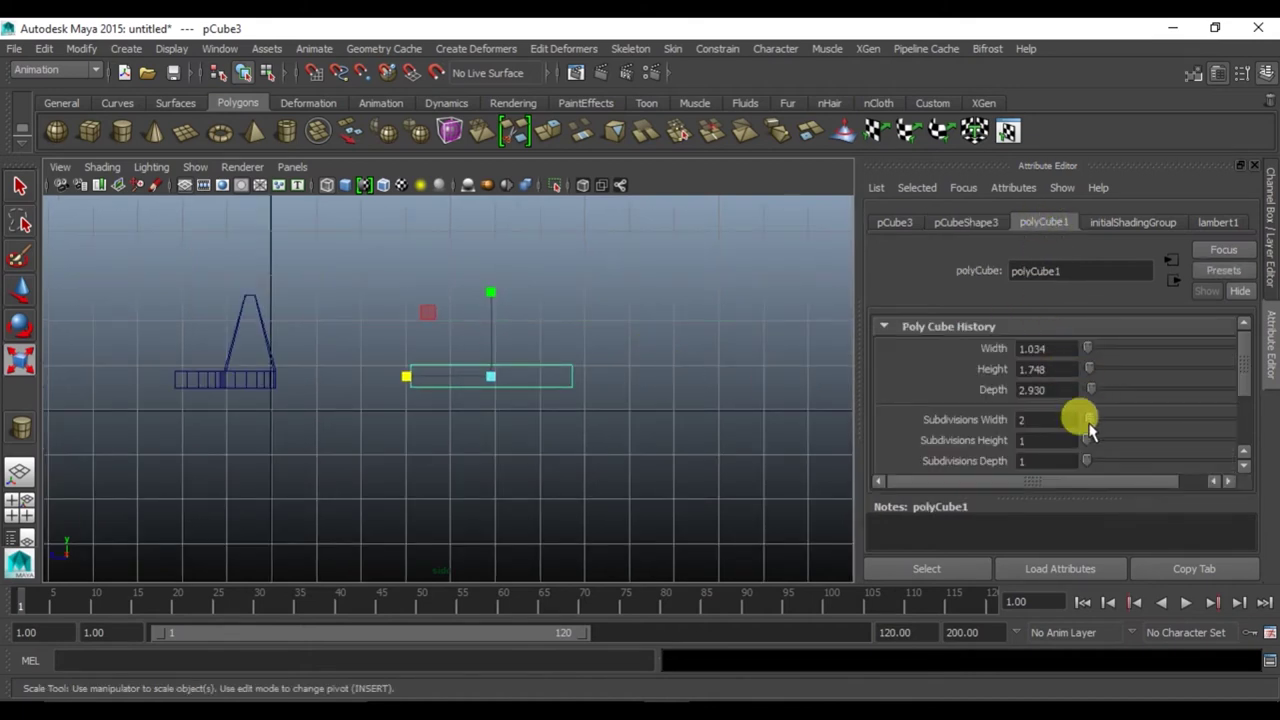
left_click_drag(1085, 435, 1065, 449)
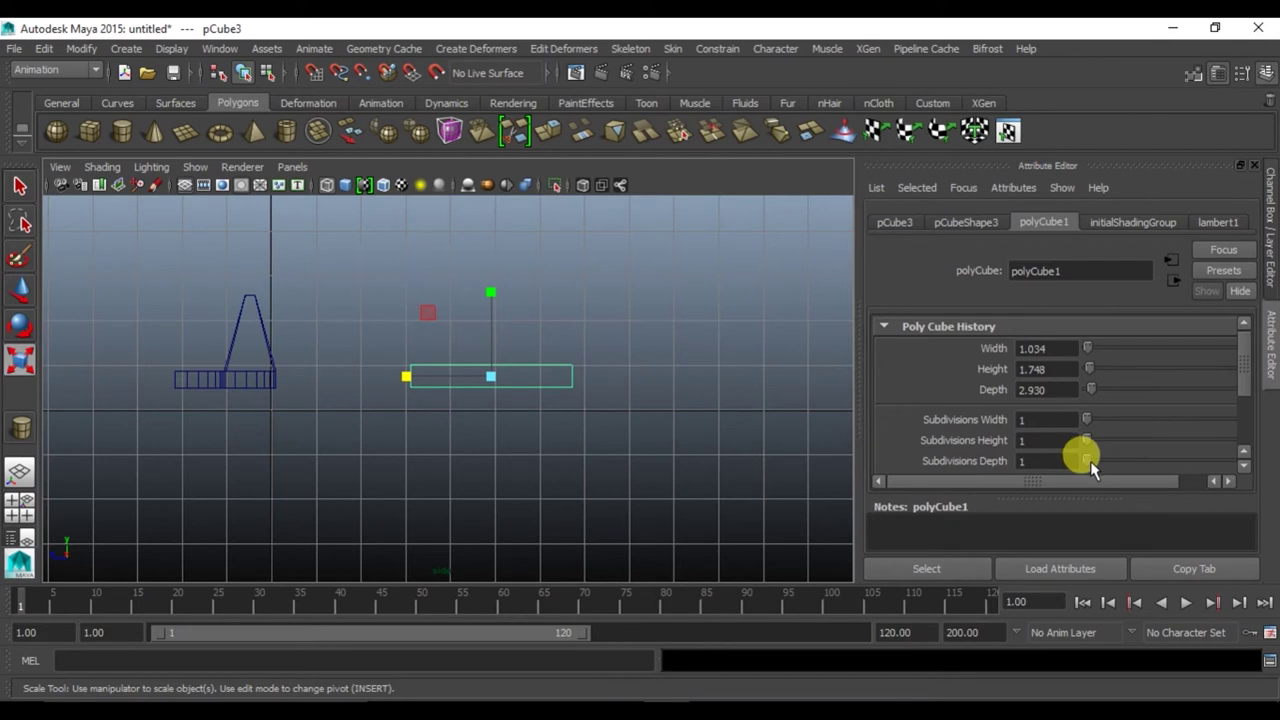
right_click_drag(670, 382, 537, 363, "alt")
left_click(1040, 460)
type("10")
key("Return")
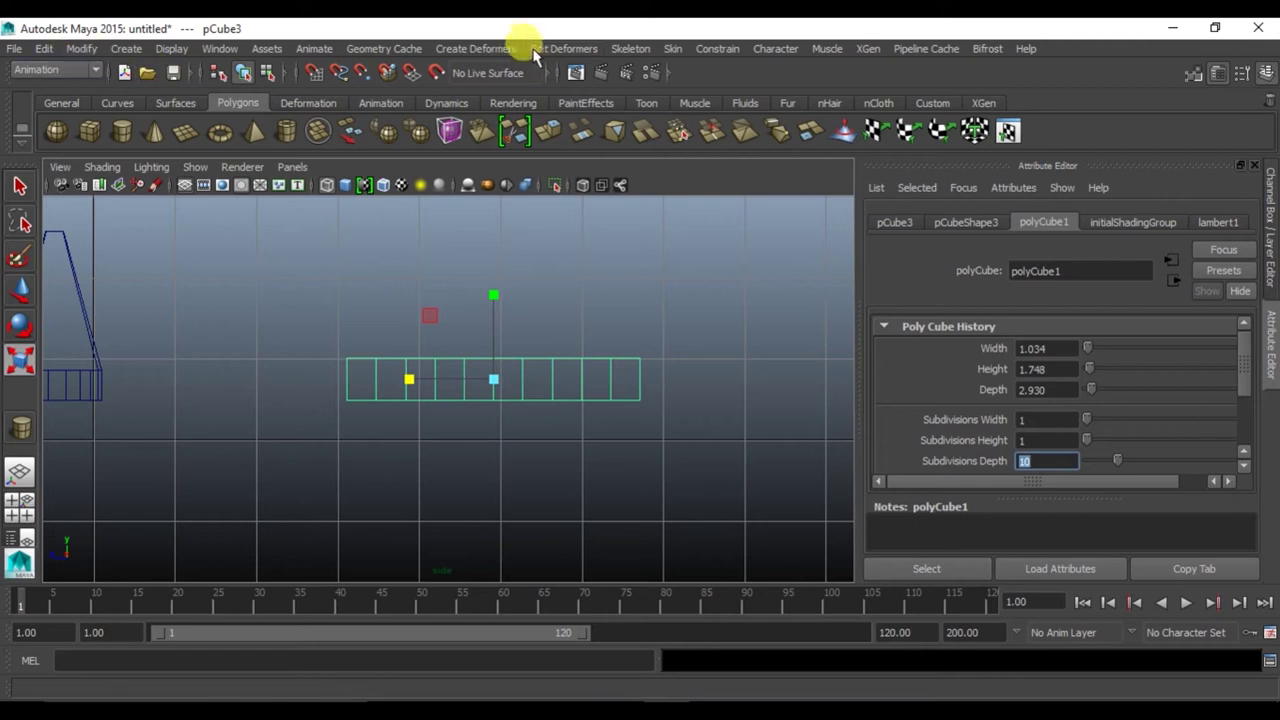
left_click(478, 48)
Add a bend deformer to the flat box, edit its handle's Z rotation, and set curvature near 21
left_click(640, 198)
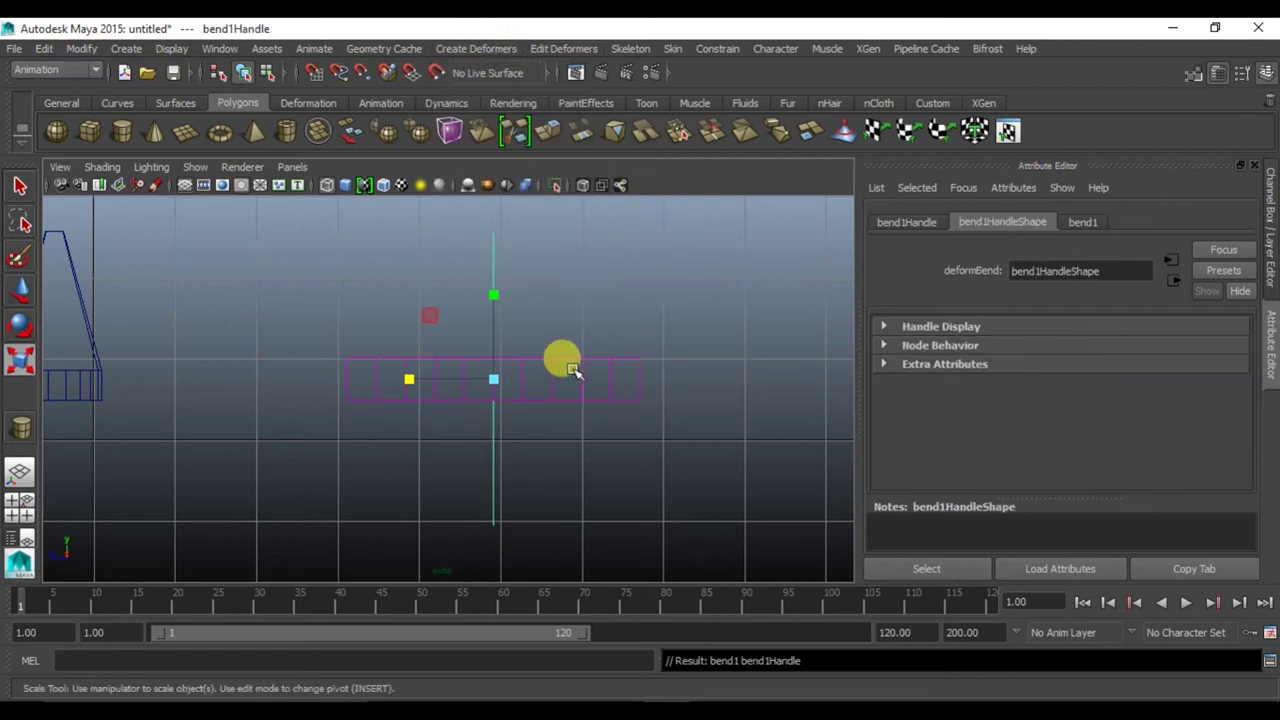
left_click(906, 222)
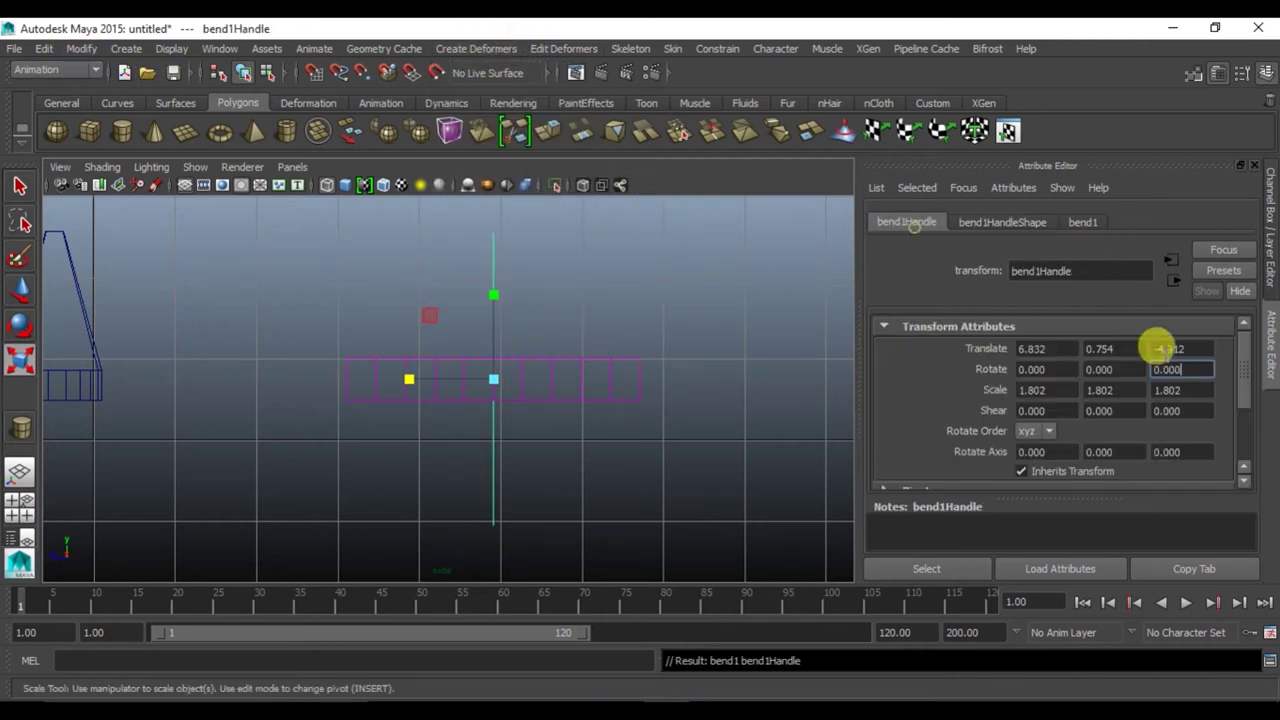
left_click(1200, 366)
type("90.000")
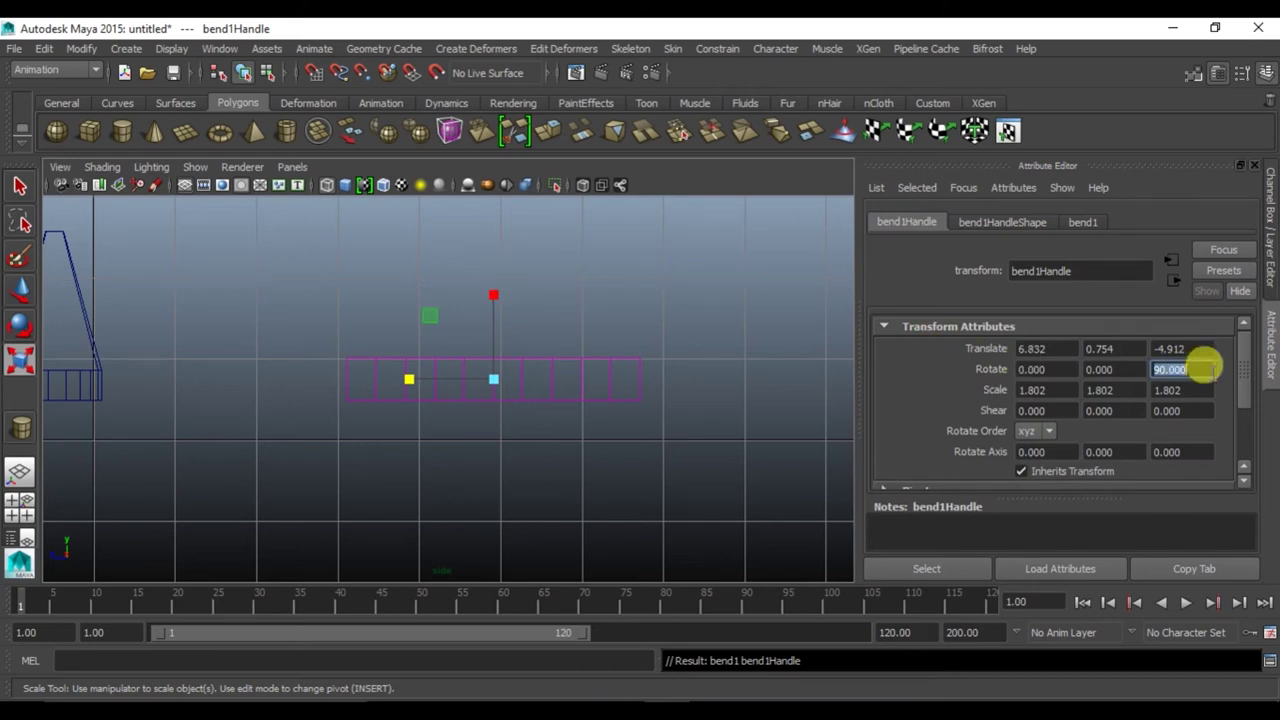
left_click(1080, 222)
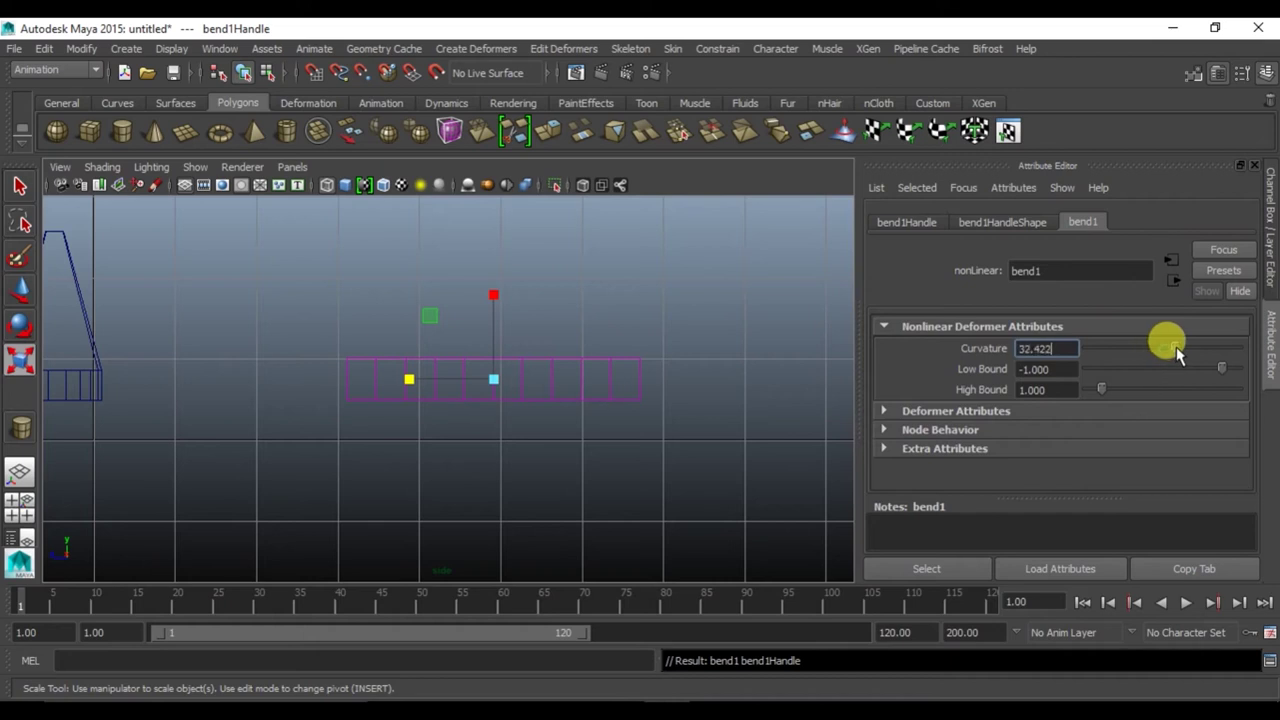
mouse_move(1188, 352)
left_mouse_down()
mouse_move(1108, 346)
mouse_move(1172, 350)
left_mouse_up()
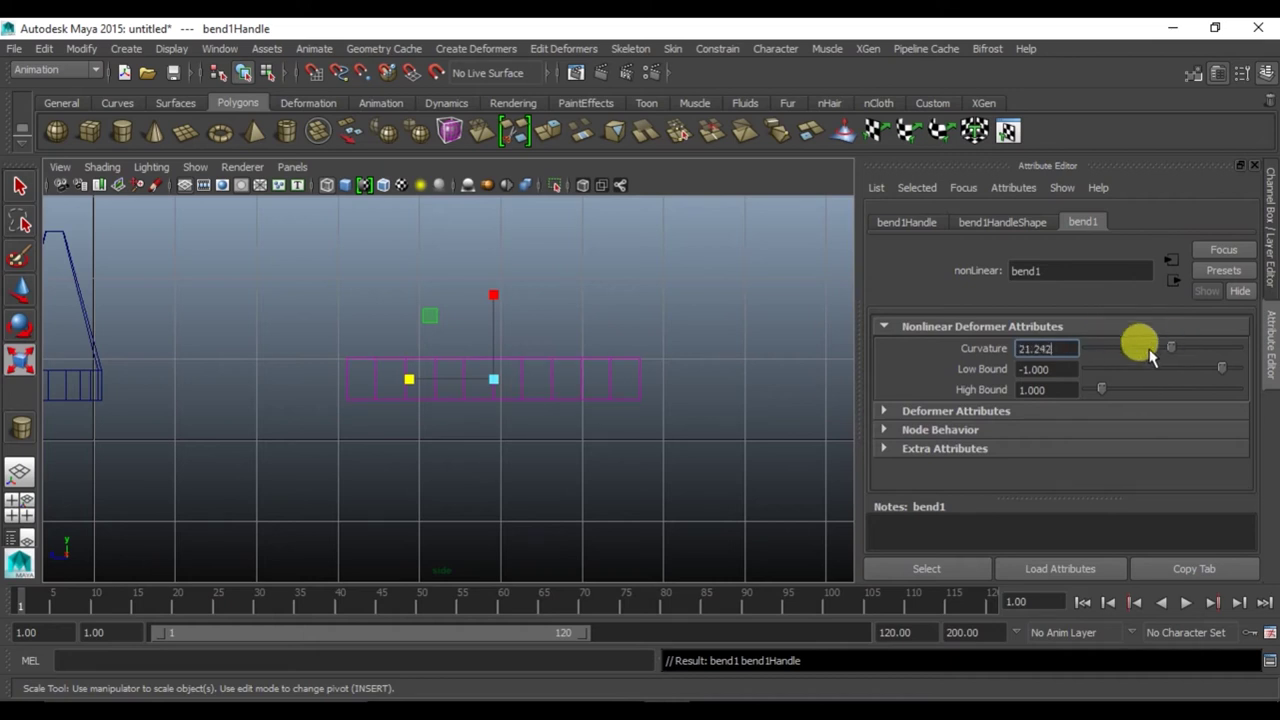
Complete the bend handle rotation at 0, 90, 90 and change curvature to about -59
left_click(918, 221)
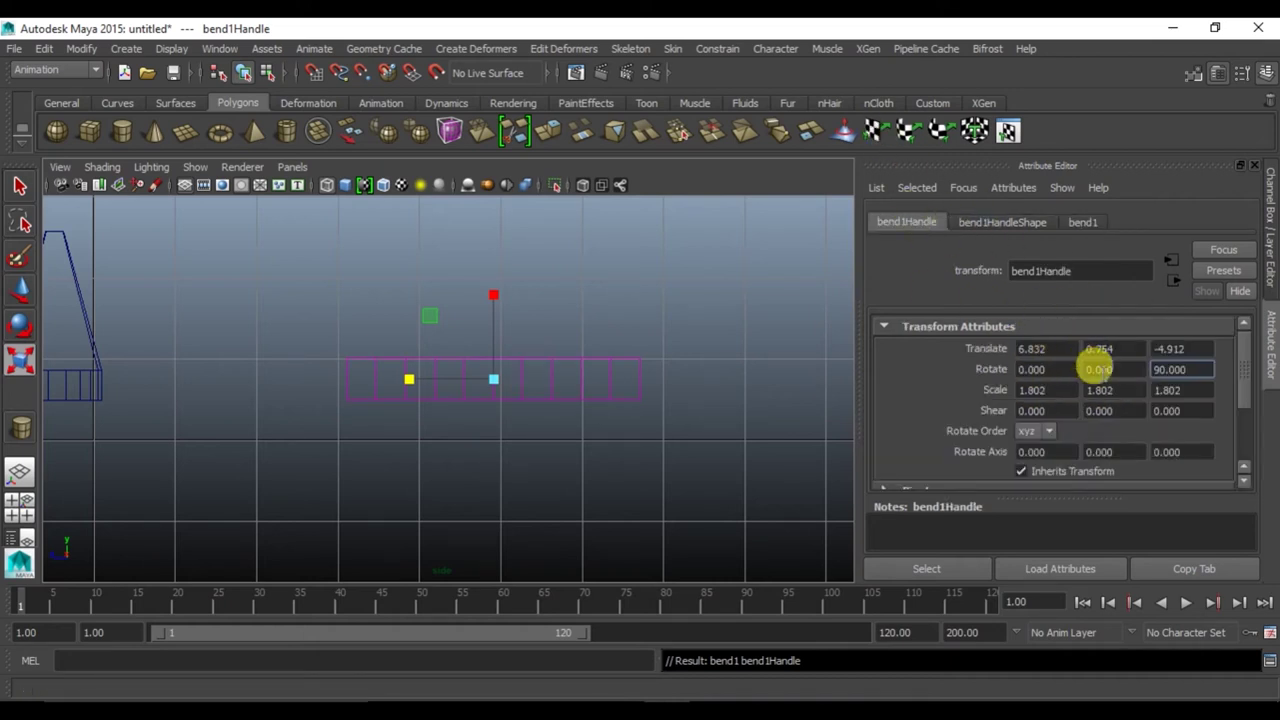
left_click(1137, 368)
type("90.000")
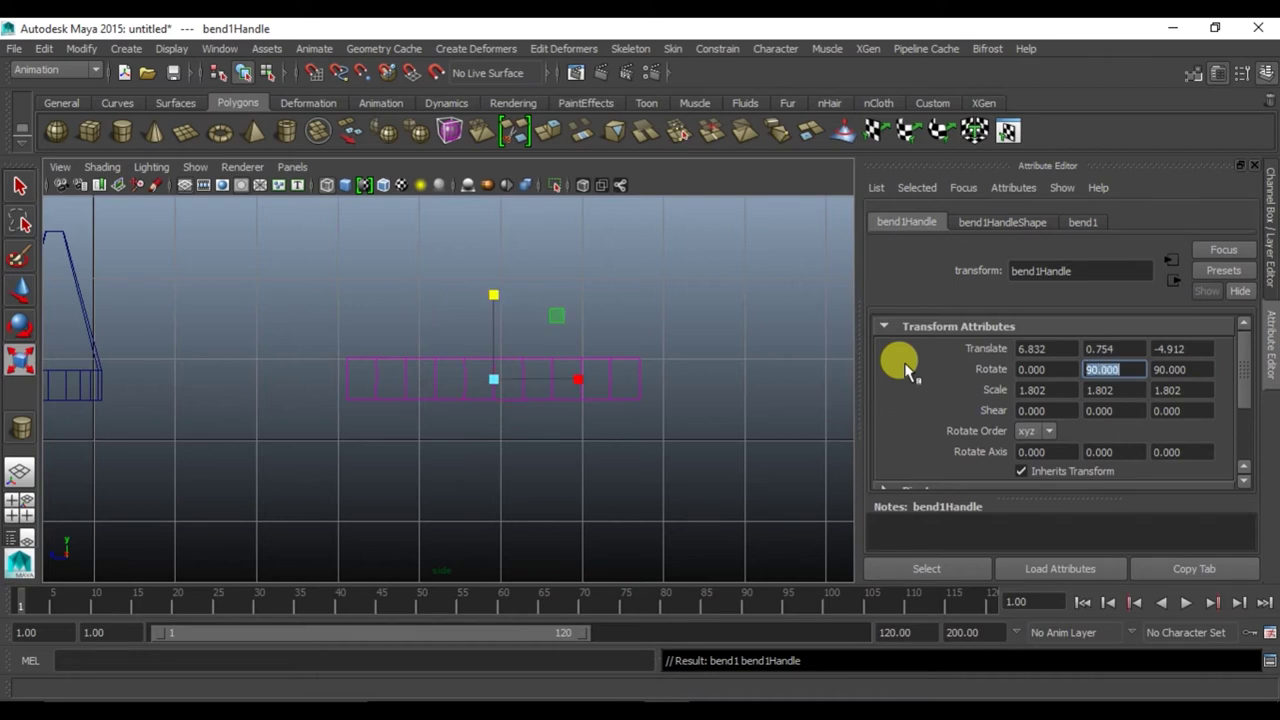
left_click(1080, 222)
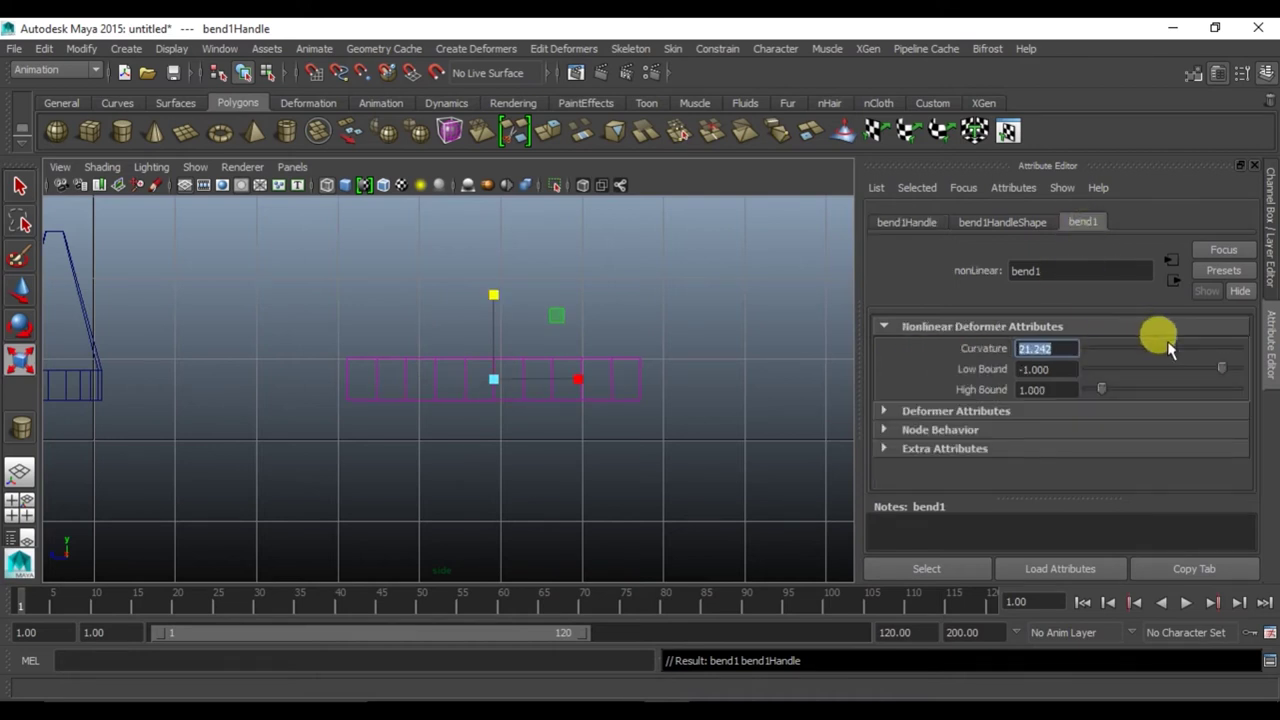
mouse_move(1193, 355)
left_mouse_down()
mouse_move(1100, 355)
mouse_move(1140, 362)
left_mouse_up()
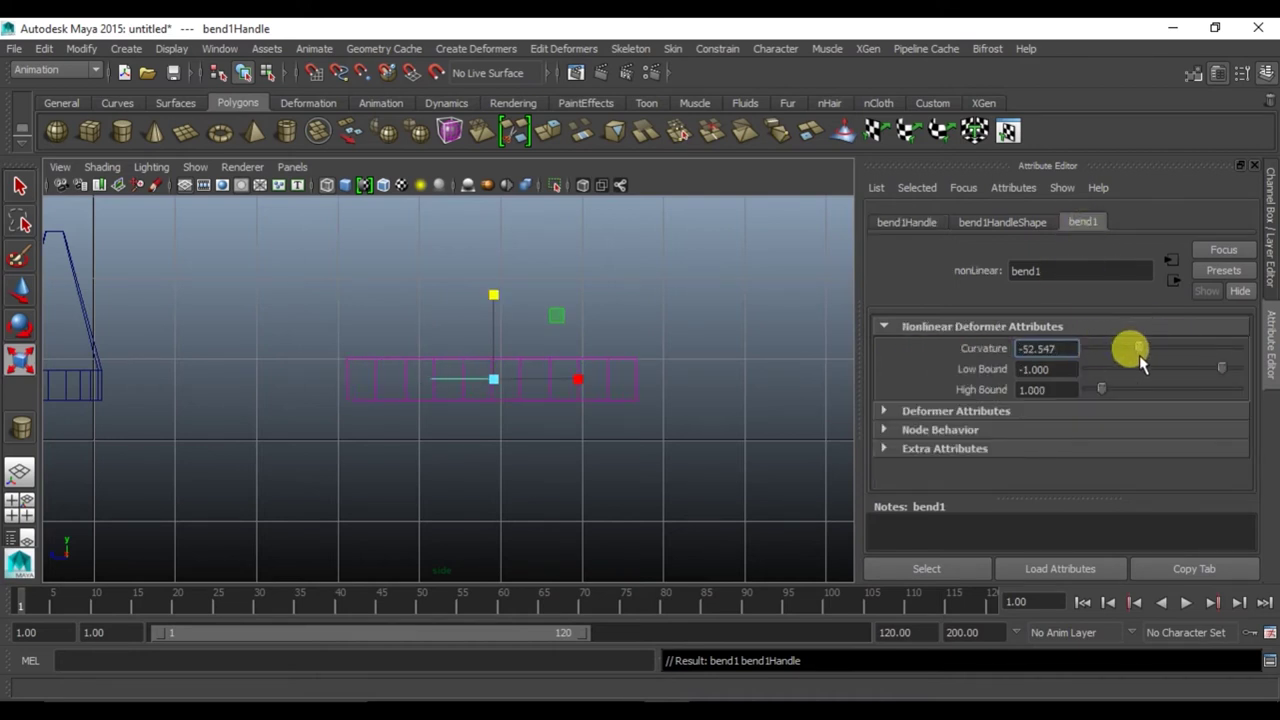
left_click(930, 222)
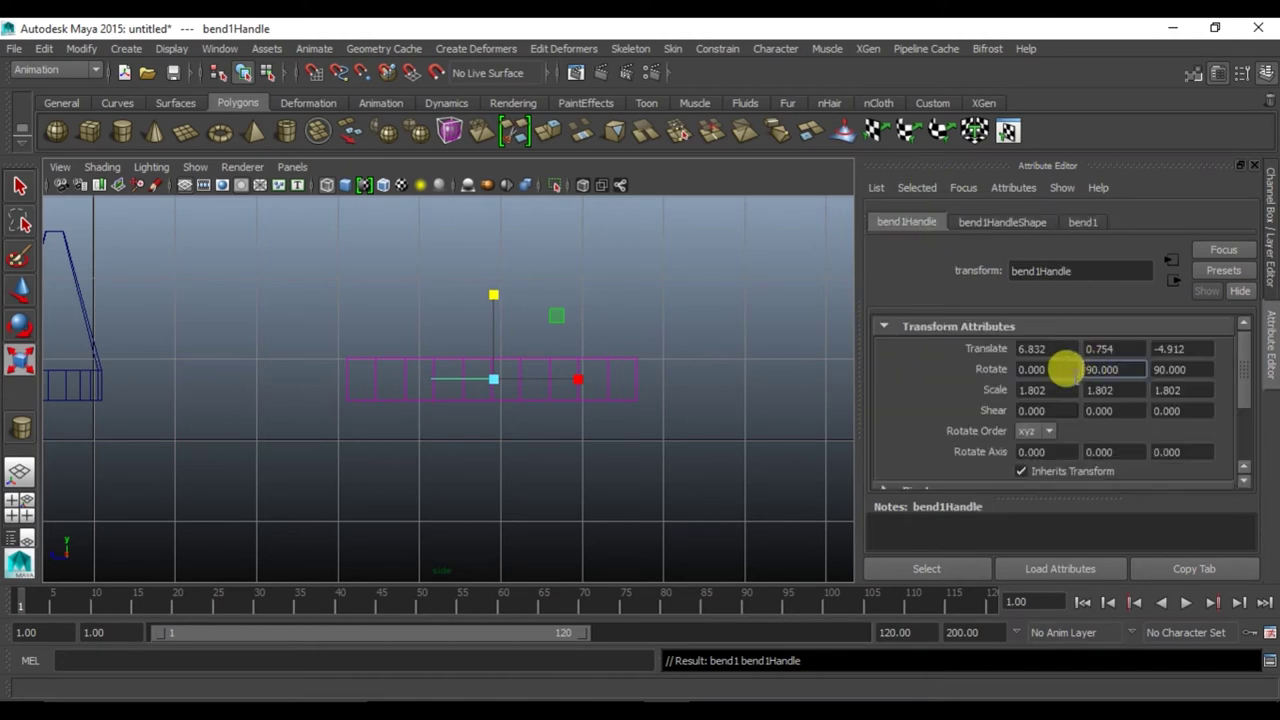
left_click(1060, 370)
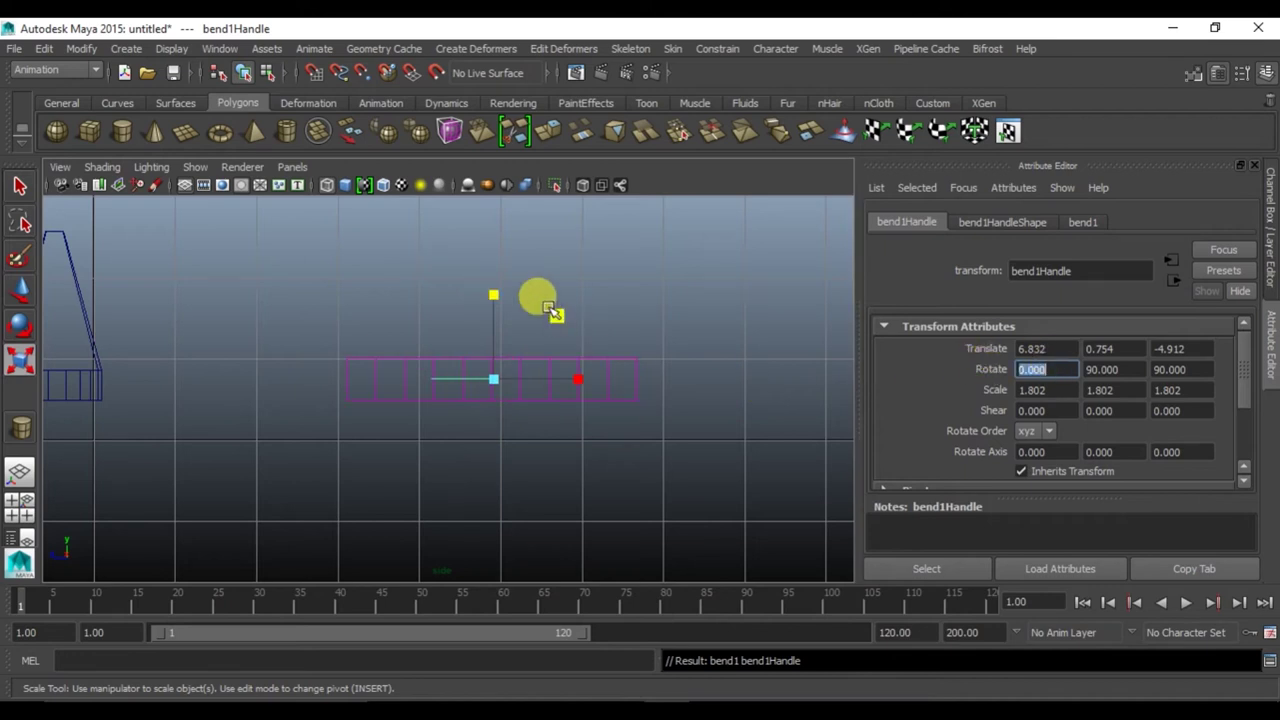
left_click(647, 268)
key("space")
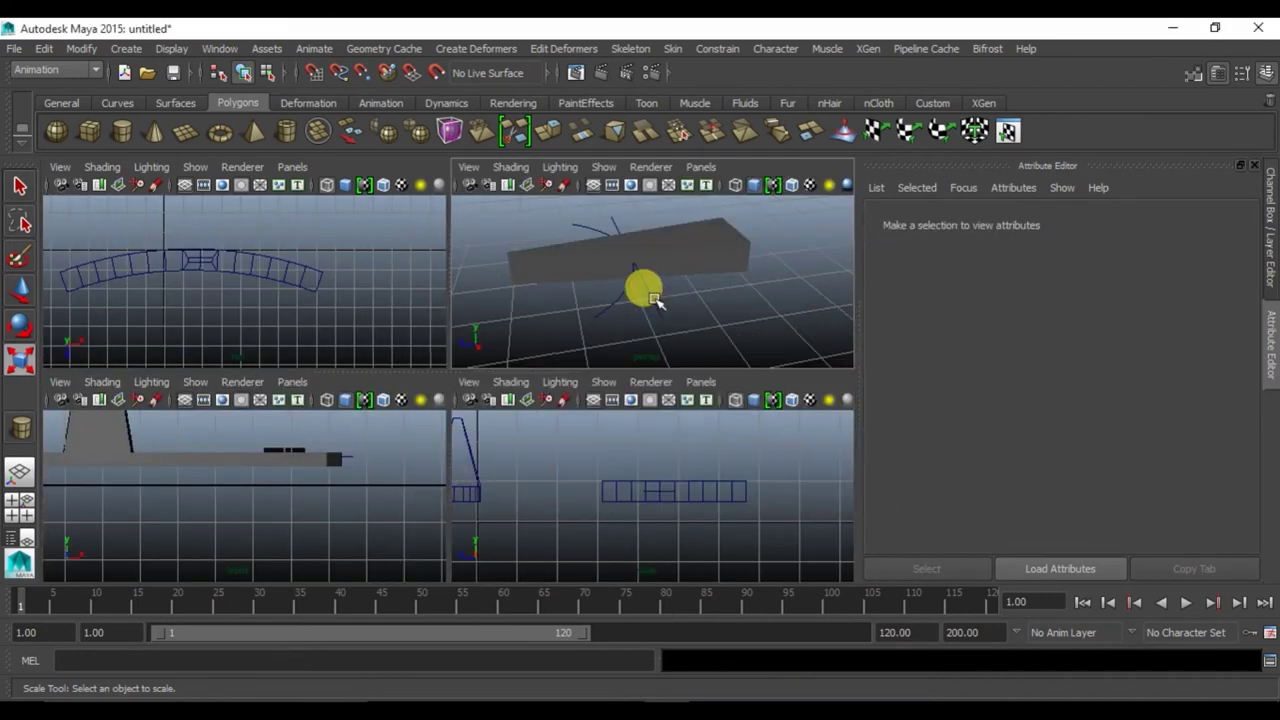
Undo the last attribute change and rotate the bend handle about Z, adjusting its X rotation
key("space")
left_click_drag(488, 368, 546, 366, "alt")
key("ctrl+z")
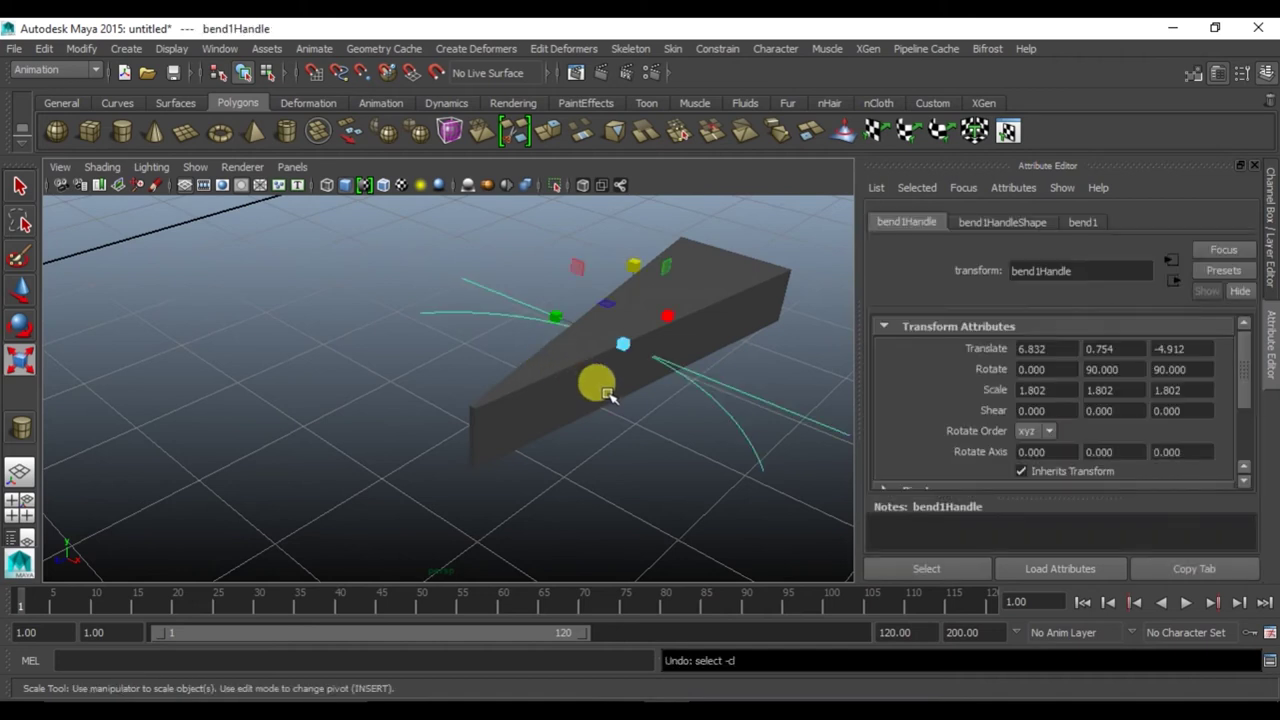
key("ctrl+z")
key("ctrl+z")
key("ctrl+z")
left_click_drag(634, 381, 570, 393, "alt")
key("e")
left_click_drag(460, 400, 460, 457)
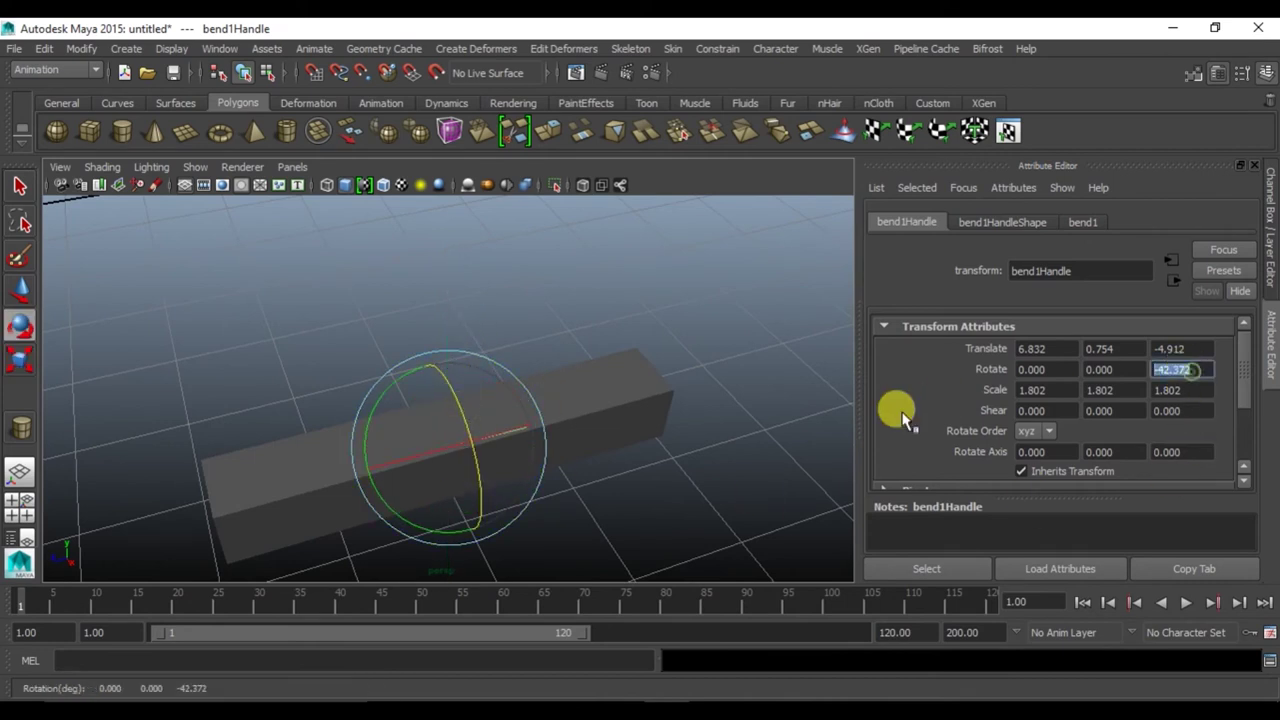
type("90.000")
mouse_move(466, 411)
left_mouse_down("alt")
mouse_move(429, 394)
mouse_move(298, 432)
mouse_move(254, 417)
mouse_move(393, 421)
mouse_move(371, 414)
left_mouse_up("alt")
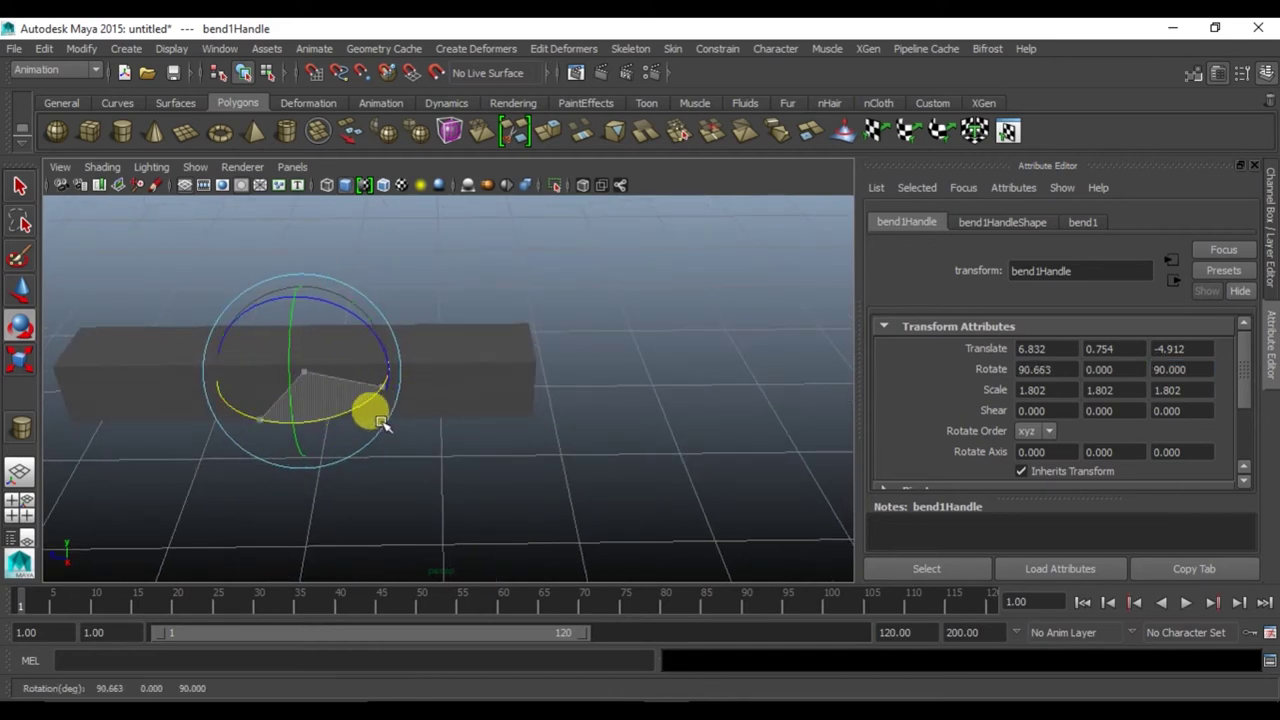
left_click(1035, 369)
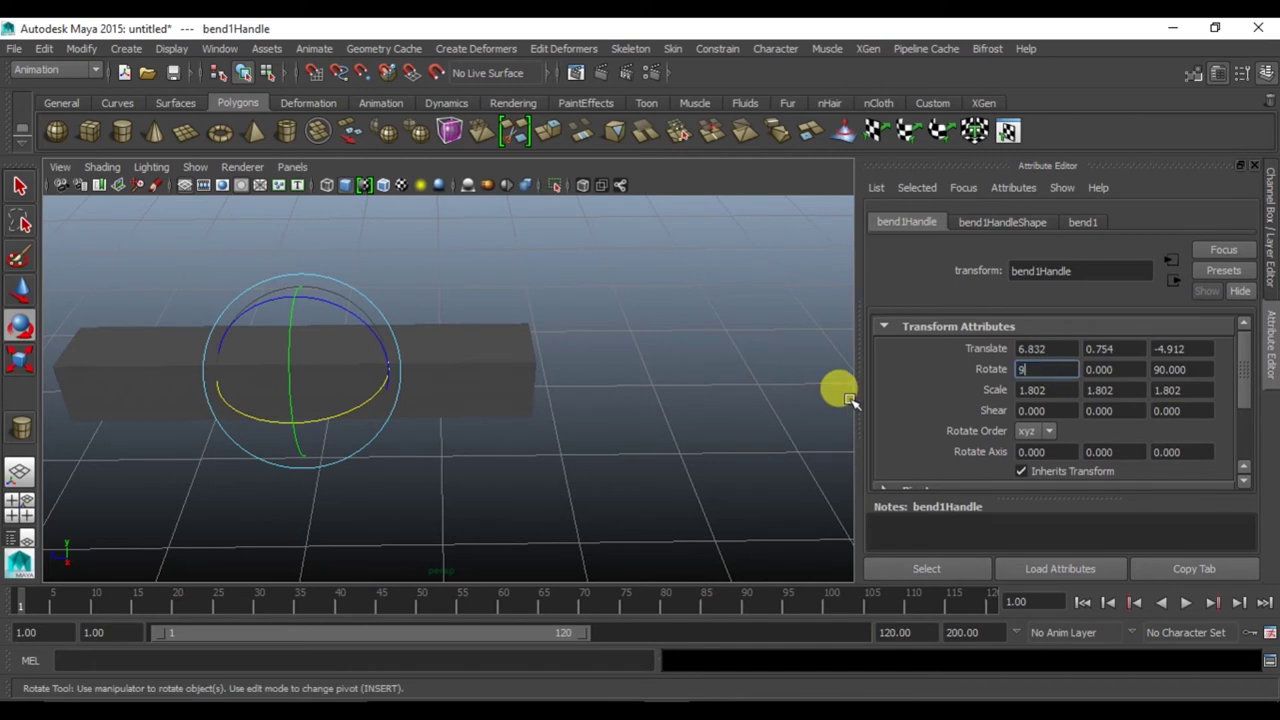
Set bend1's Curvature to -30 so the long box arcs, then select the bend handle
left_click(1083, 222)
left_click_drag(1163, 348, 1149, 358)
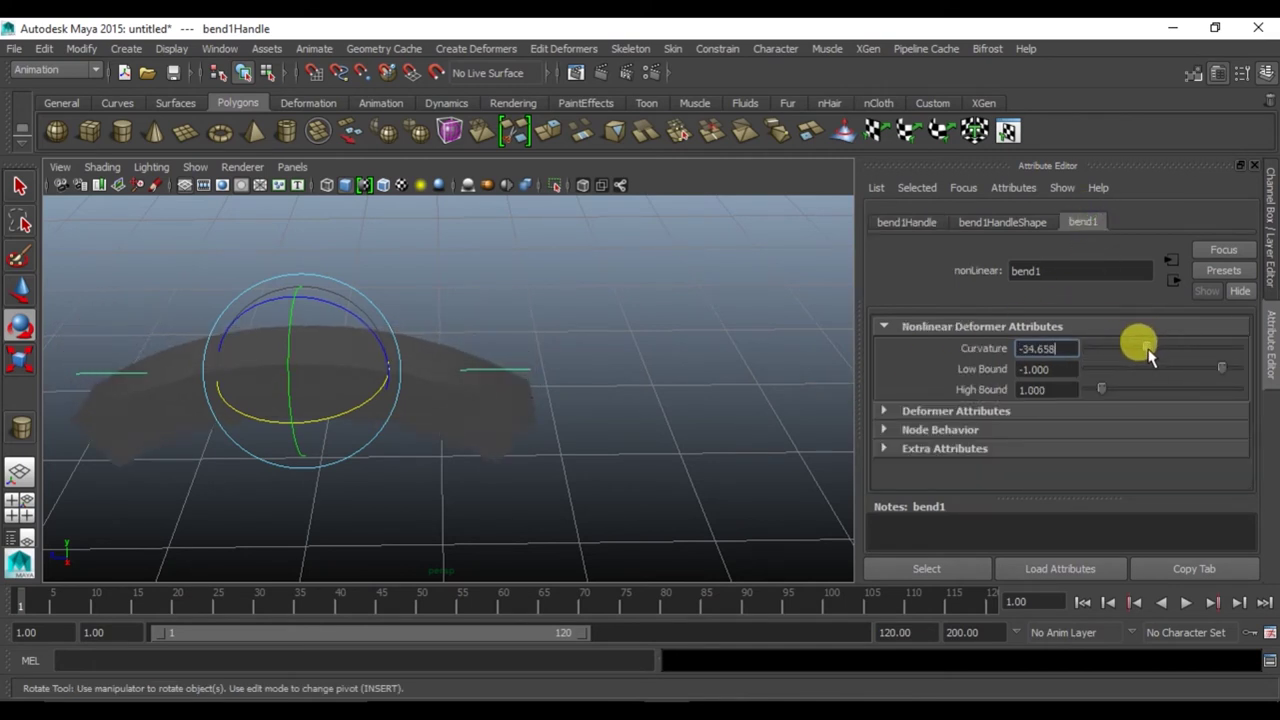
left_click(1058, 348)
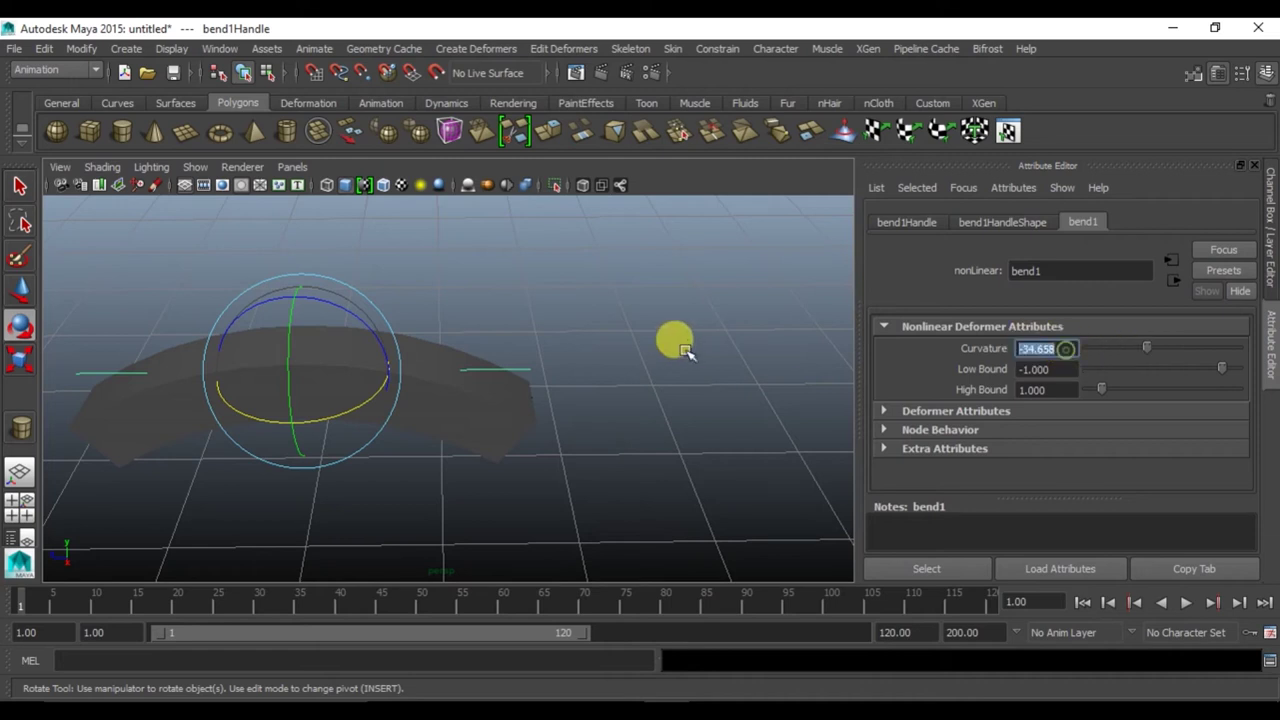
type("30")
key("Return")
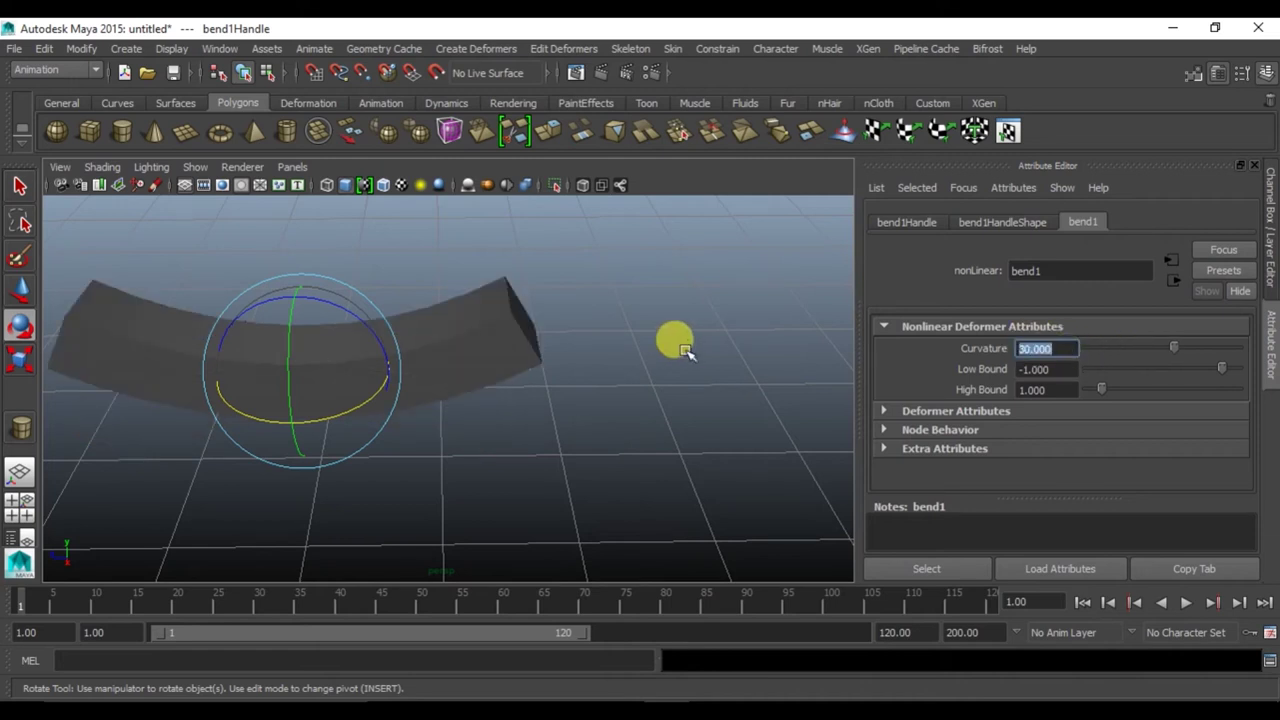
type("0")
key("Return")
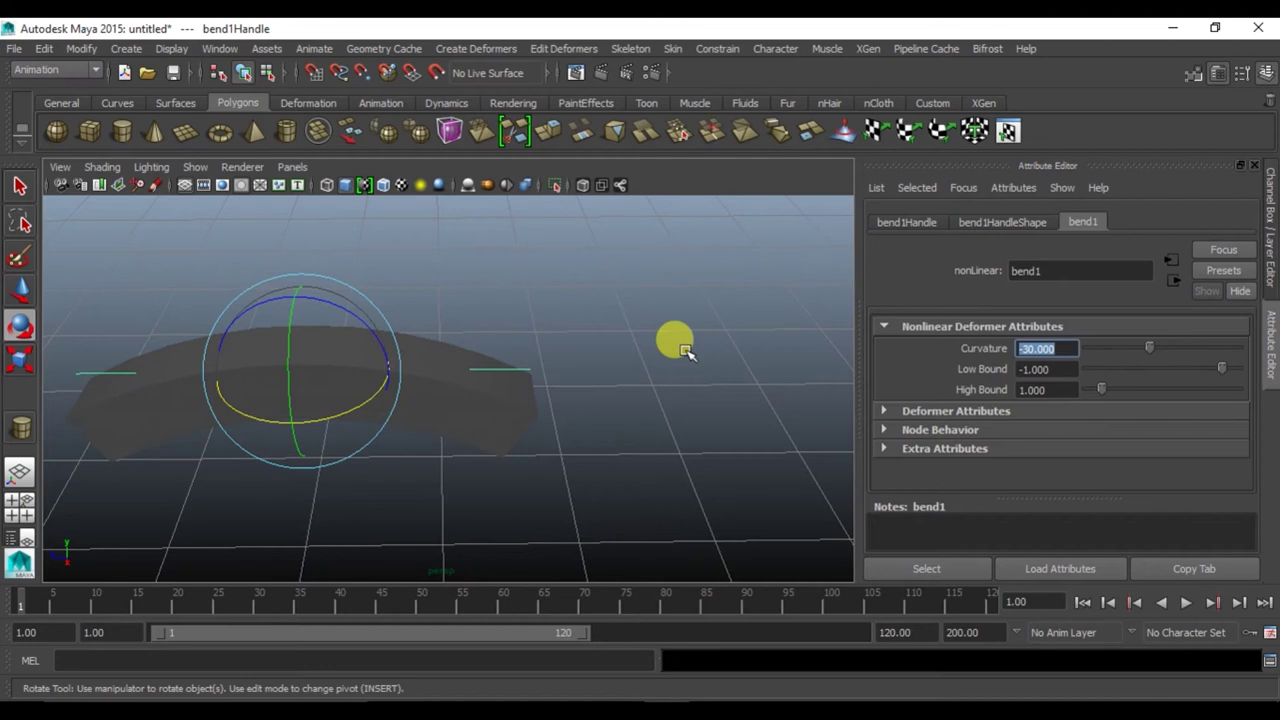
left_click(523, 309)
mouse_move(523, 309)
left_mouse_down("alt")
mouse_move(449, 391)
mouse_move(523, 367)
mouse_move(514, 354)
mouse_move(471, 434)
mouse_move(521, 442)
left_mouse_up("alt")
left_click(514, 374)
Move the bend handle down in the front view
key("w")
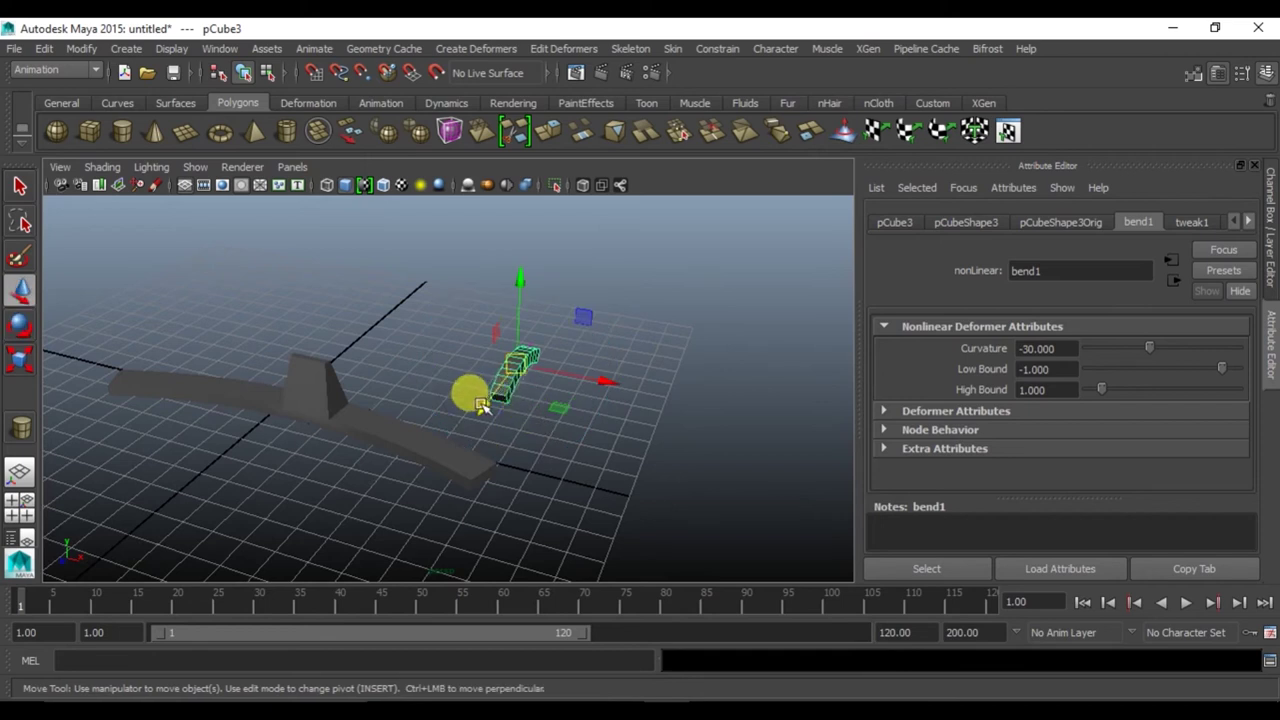
key("space")
key("space")
key("space")
key("space")
scroll(582, 268, "down", 3)
mouse_move(510, 295)
left_mouse_down()
mouse_move(509, 471)
mouse_move(528, 394)
left_mouse_up()
right_click_drag(528, 394, 614, 391, "alt")
middle_click_drag(614, 391, 586, 343, "alt")
right_click_drag(586, 343, 591, 305, "alt")
middle_click_drag(591, 305, 598, 386, "alt")
Rotate the bend handle slightly, undoing an unwanted rotation of the cube
key("e")
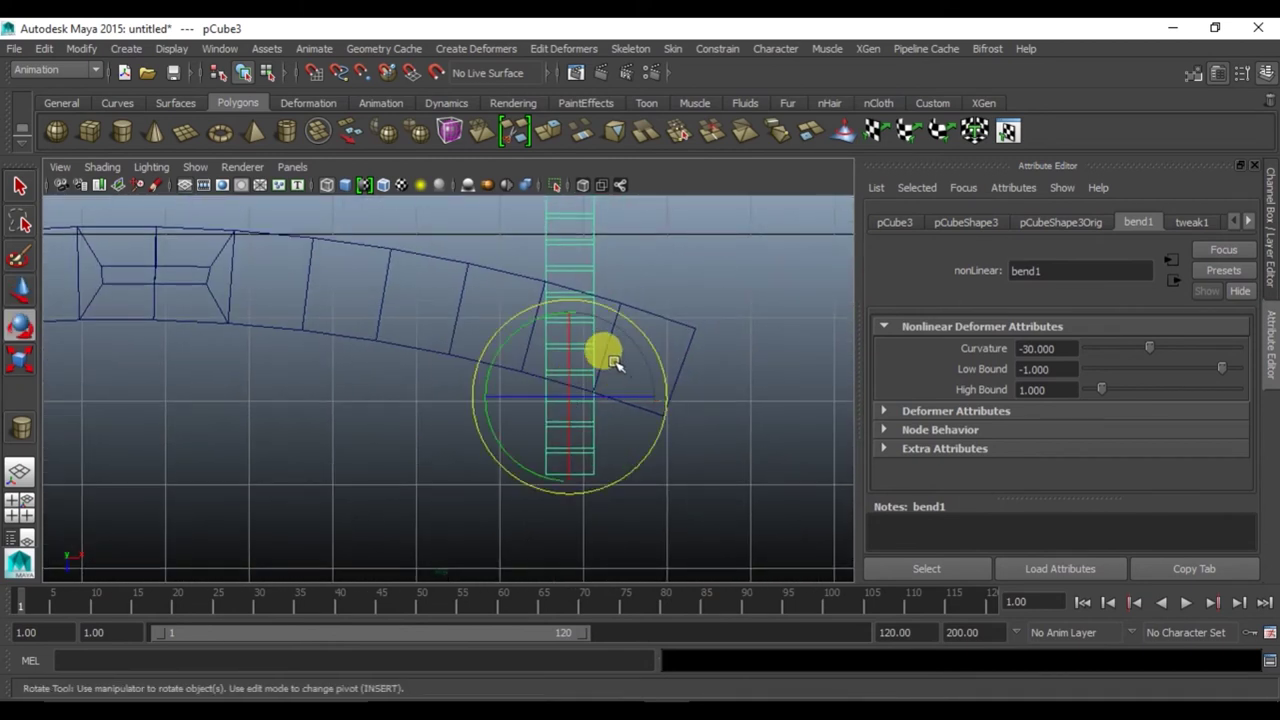
left_click_drag(617, 322, 628, 334)
left_click_drag(622, 332, 637, 326)
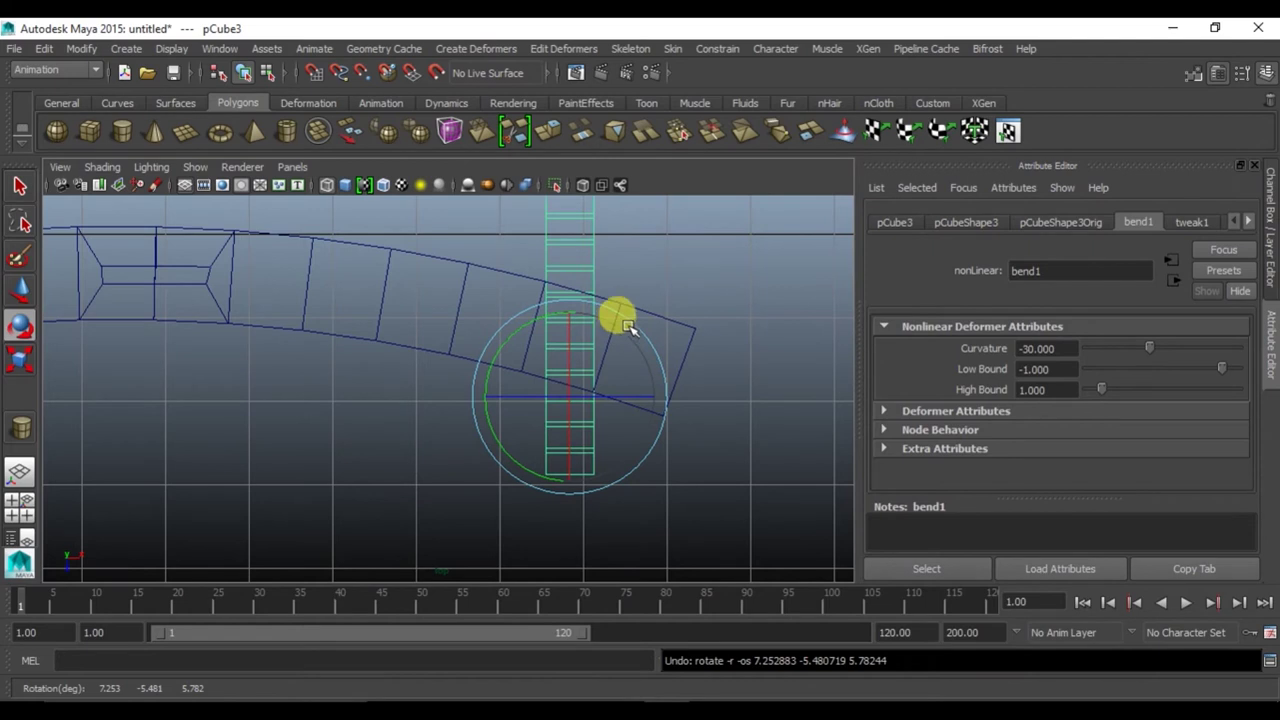
key("ctrl+z")
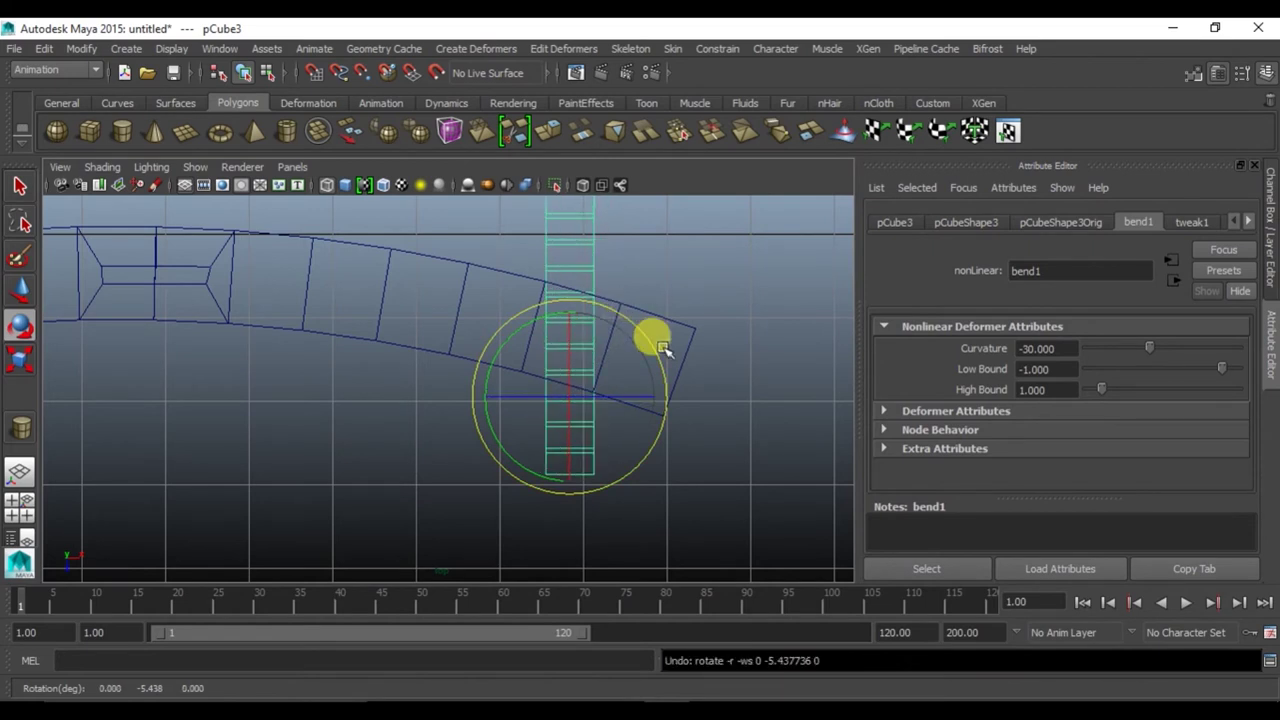
Turn the small bent cube slightly about its vertical axis in the perspective view
key("space")
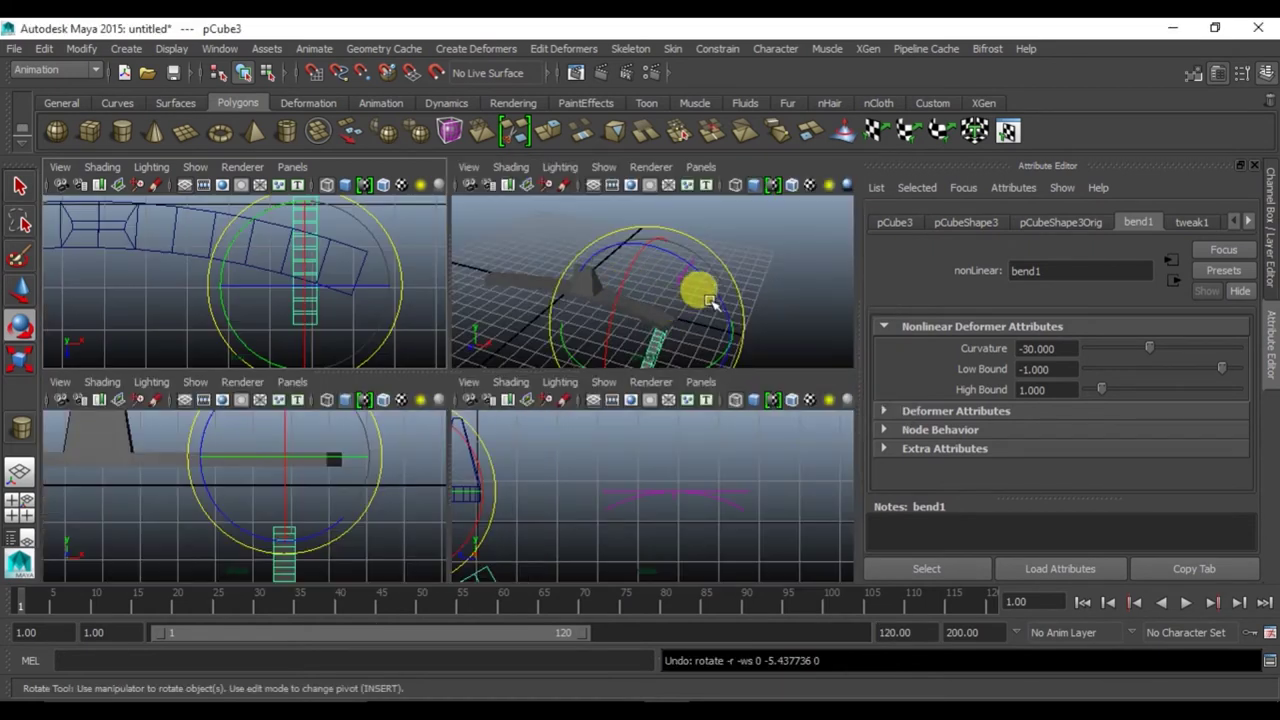
key("space")
left_click_drag(597, 357, 470, 375, "alt")
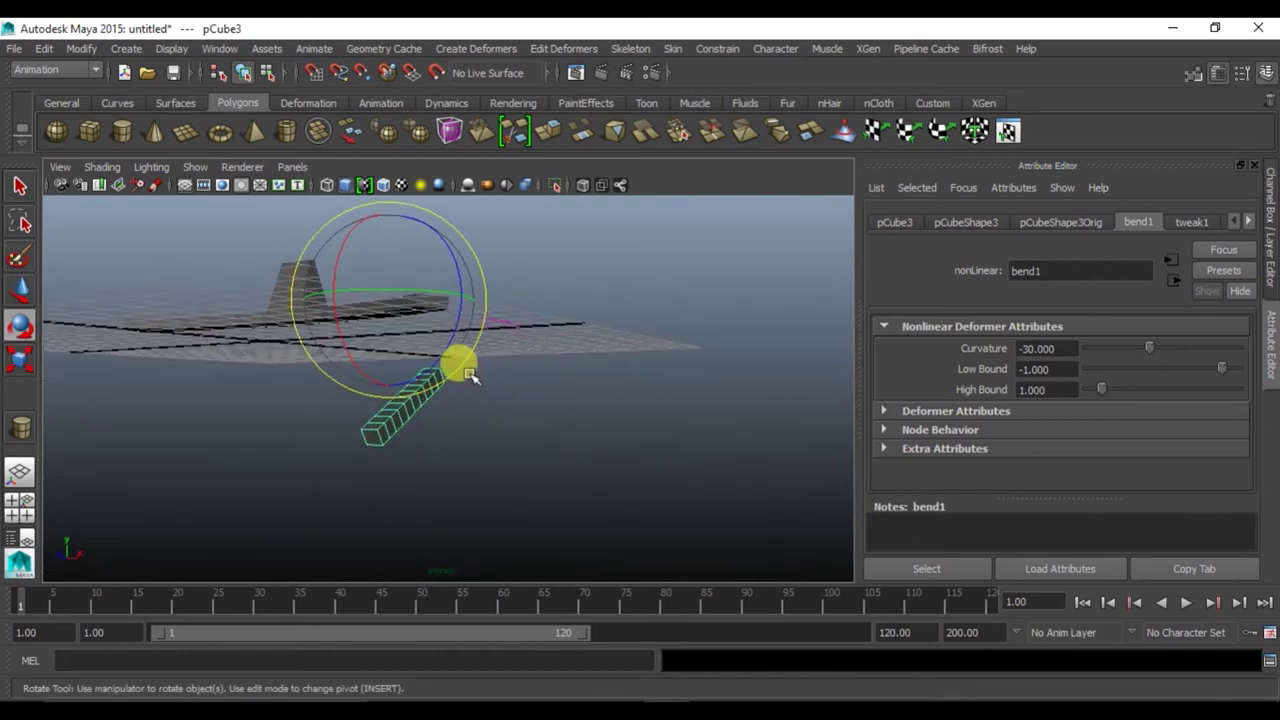
left_click_drag(425, 288, 420, 288)
mouse_move(484, 323)
left_mouse_down()
mouse_move(514, 328)
mouse_move(467, 364)
left_mouse_up()
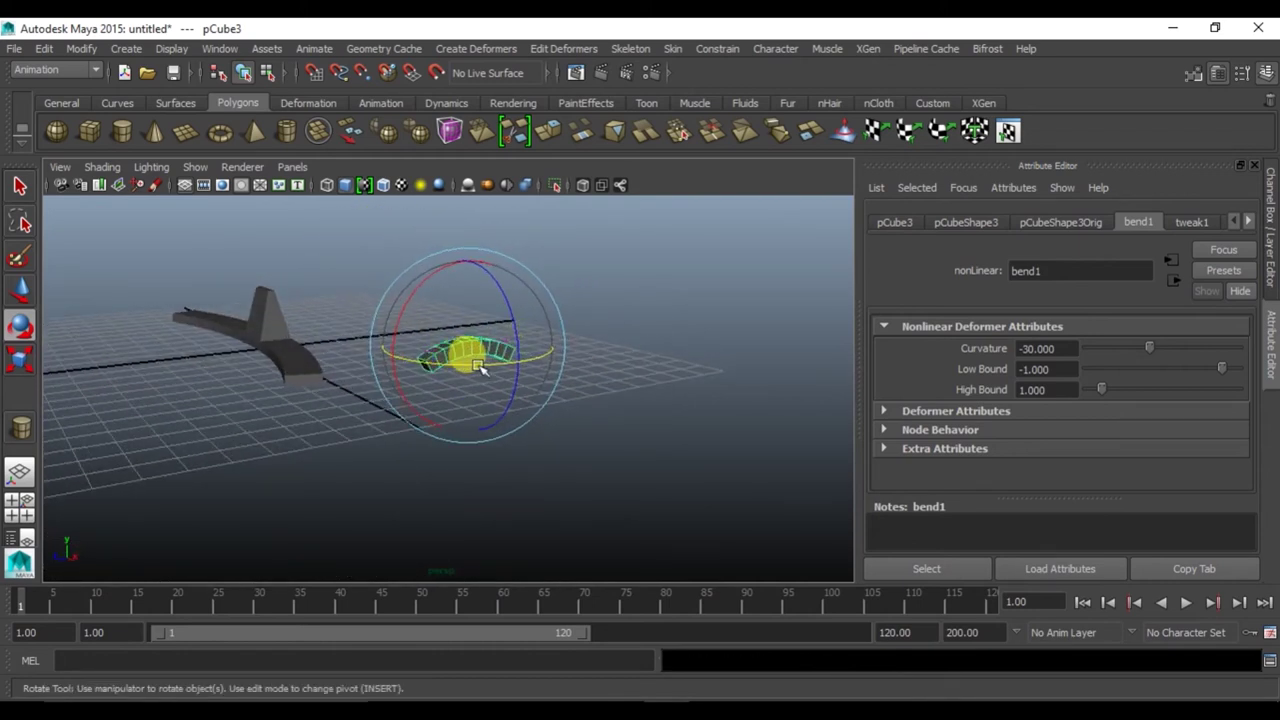
mouse_move(483, 364)
left_mouse_down("alt")
mouse_move(473, 325)
mouse_move(286, 354)
mouse_move(446, 343)
mouse_move(396, 366)
left_mouse_up("alt")
key("w")
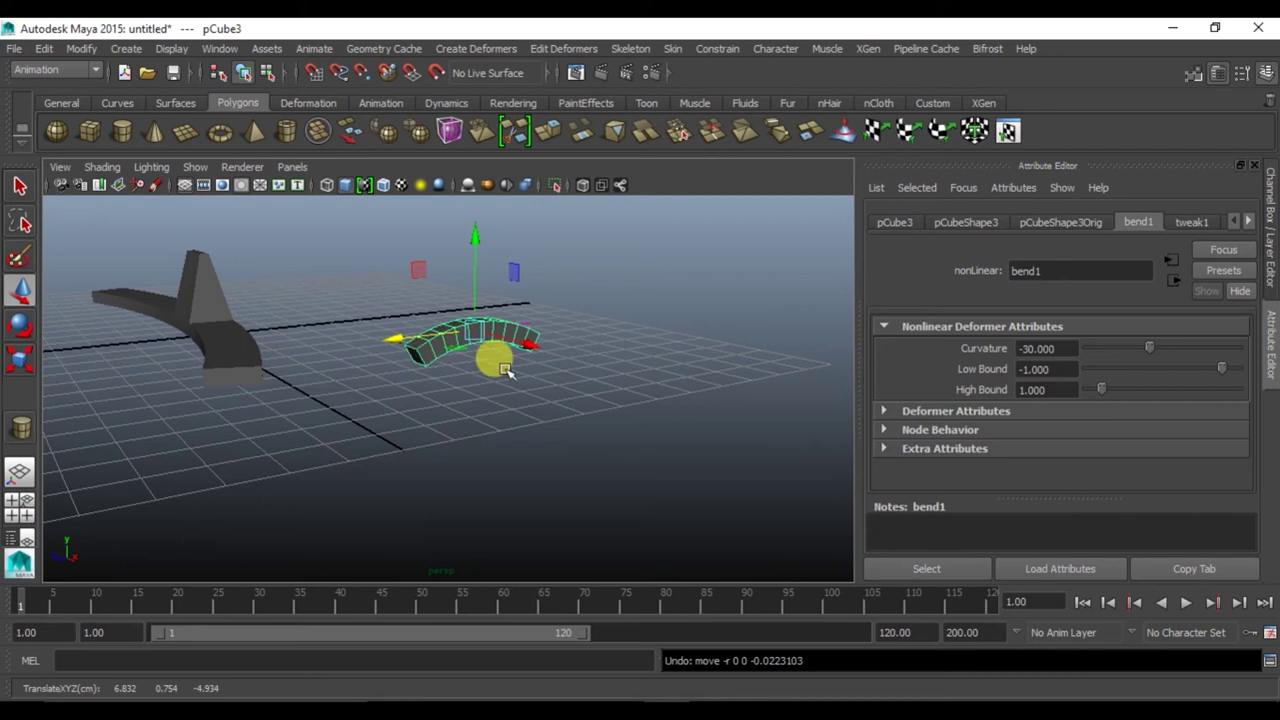
left_click(44, 50)
mouse_move(88, 242)
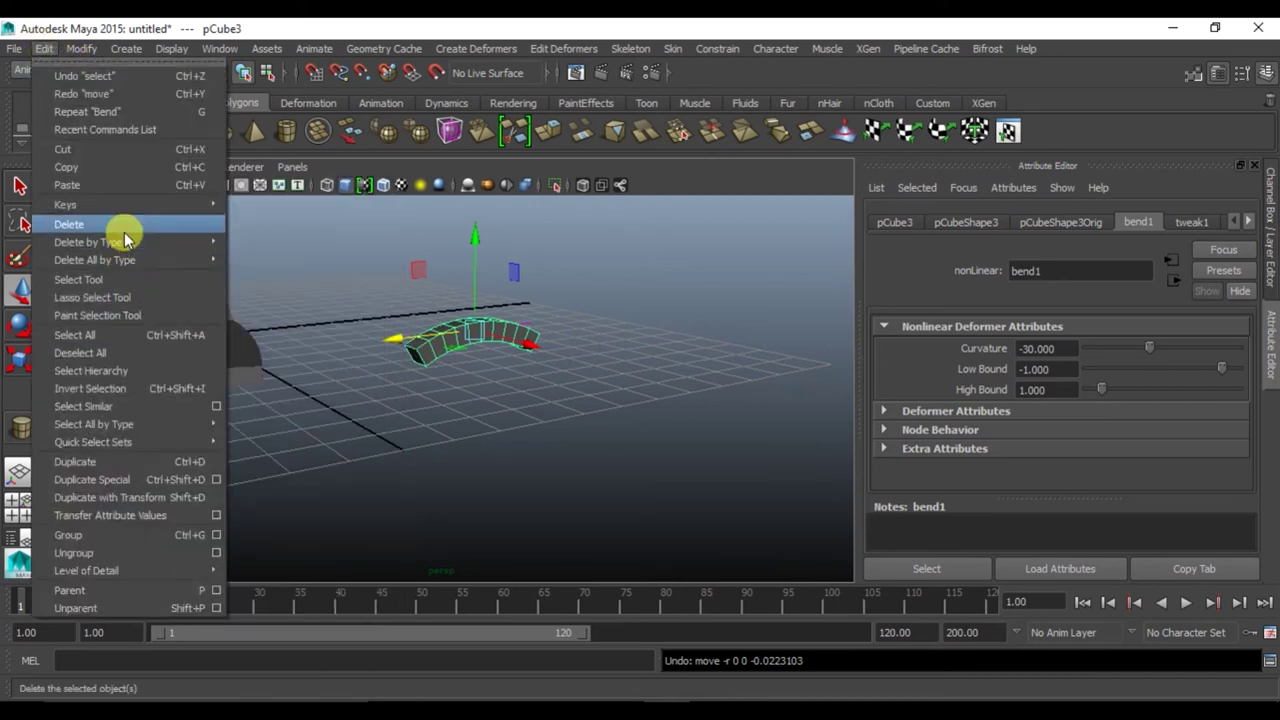
Delete the cube's history to bake its bend, then move it to the left
left_click(283, 255)
left_click(600, 368)
left_click(483, 347)
mouse_move(400, 335)
left_mouse_down()
mouse_move(145, 366)
mouse_move(138, 385)
left_mouse_up()
Rotate the curved block about -13.6° in Y in the top view, tucking it against the bar's end
key("space")
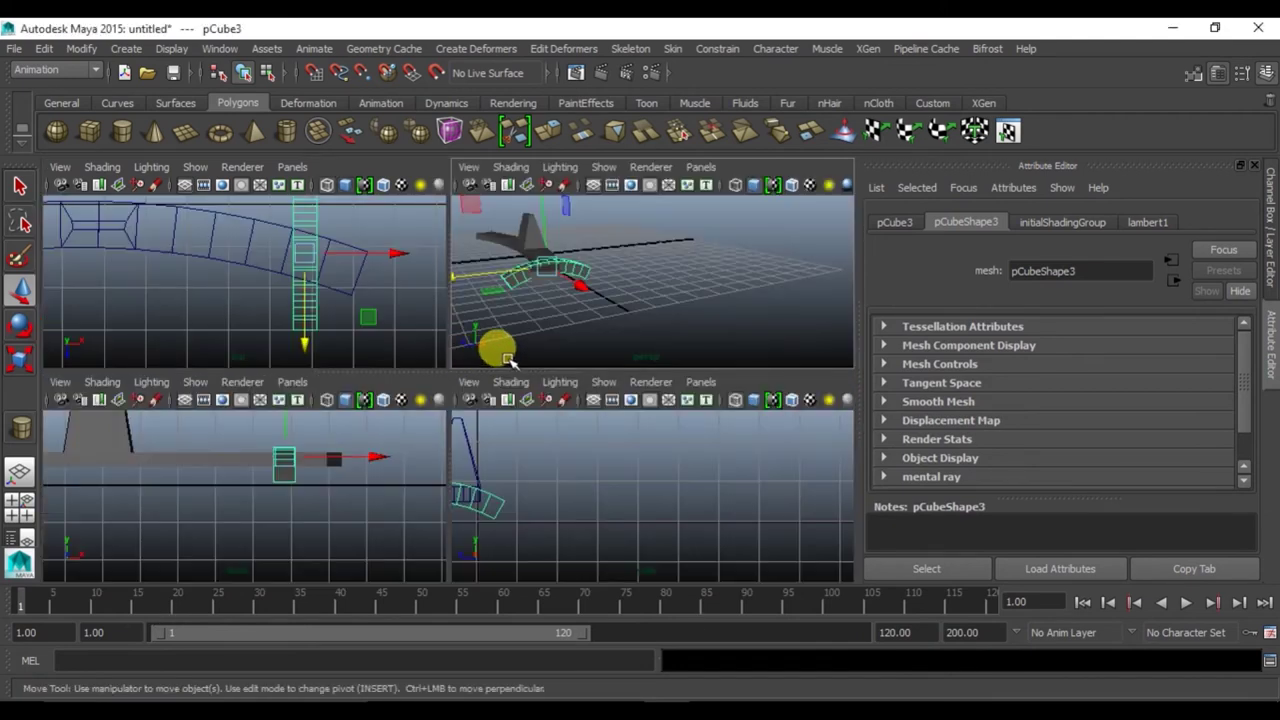
key("space")
mouse_move(443, 257)
middle_mouse_down("alt")
mouse_move(608, 329)
mouse_move(633, 430)
middle_mouse_up("alt")
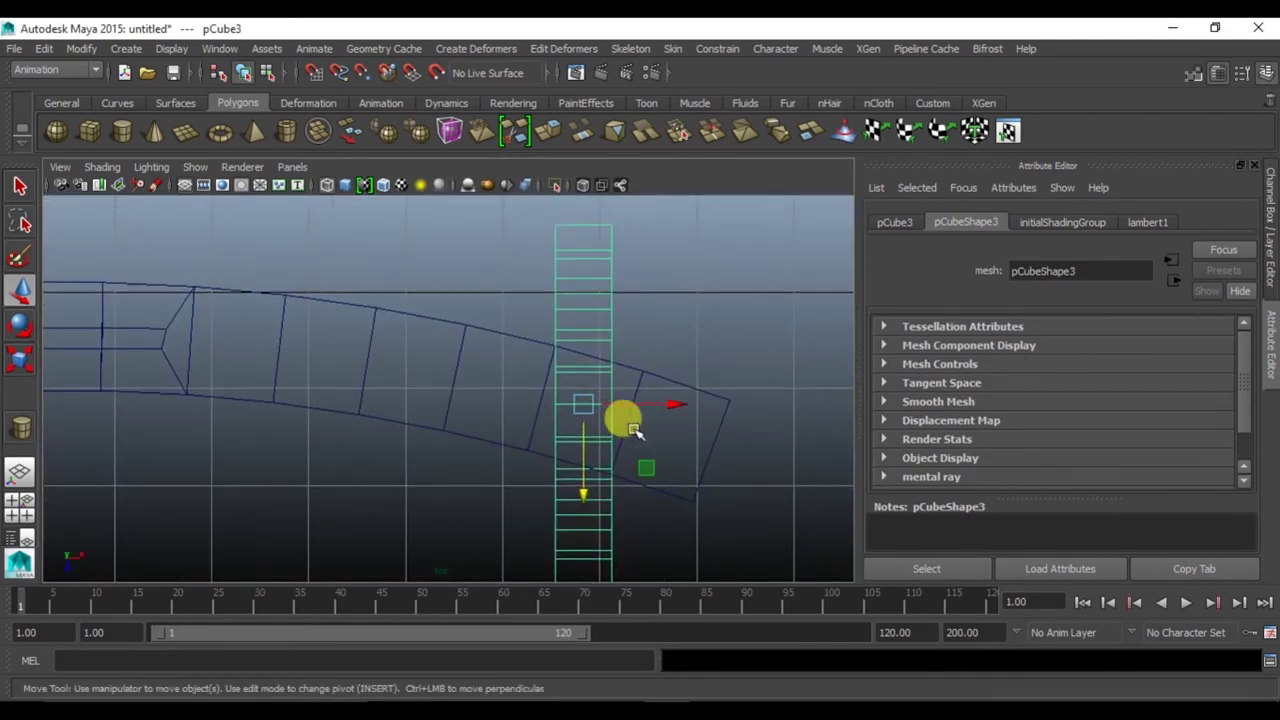
key("e")
left_click_drag(667, 352, 677, 373)
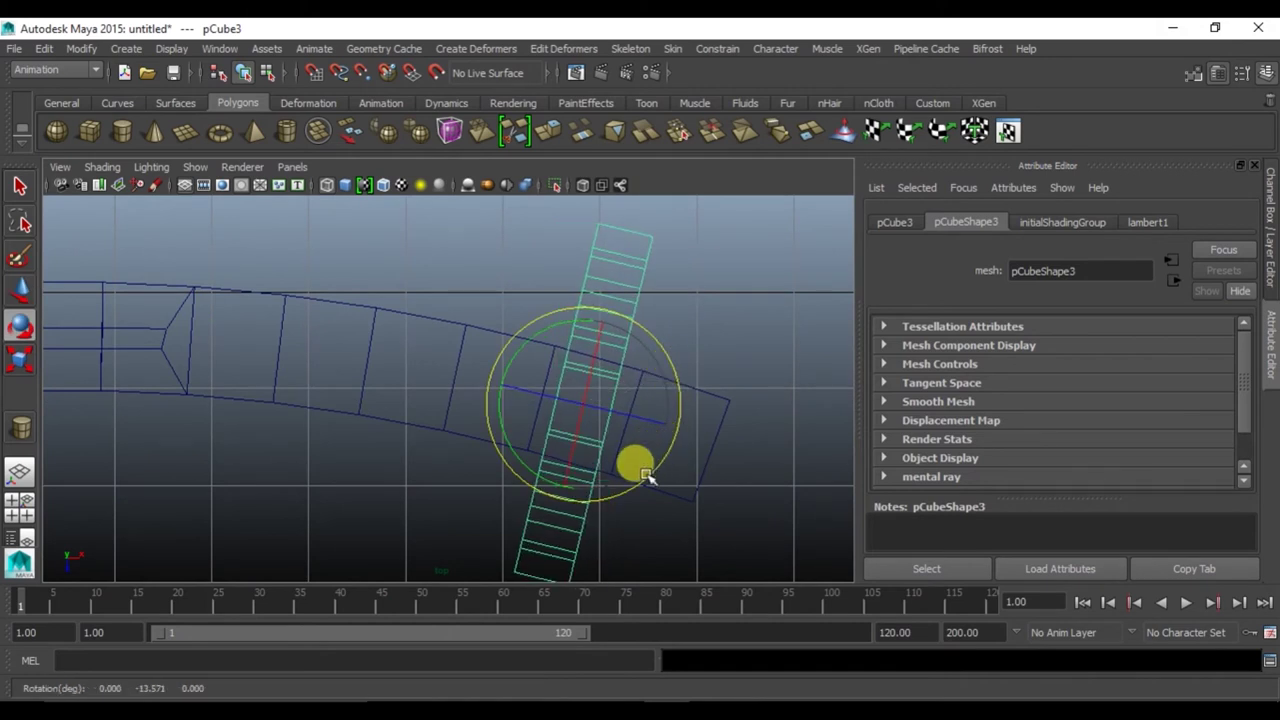
key("space")
key("space")
mouse_move(400, 371)
left_mouse_down("alt")
mouse_move(509, 396)
mouse_move(460, 286)
mouse_move(482, 271)
left_mouse_up("alt")
key("w")
left_click(660, 340)
mouse_move(660, 340)
left_mouse_down("alt")
mouse_move(429, 357)
mouse_move(548, 394)
mouse_move(498, 415)
mouse_move(414, 360)
mouse_move(538, 403)
left_mouse_up("alt")
left_click(528, 378)
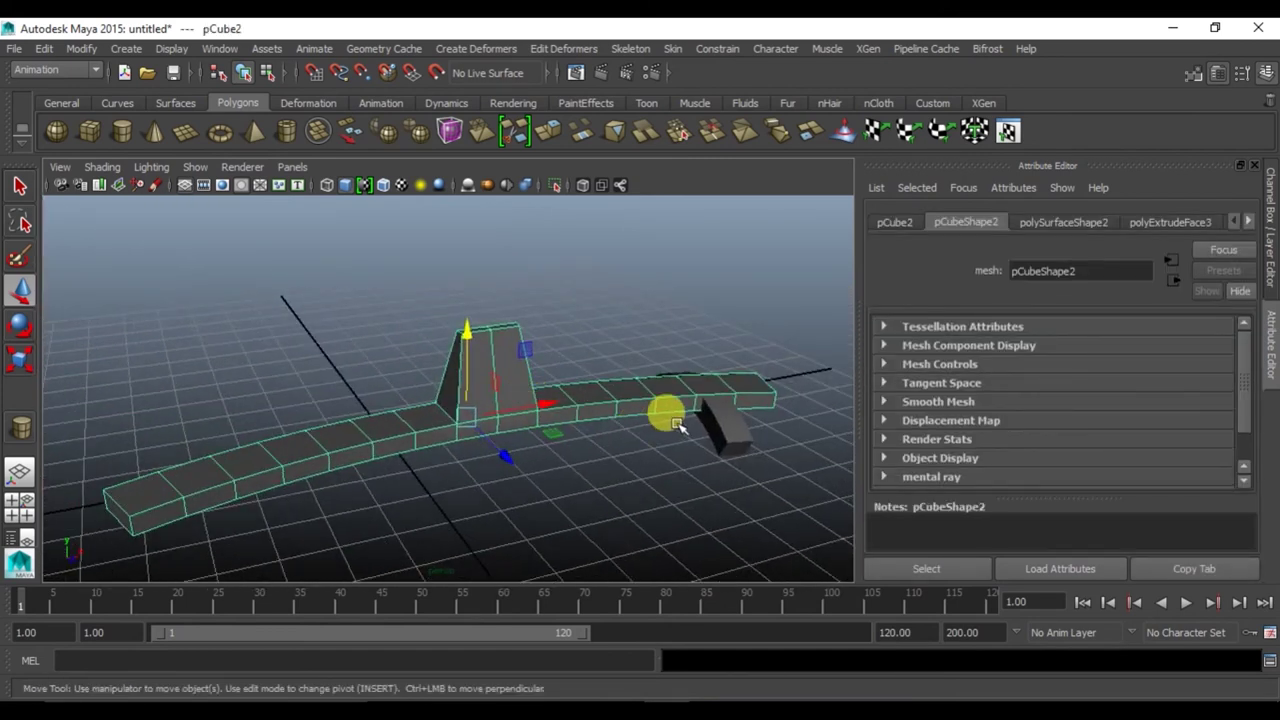
Move the small foot block toward the far end of the curved stand along X
left_click(724, 417)
left_click_drag(745, 400, 271, 437)
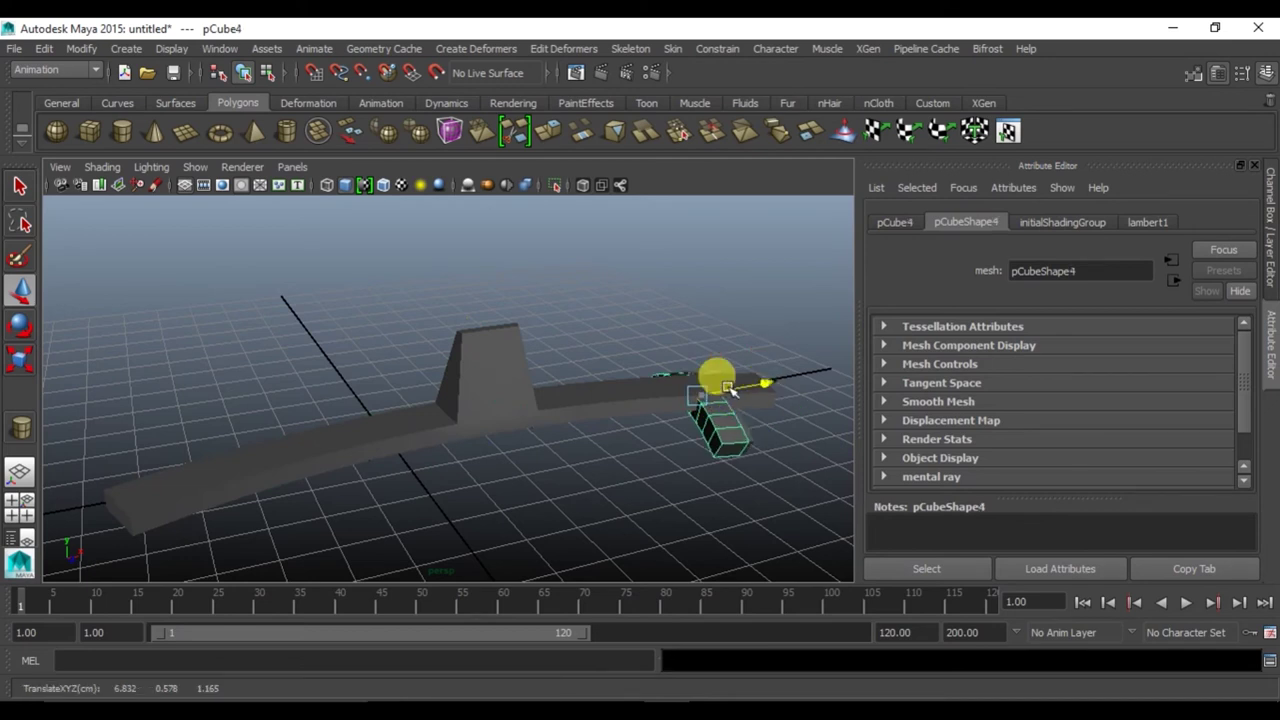
key("space")
key("space")
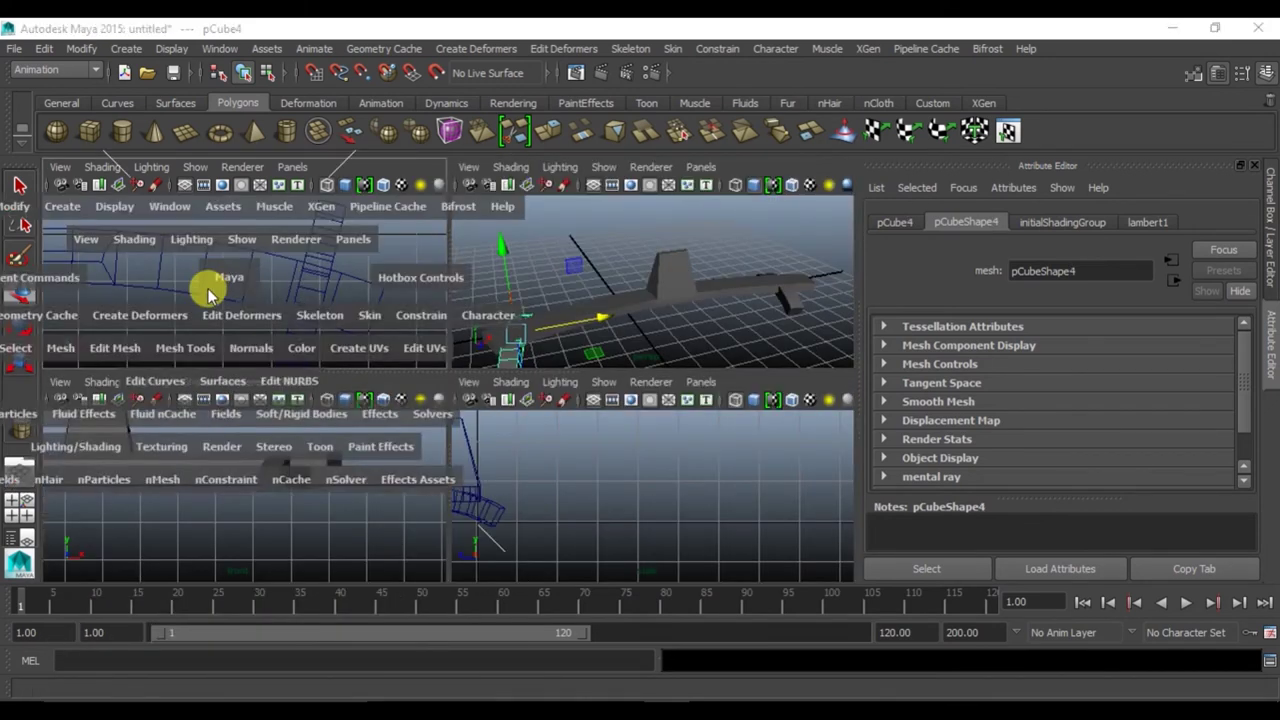
mouse_move(263, 337)
left_mouse_down()
mouse_move(414, 349)
mouse_move(362, 360)
left_mouse_up()
key("f")
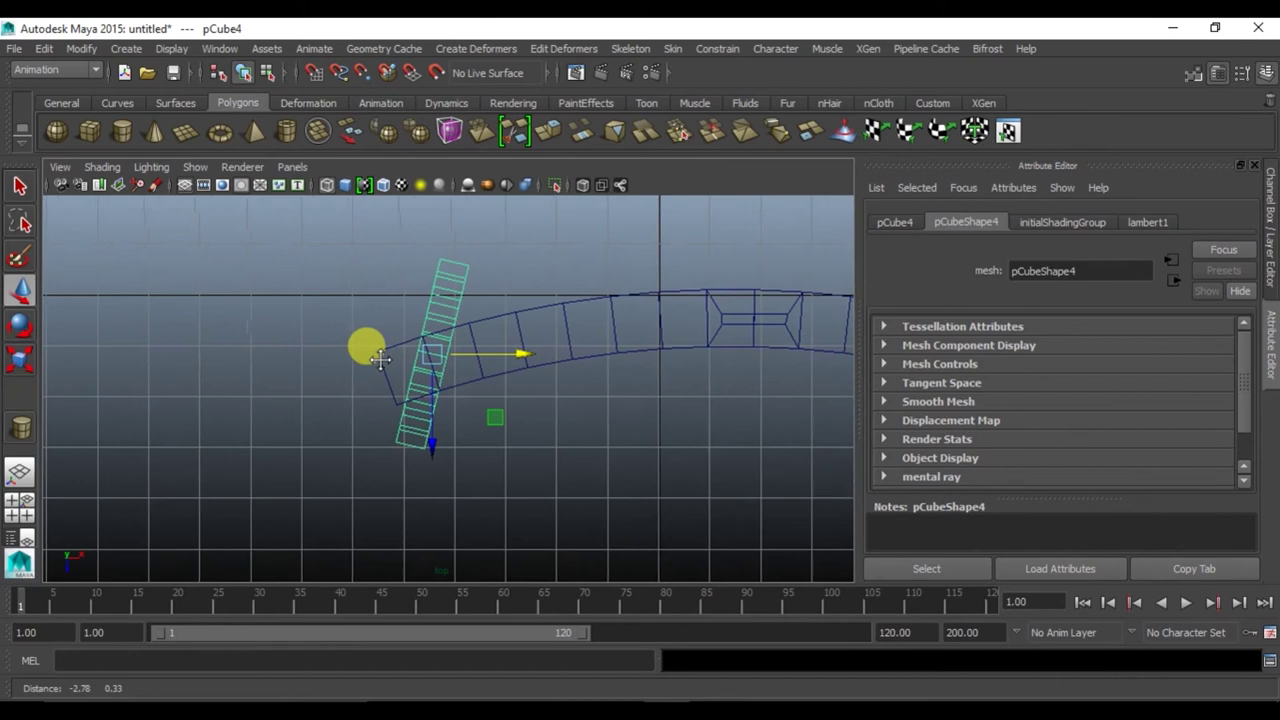
Rotate the foot block about 14° around Y and slide it along X into place
key("e")
left_click_drag(507, 234, 477, 236)
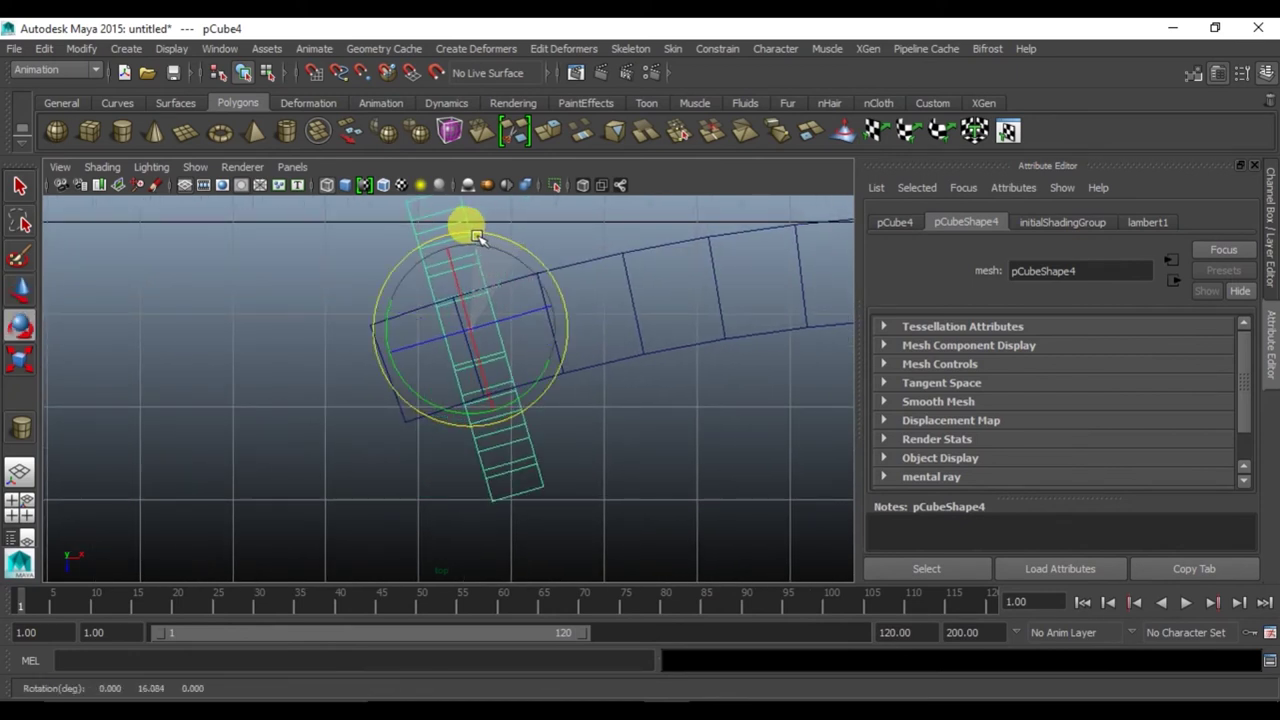
scroll(597, 333, "down", 5)
left_click_drag(597, 343, 517, 373, "alt")
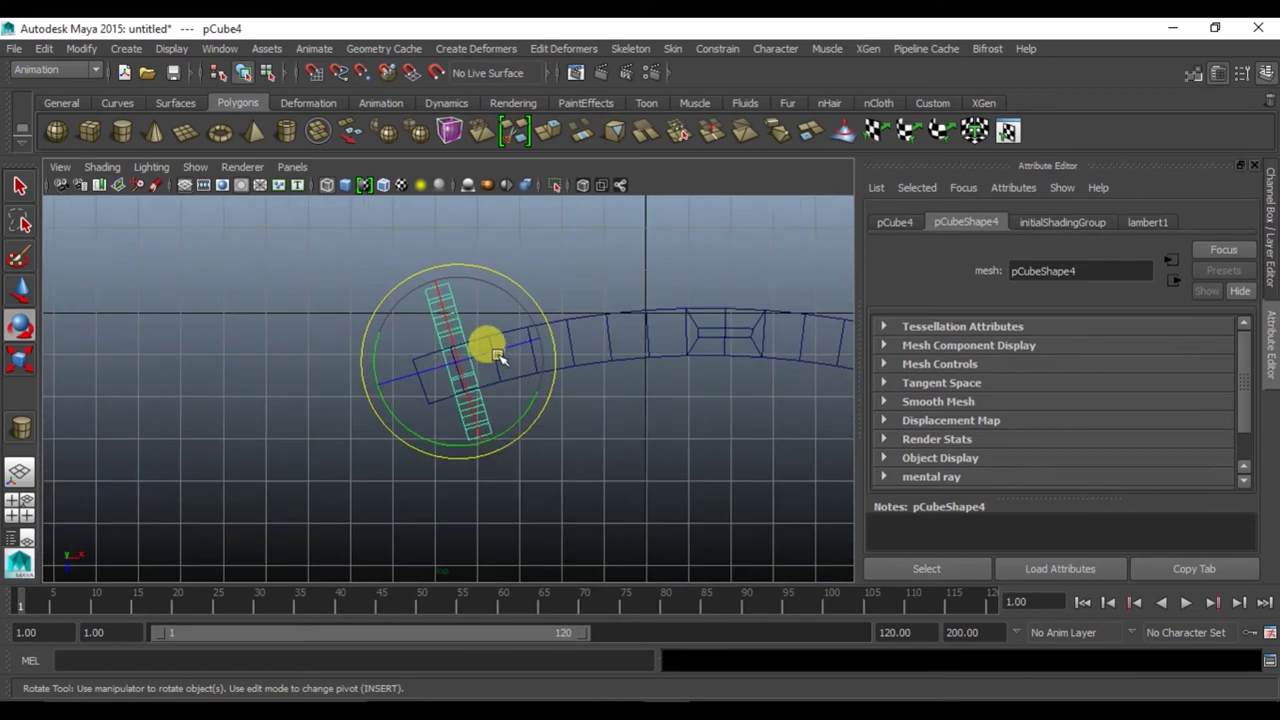
key("w")
left_click_drag(540, 364, 553, 362)
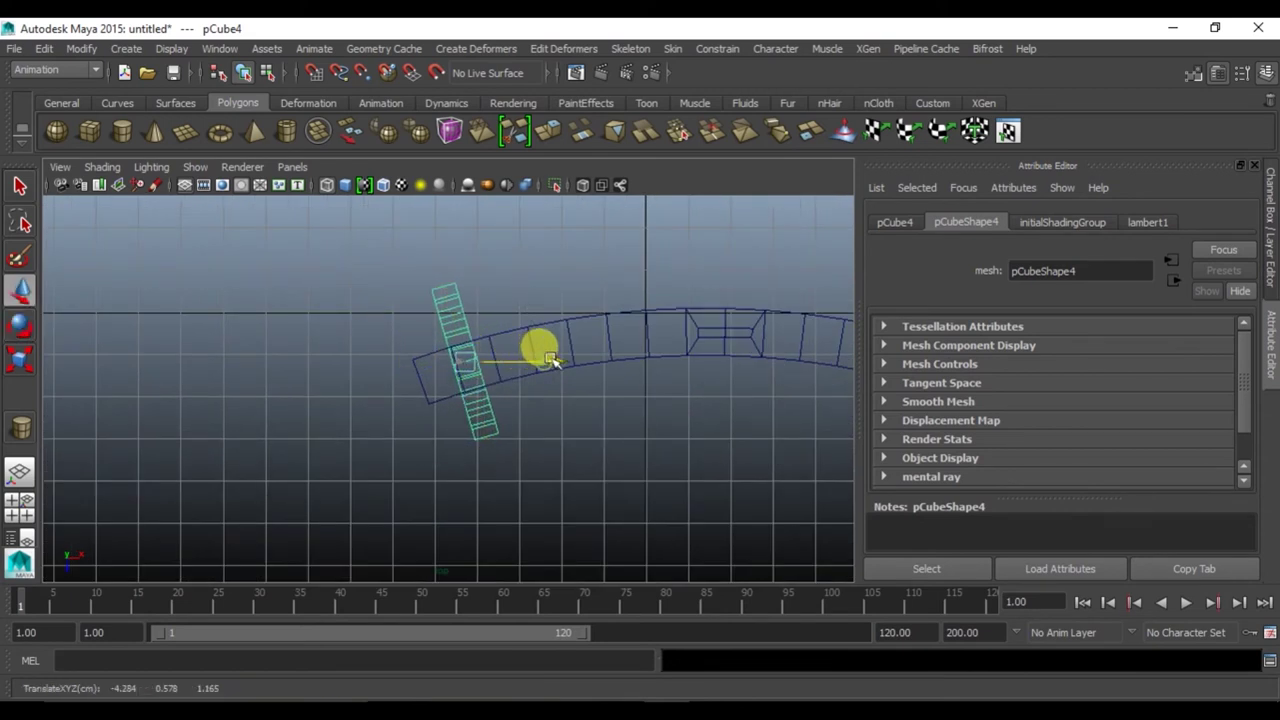
left_click(630, 395)
key("space")
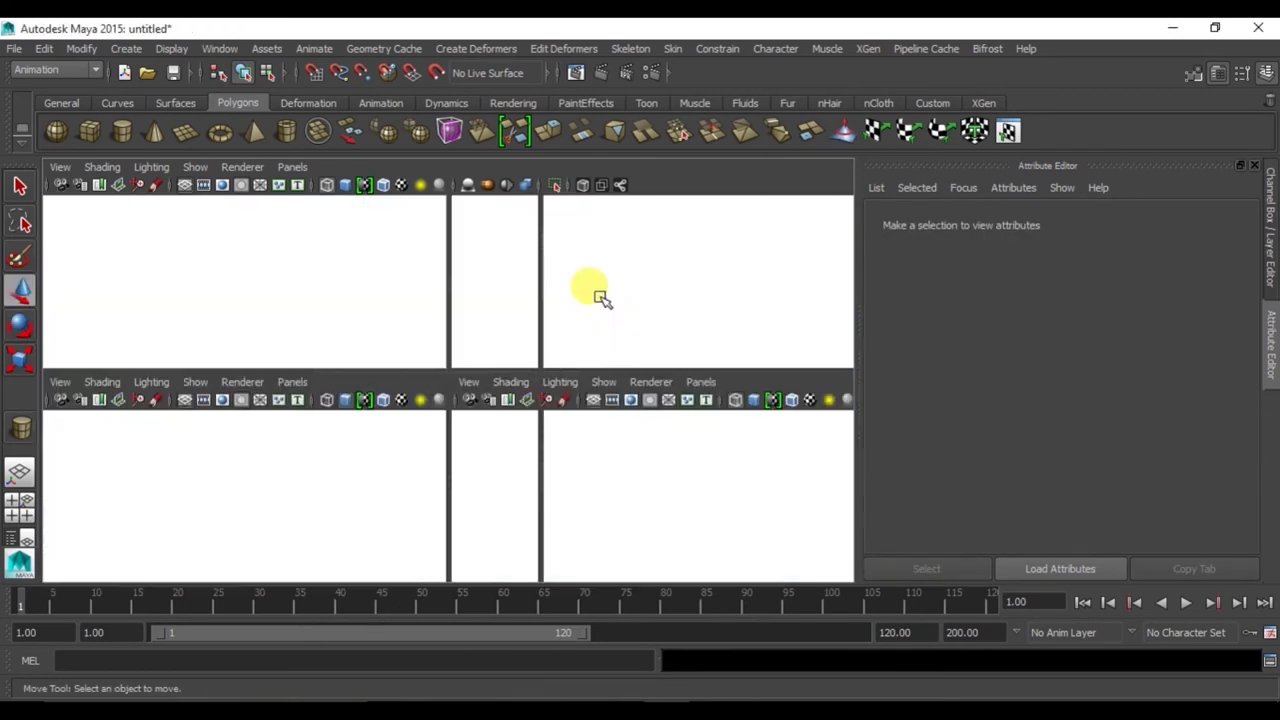
key("space")
mouse_move(558, 348)
left_mouse_down("alt")
mouse_move(429, 317)
mouse_move(409, 366)
mouse_move(586, 371)
mouse_move(323, 363)
mouse_move(260, 394)
mouse_move(351, 417)
mouse_move(345, 426)
mouse_move(363, 417)
mouse_move(118, 308)
mouse_move(750, 460)
left_mouse_up("alt")
Switch the menu set to Polygons and open the Mesh menu
left_click(48, 71)
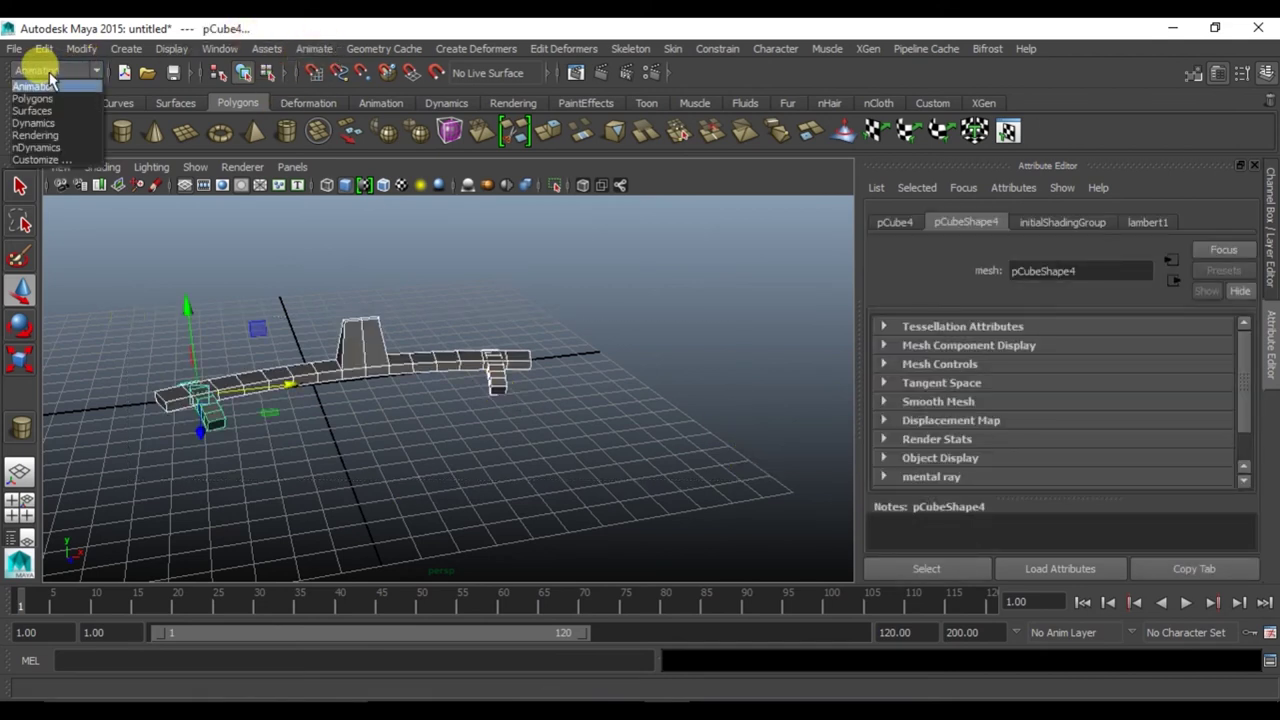
left_click(56, 99)
left_click(348, 48)
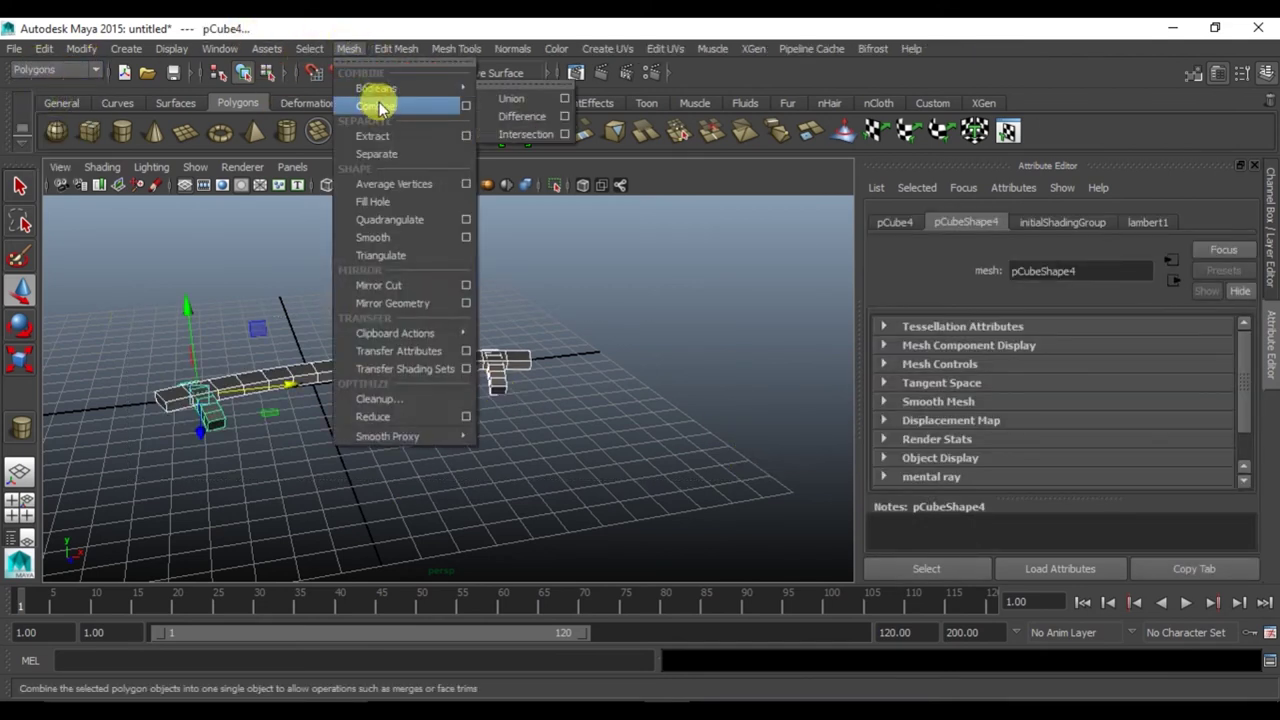
Combine the stand pieces into one mesh, pCube5, leaving Make Live off
left_click(512, 99)
left_click(567, 358)
left_click(305, 360)
left_click(80, 48)
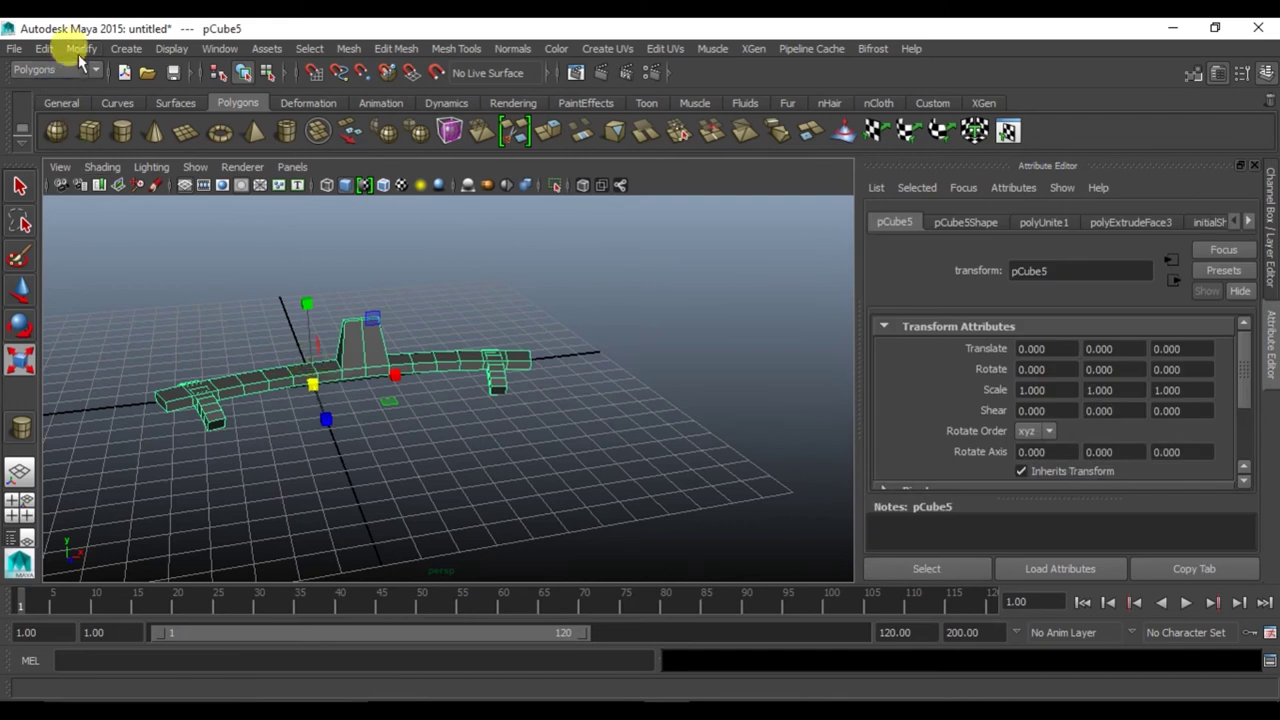
left_click(108, 206)
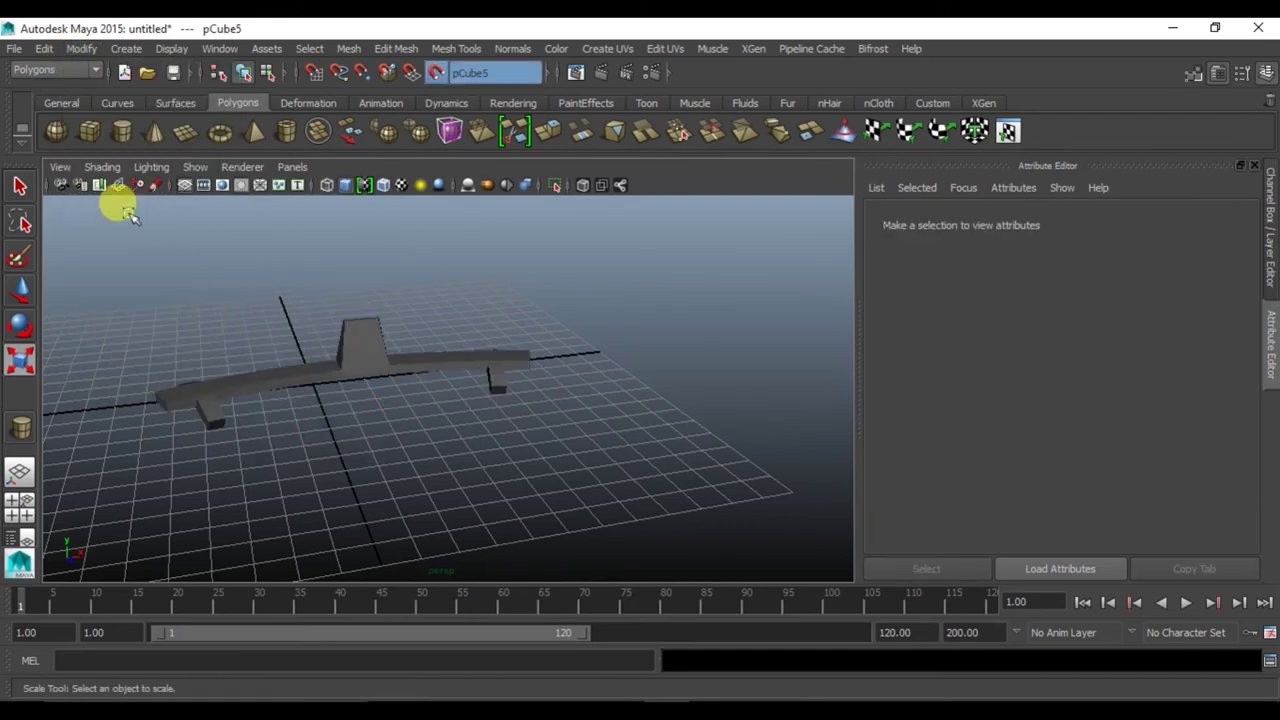
key("ctrl+z")
left_click(80, 48)
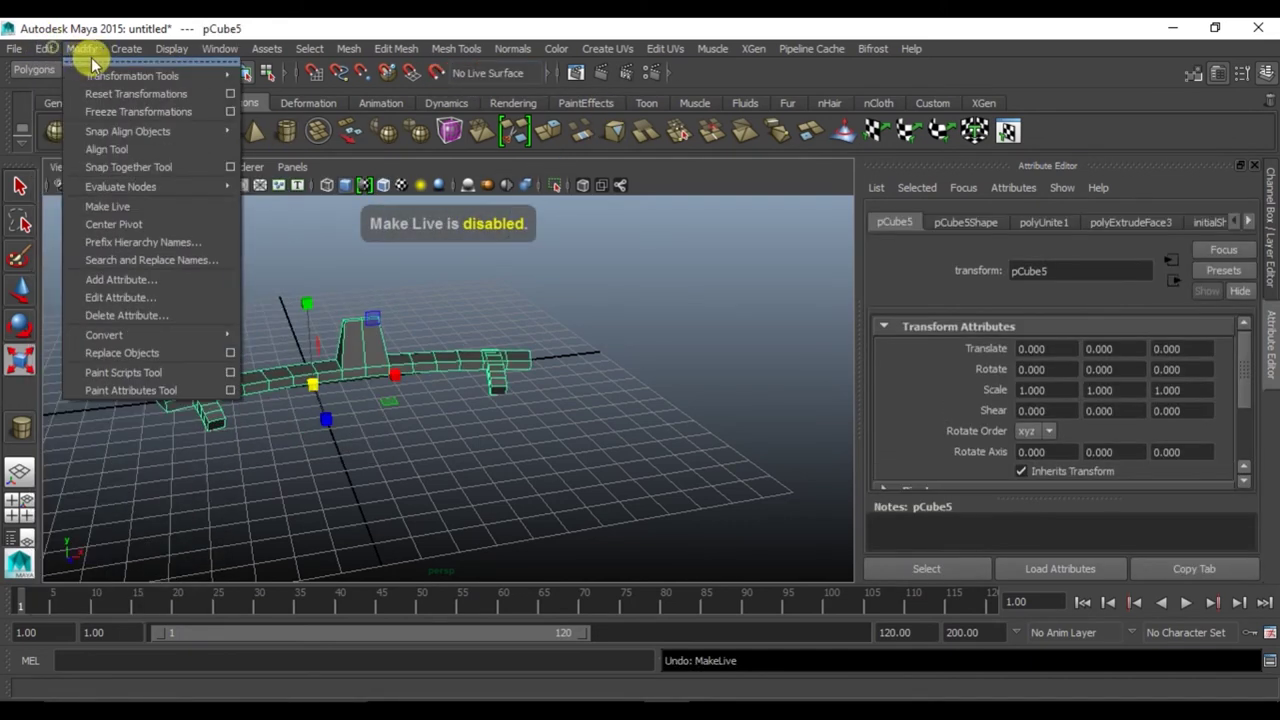
left_click(108, 206)
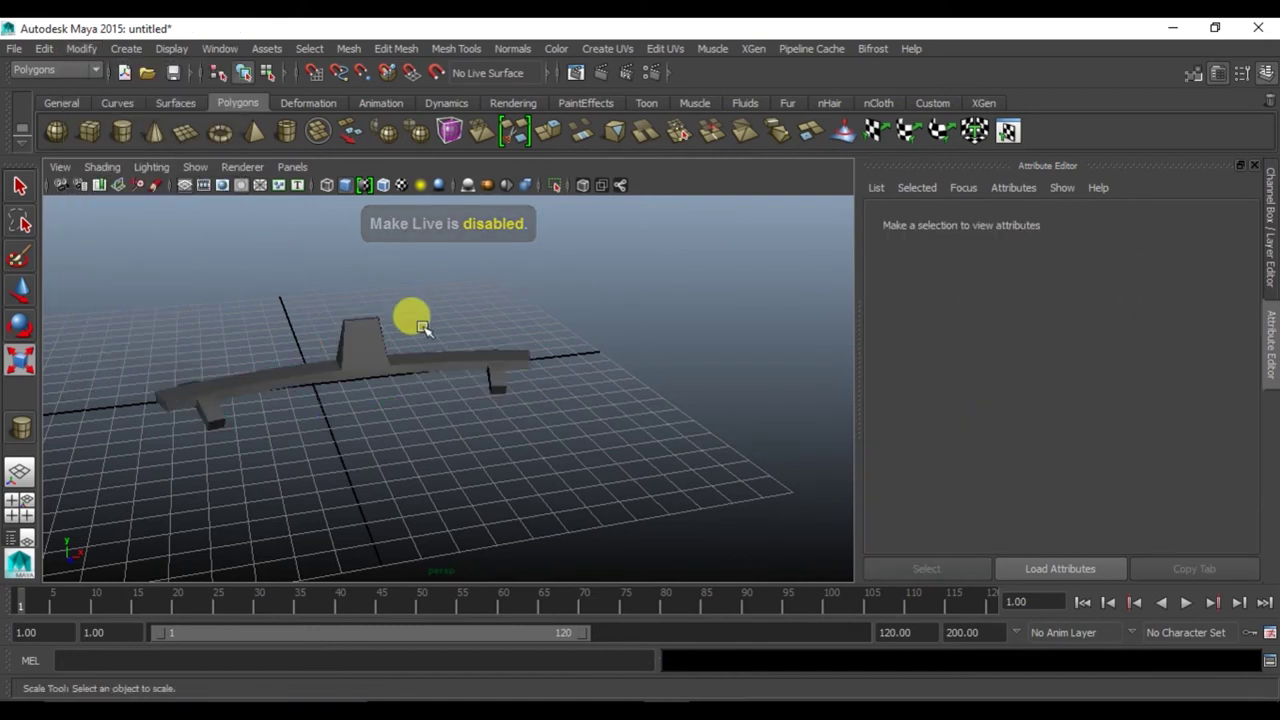
Save the scene over Curve Tv.mb, confirming the overwrite
key("ctrl+shift+s")
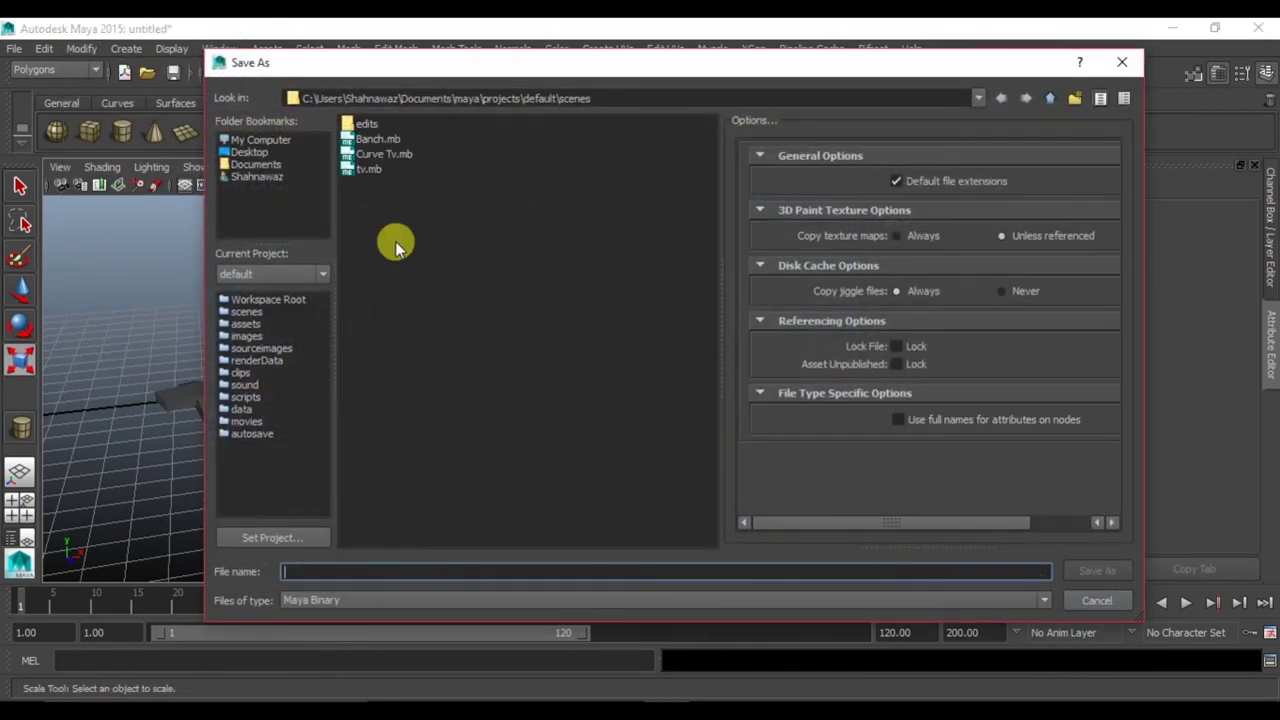
left_click(378, 154)
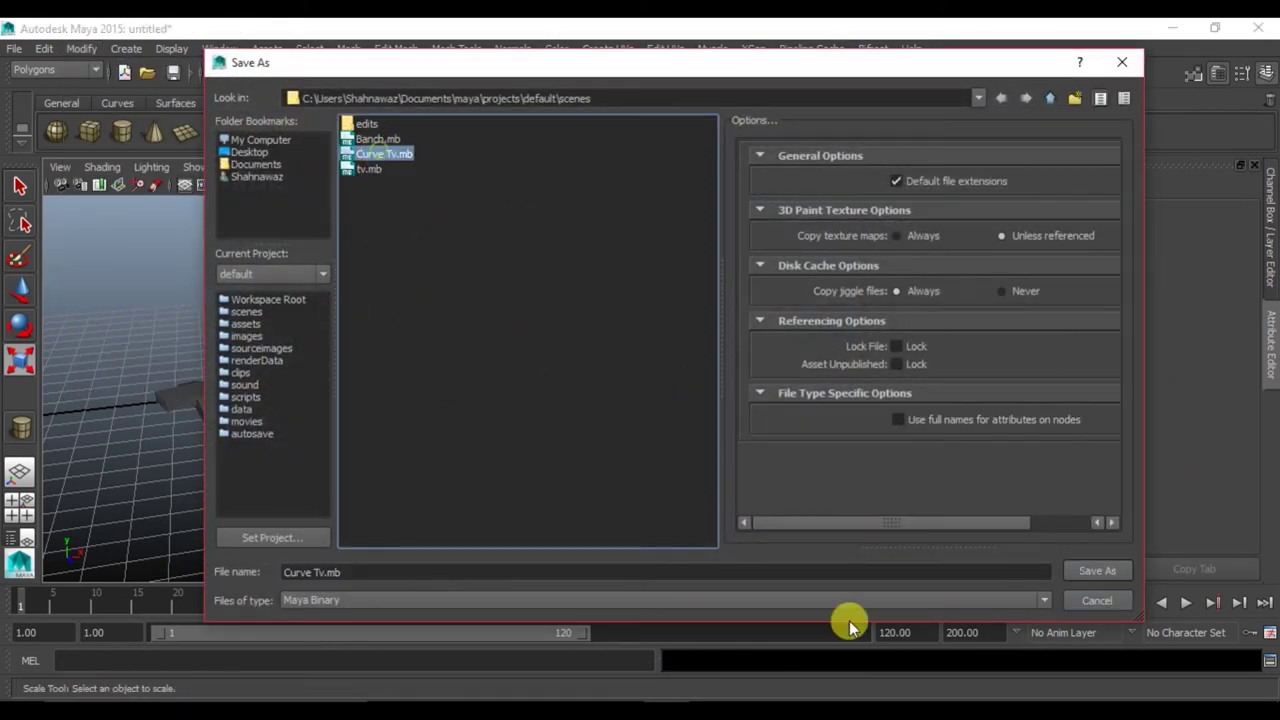
left_click(1098, 572)
left_click(643, 366)
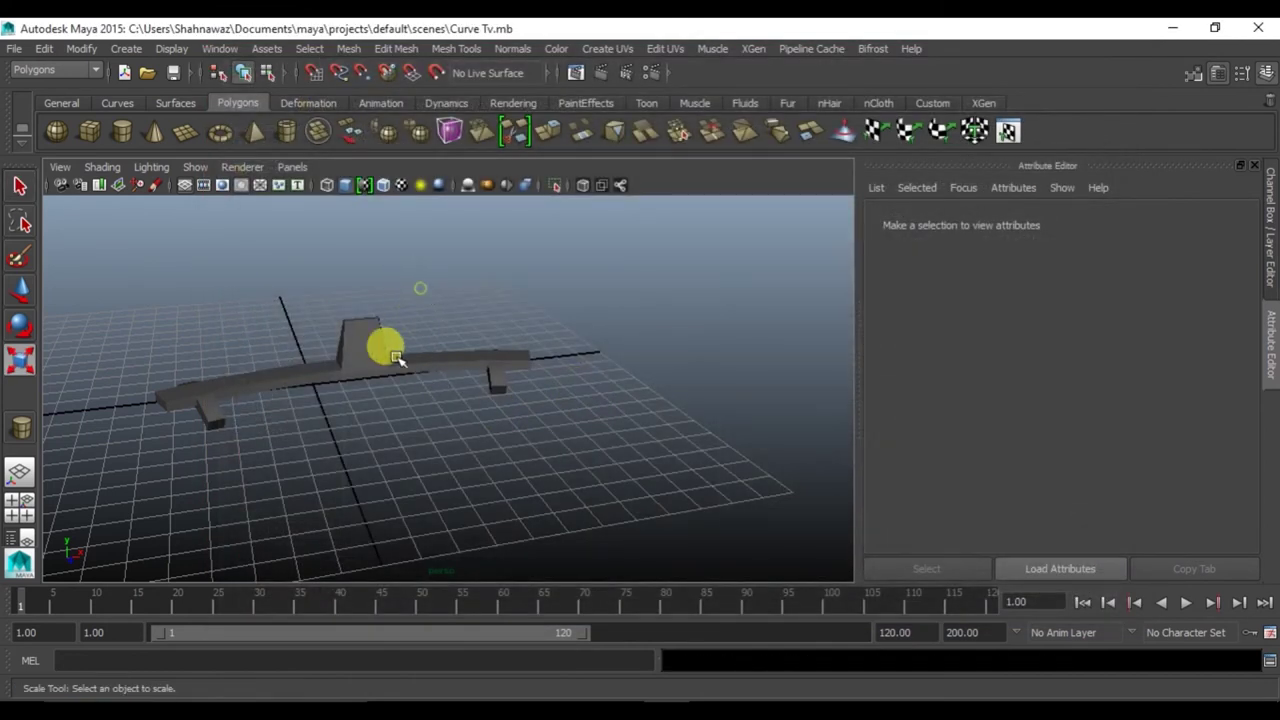
Reselect the stand with the Move tool, deselect it, and show the channel box and layers
left_click(397, 358)
key("w")
left_click(603, 329)
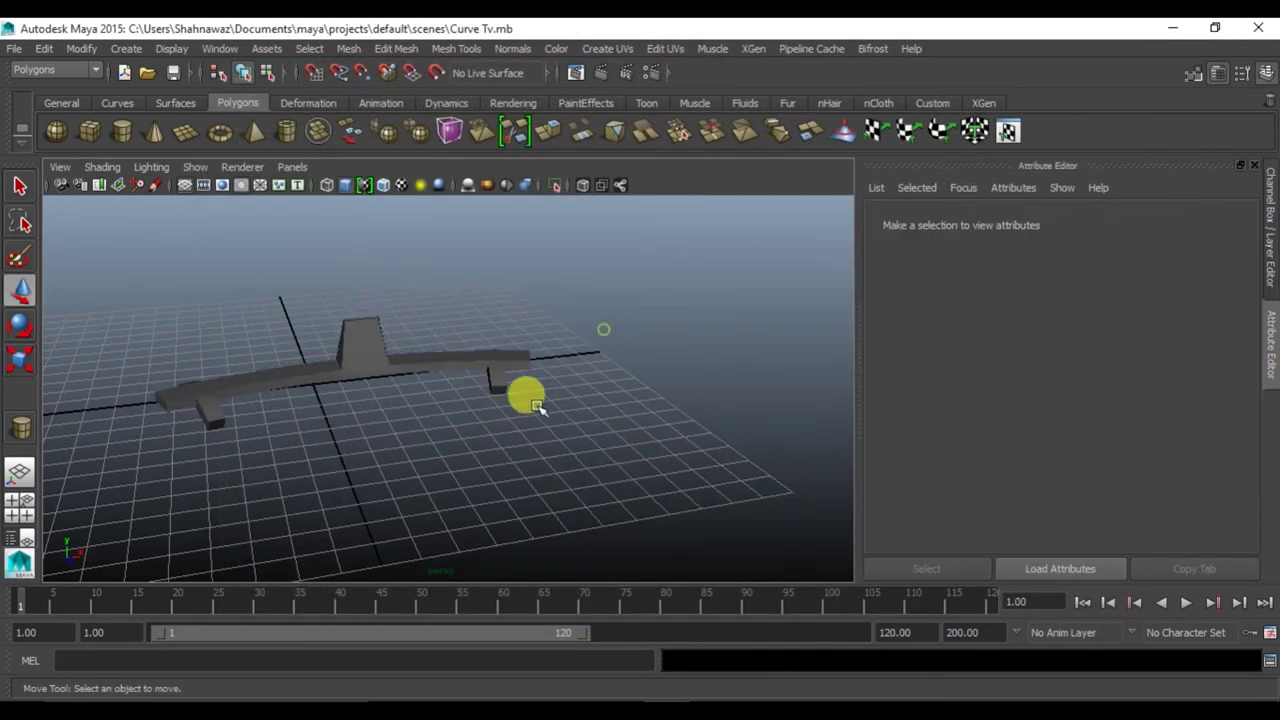
left_click(1268, 250)
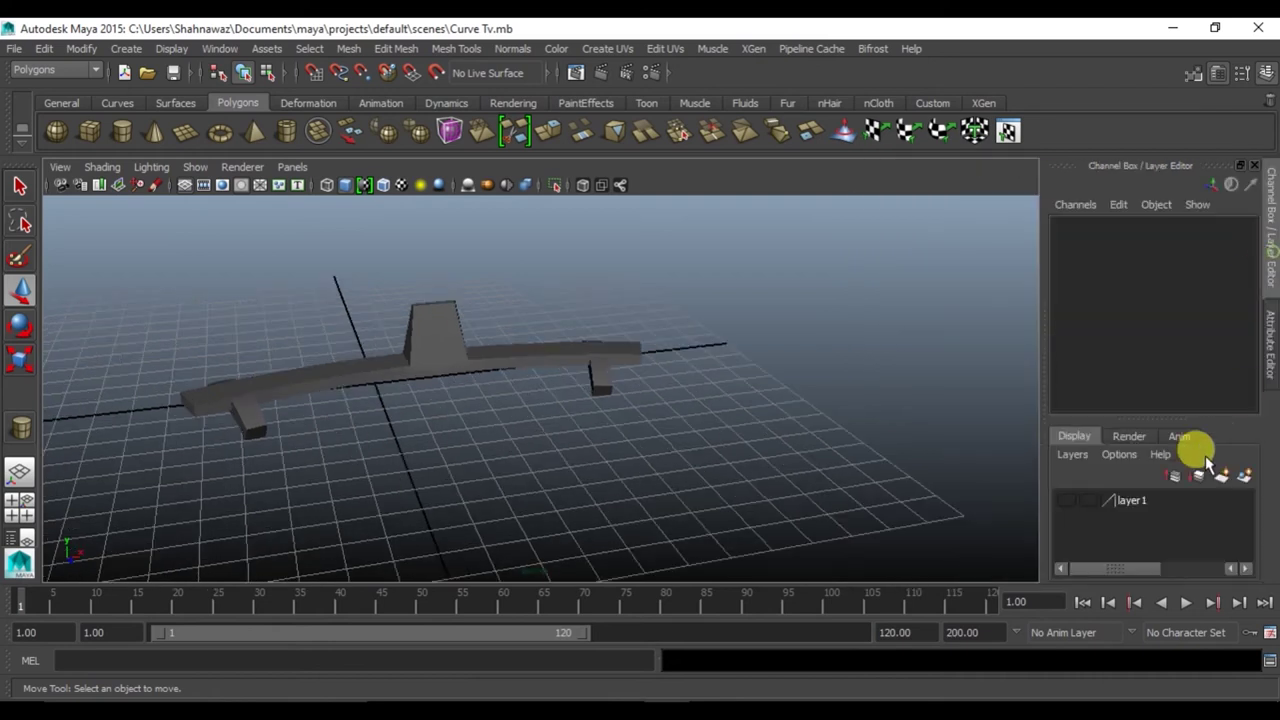
Show layer1 again, then raise the screen panel along Y and push it forward along Z
left_click(1066, 501)
scroll(612, 459, "down", 3)
left_click_drag(608, 457, 508, 389, "alt")
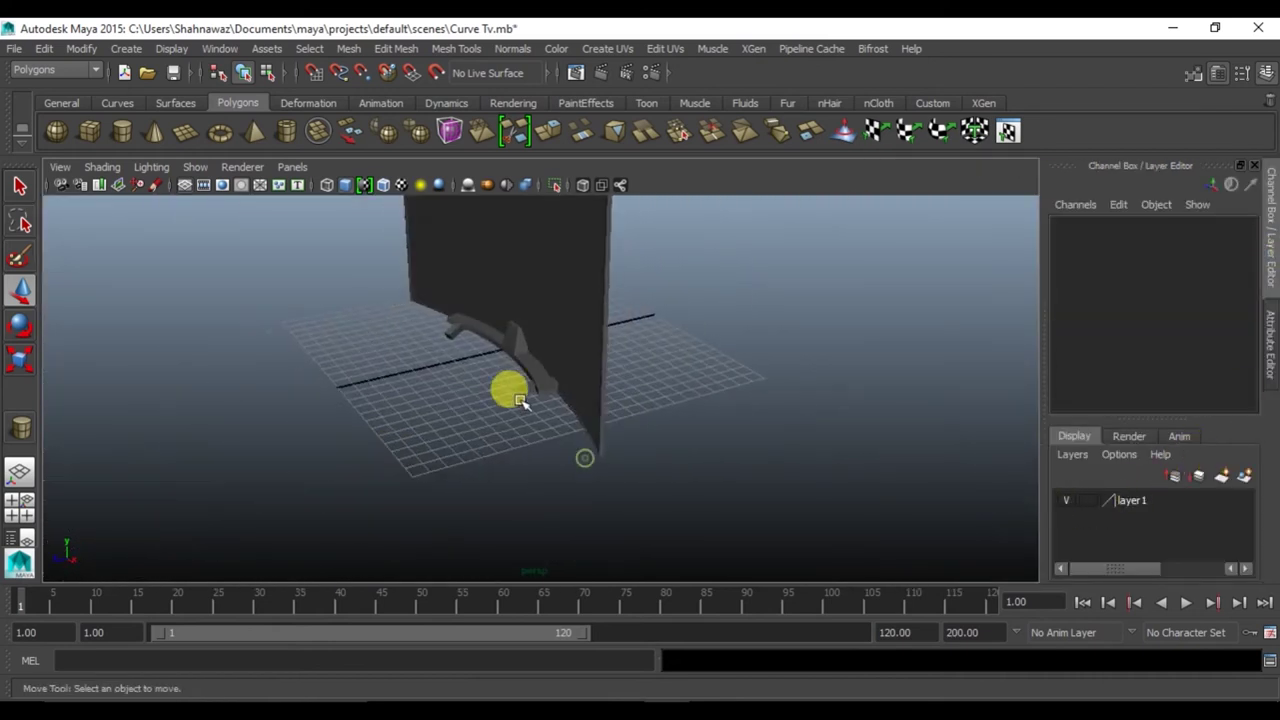
left_click(606, 352)
scroll(560, 466, "up", 5)
scroll(540, 400, "up", 3)
left_click_drag(497, 236, 493, 222)
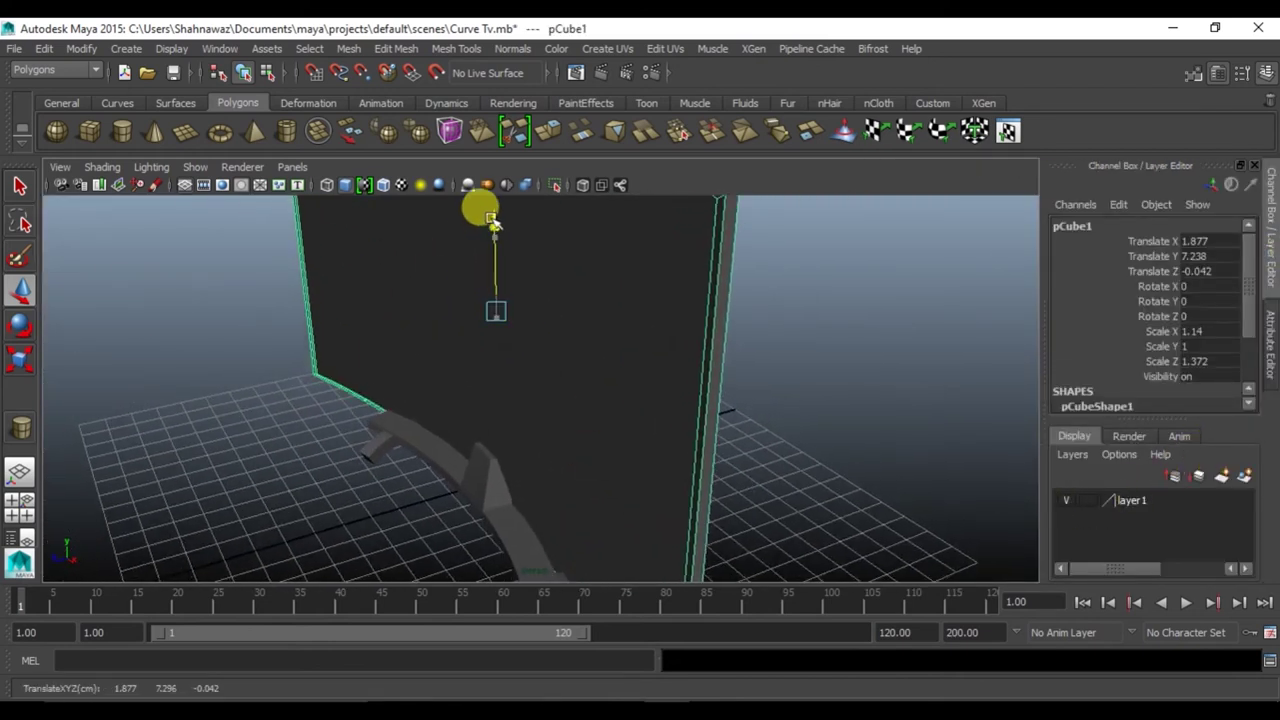
mouse_move(585, 445)
left_mouse_down("alt")
mouse_move(406, 408)
mouse_move(540, 405)
mouse_move(463, 383)
left_mouse_up("alt")
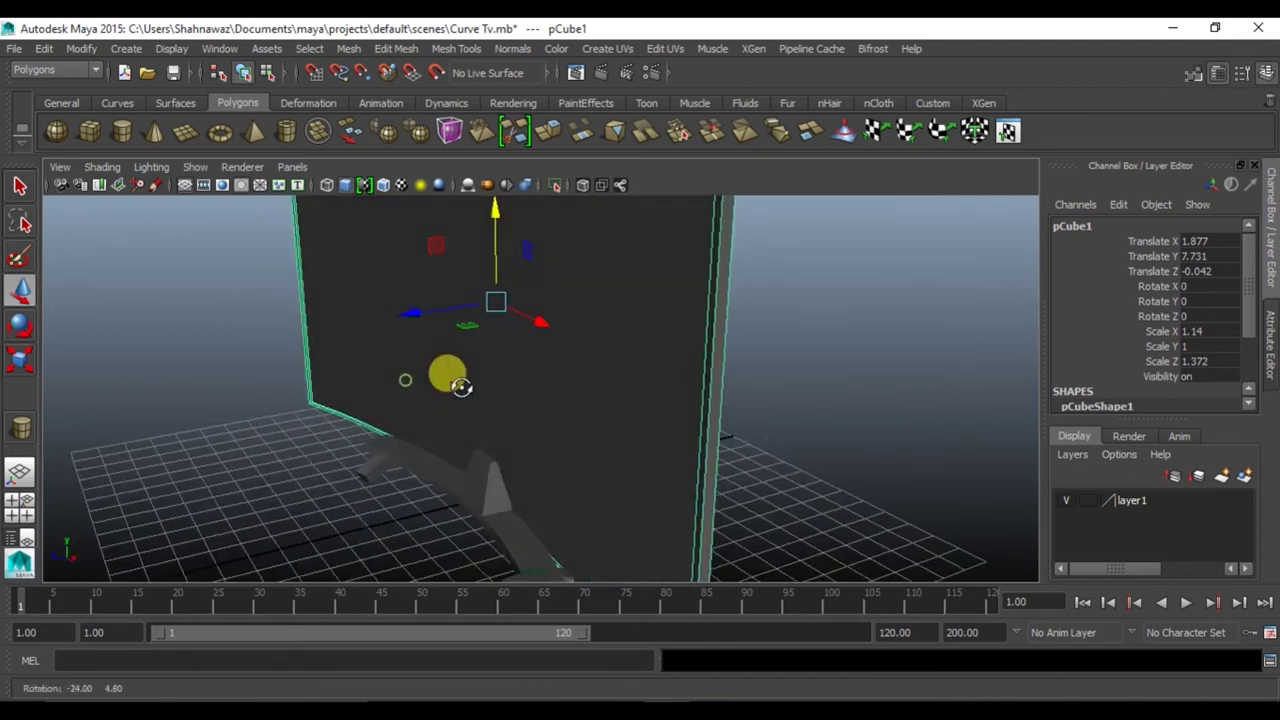
left_click_drag(489, 213, 494, 180)
mouse_move(493, 300)
left_mouse_down("alt")
mouse_move(494, 386)
mouse_move(471, 271)
mouse_move(419, 270)
left_mouse_up("alt")
Move a top edge of the stand left along X, then reselect the whole stand
mouse_move(587, 454)
left_mouse_down("alt")
mouse_move(614, 491)
mouse_move(503, 529)
mouse_move(460, 423)
mouse_move(591, 331)
mouse_move(503, 366)
mouse_move(540, 380)
left_mouse_up("alt")
left_click(505, 428)
key("F10")
left_click(506, 368)
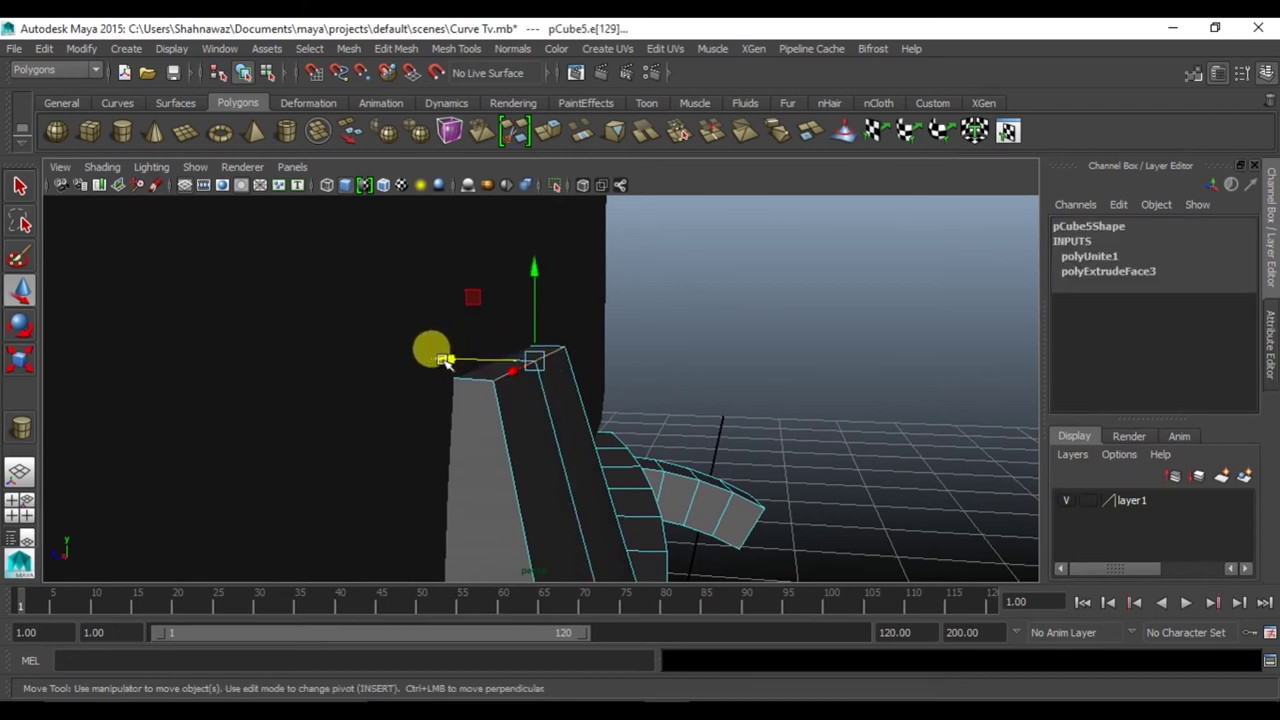
left_click_drag(447, 362, 408, 370)
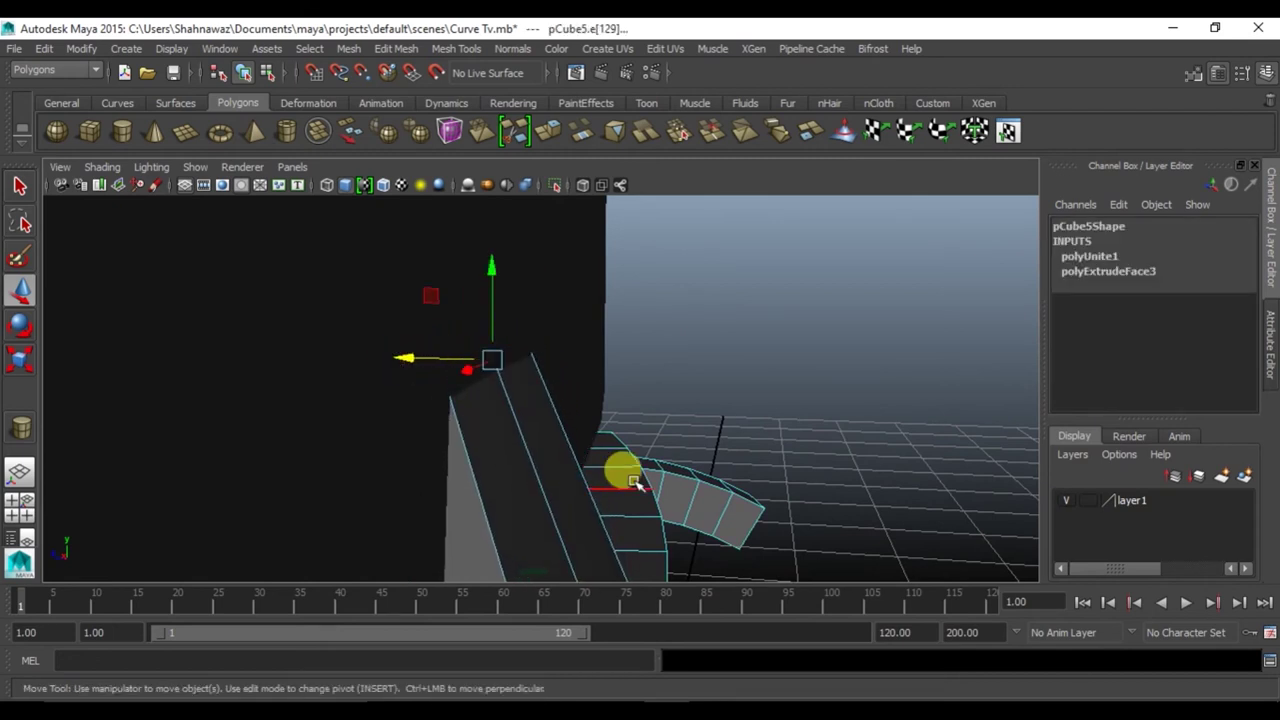
left_click(686, 388)
right_click_drag(505, 480, 716, 344)
mouse_move(455, 440)
left_mouse_down("alt")
mouse_move(646, 408)
mouse_move(580, 466)
mouse_move(497, 500)
mouse_move(358, 510)
mouse_move(457, 486)
mouse_move(414, 434)
mouse_move(394, 434)
left_mouse_up("alt")
left_click(358, 512)
Lift the screen panel slightly along Y, to translate 1.877, 9.117, 0.653
left_click_drag(490, 328, 474, 318)
key("ctrl+z")
left_click(557, 347)
left_click_drag(506, 286, 541, 314, "alt")
mouse_move(543, 375)
left_mouse_down("alt")
mouse_move(623, 491)
mouse_move(534, 380)
mouse_move(549, 429)
mouse_move(736, 440)
mouse_move(603, 414)
left_mouse_up("alt")
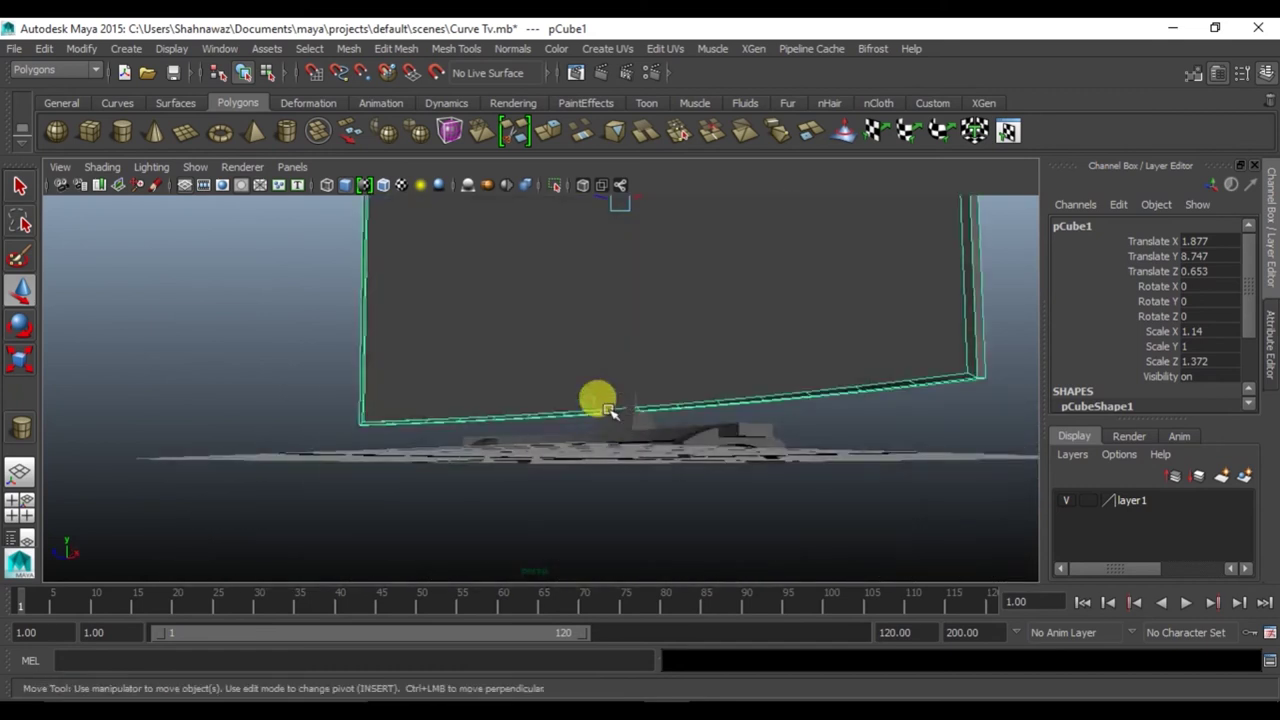
mouse_move(190, 193)
left_mouse_down("alt")
mouse_move(708, 331)
mouse_move(623, 474)
mouse_move(666, 380)
mouse_move(670, 412)
mouse_move(629, 391)
left_mouse_up("alt")
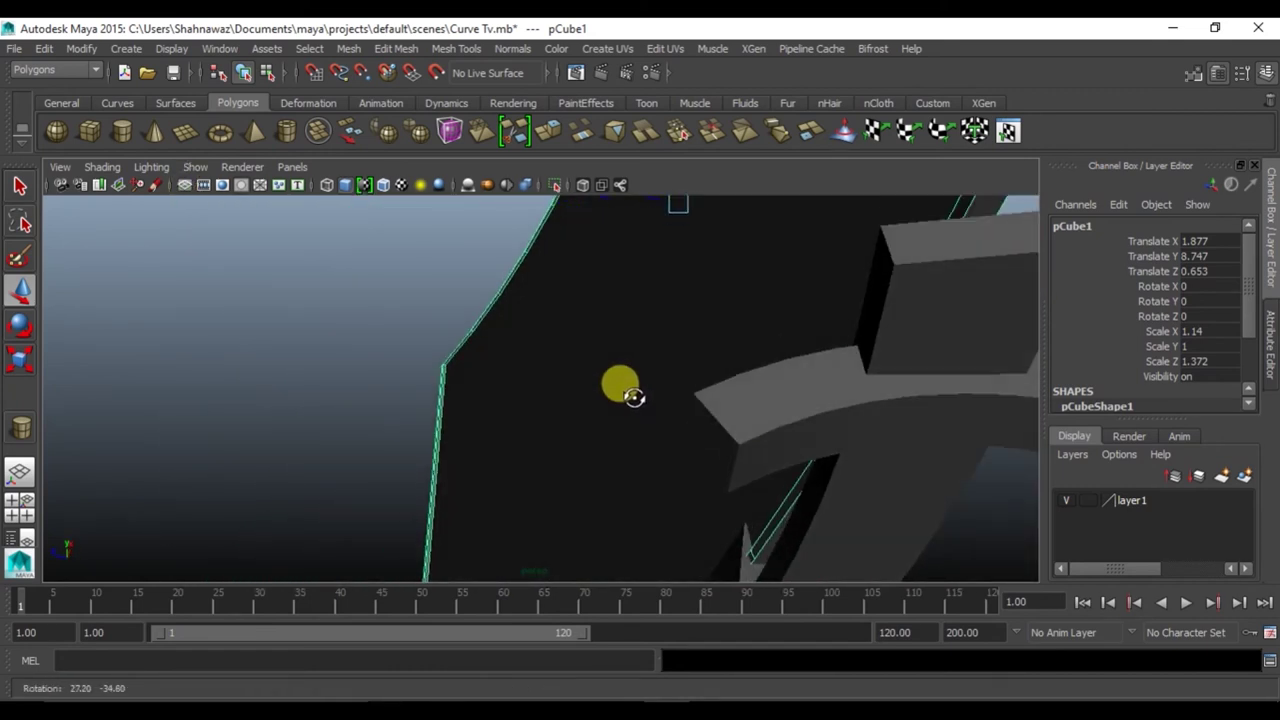
mouse_move(740, 320)
middle_mouse_down("alt")
mouse_move(735, 390)
mouse_move(786, 371)
middle_mouse_up("alt")
mouse_move(786, 371)
left_mouse_down("alt")
mouse_move(751, 383)
mouse_move(737, 366)
mouse_move(748, 393)
left_mouse_up("alt")
middle_click_drag(748, 393, 772, 343, "alt")
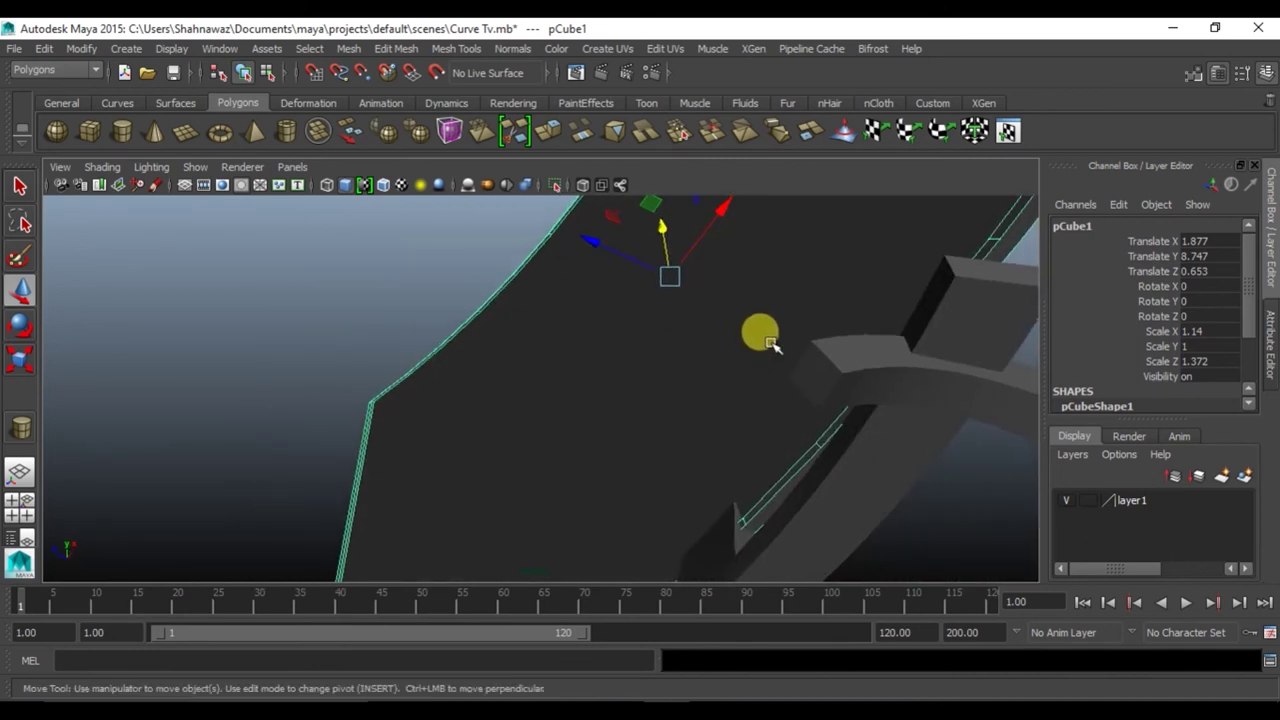
left_click_drag(657, 228, 658, 221)
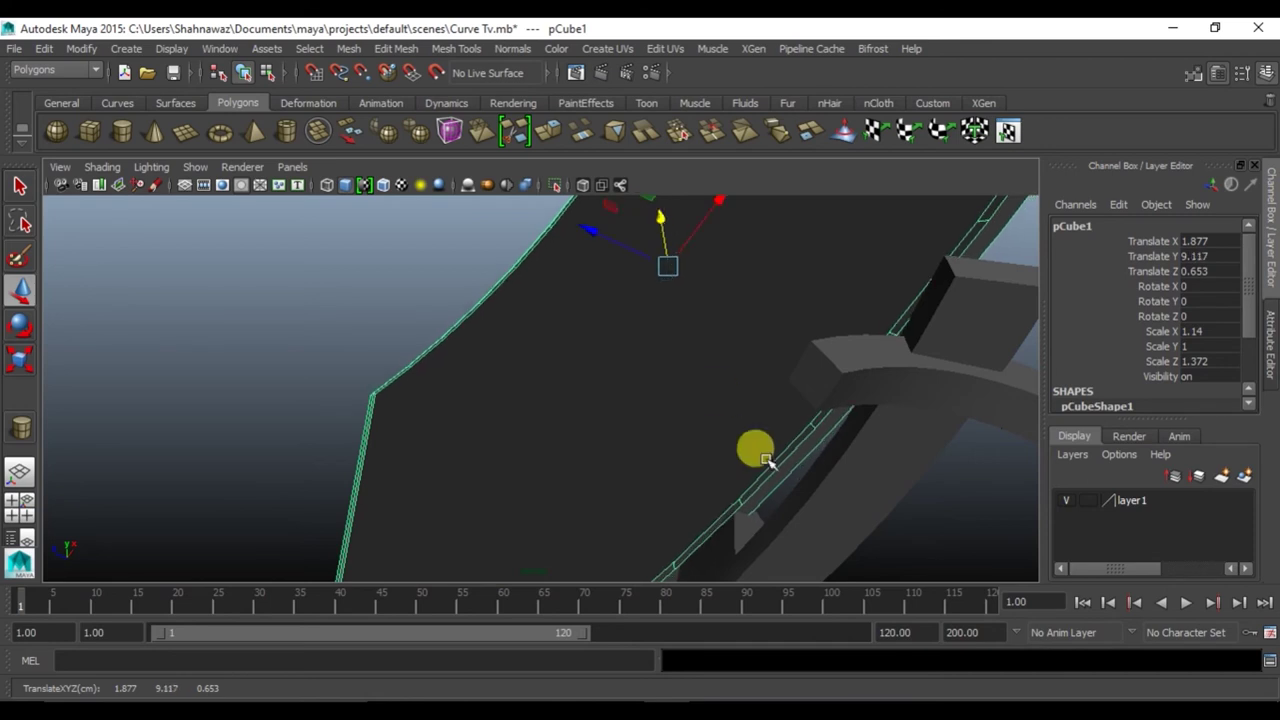
Check the mounted screen from a close side view and save the scene
mouse_move(590, 385)
left_mouse_down("alt")
mouse_move(729, 549)
mouse_move(774, 506)
mouse_move(694, 537)
mouse_move(750, 470)
mouse_move(789, 466)
mouse_move(757, 531)
mouse_move(651, 463)
mouse_move(848, 433)
mouse_move(714, 423)
mouse_move(571, 480)
mouse_move(491, 354)
left_mouse_up("alt")
left_click(750, 470)
left_click(200, 185)
left_click(557, 449)
right_click_drag(491, 354, 557, 420, "alt")
mouse_move(557, 420)
left_mouse_down("alt")
mouse_move(448, 490)
mouse_move(503, 495)
mouse_move(490, 498)
left_mouse_up("alt")
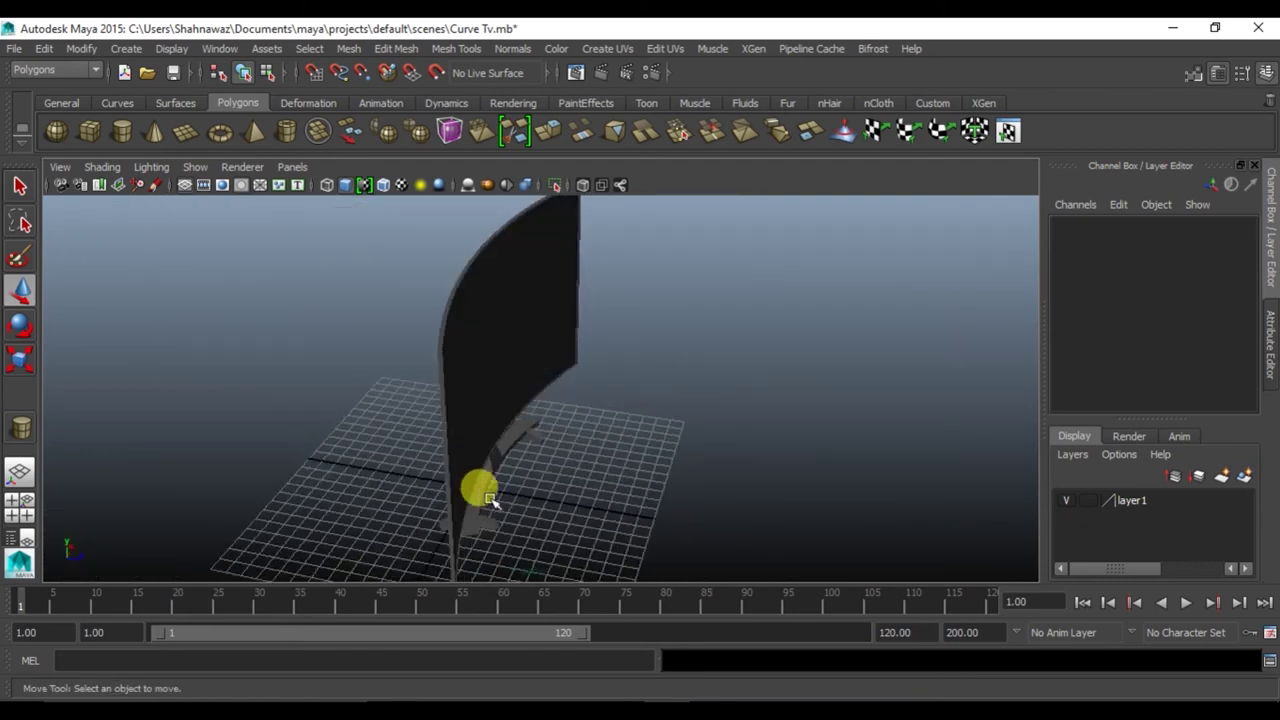
key("ctrl+s")
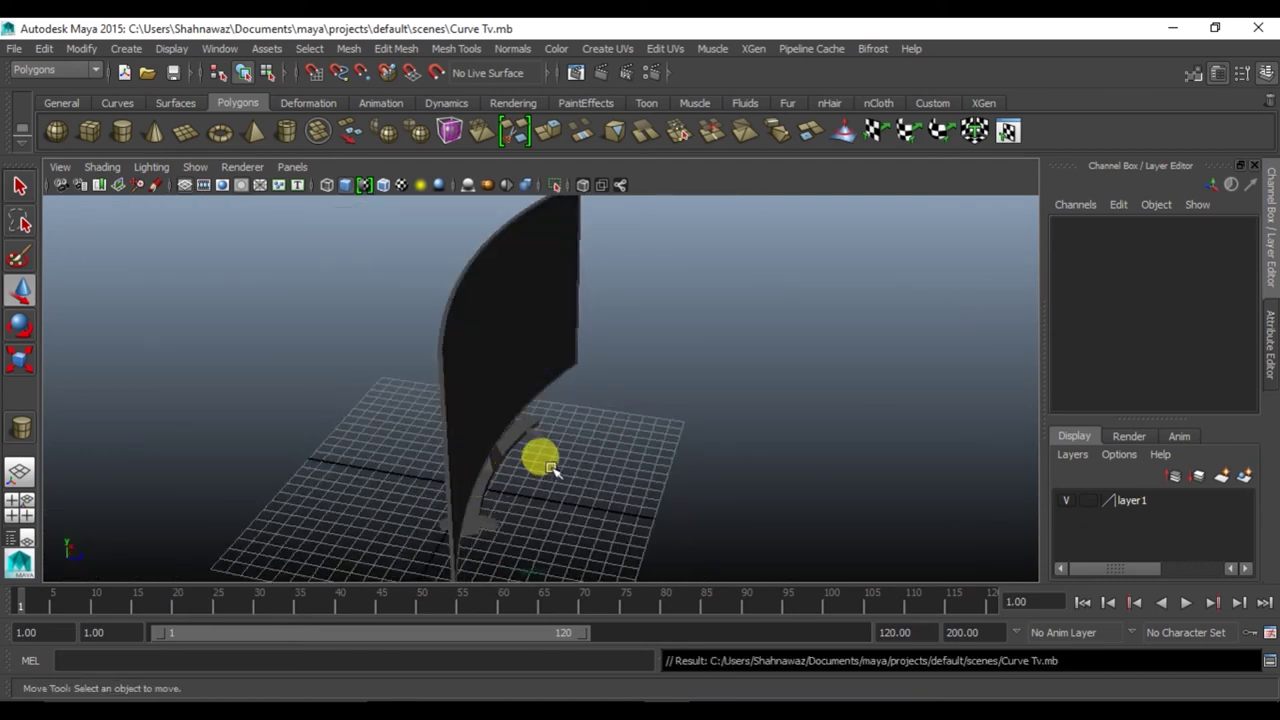
Select the screen panel from the front and switch to face selection
mouse_move(540, 395)
left_mouse_down("alt")
mouse_move(429, 374)
mouse_move(410, 316)
left_mouse_up("alt")
left_click(477, 346)
right_click_drag(405, 312, 426, 334)
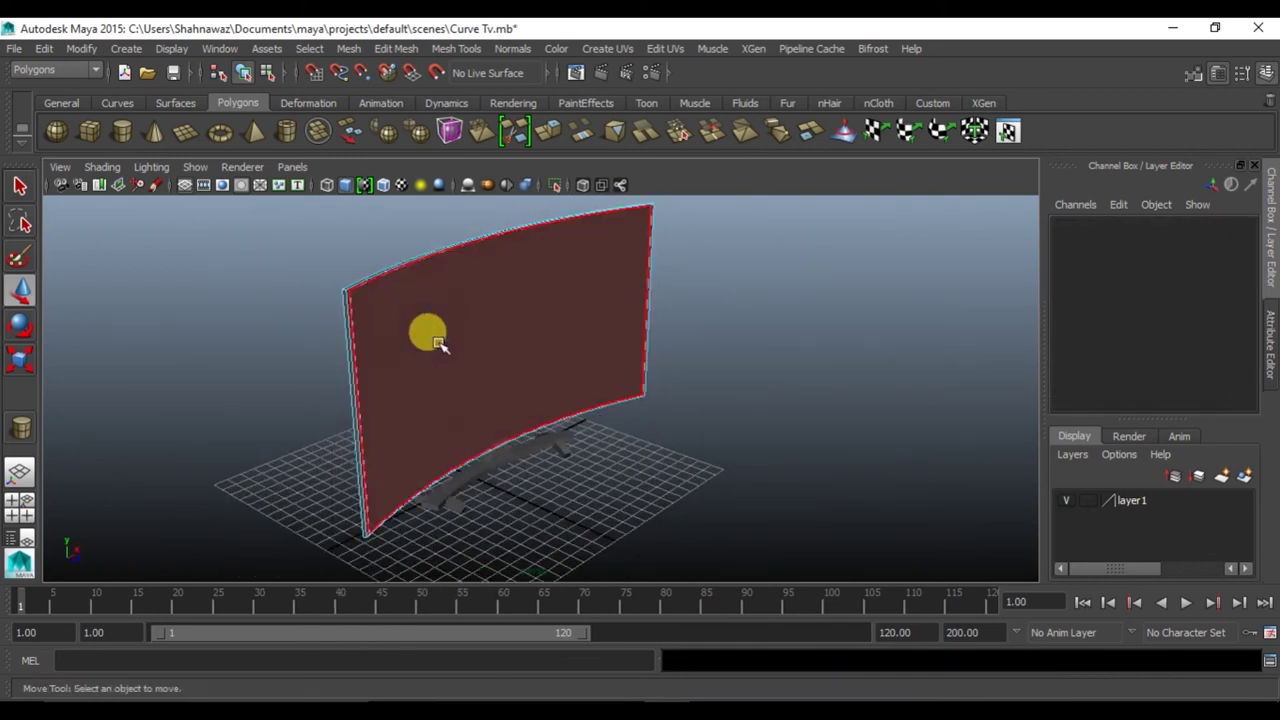
Planar-map the screen's front face along the Z axis with Bounding box fitting
left_click(561, 342)
left_click(608, 48)
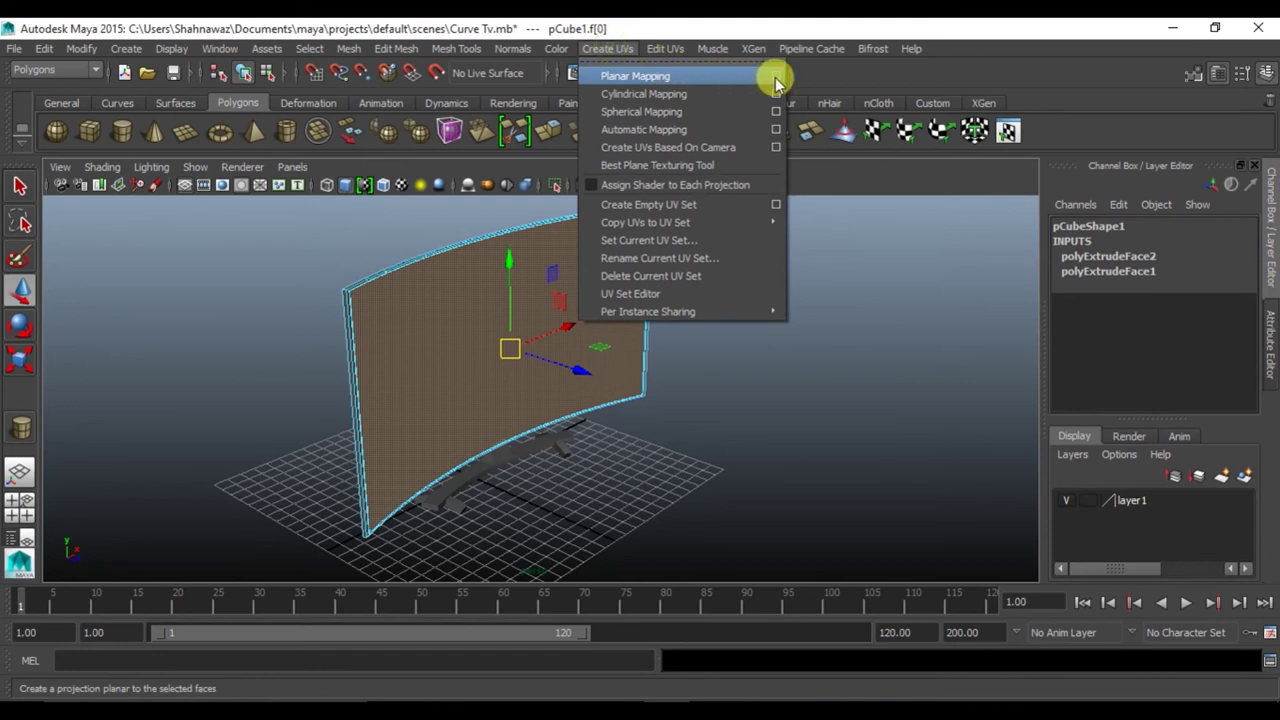
left_click(775, 77)
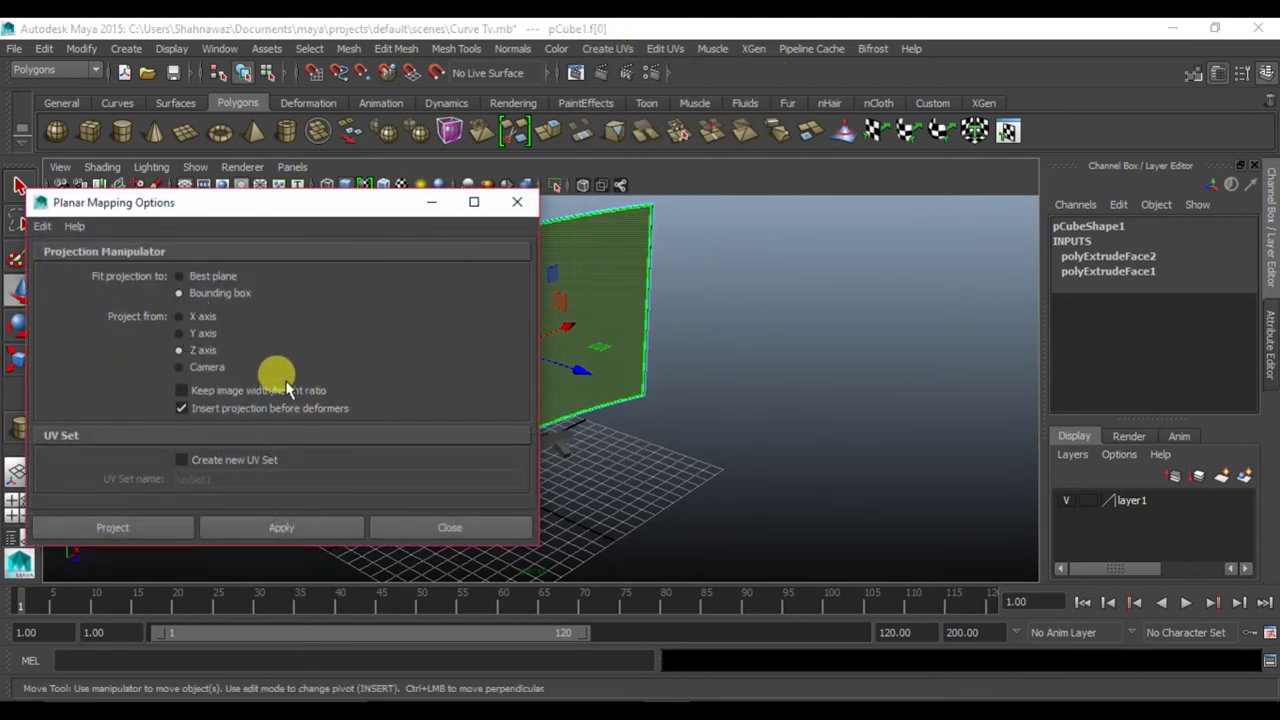
left_click_drag(240, 213, 686, 208)
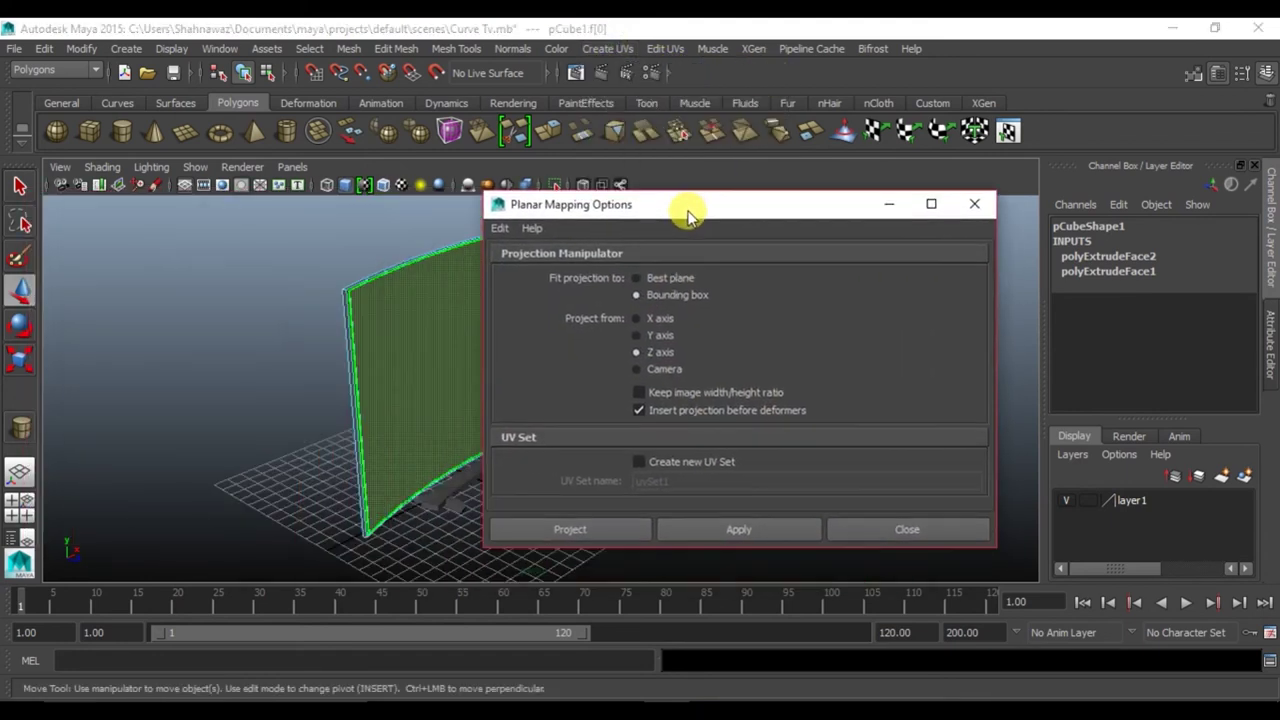
left_click(605, 535)
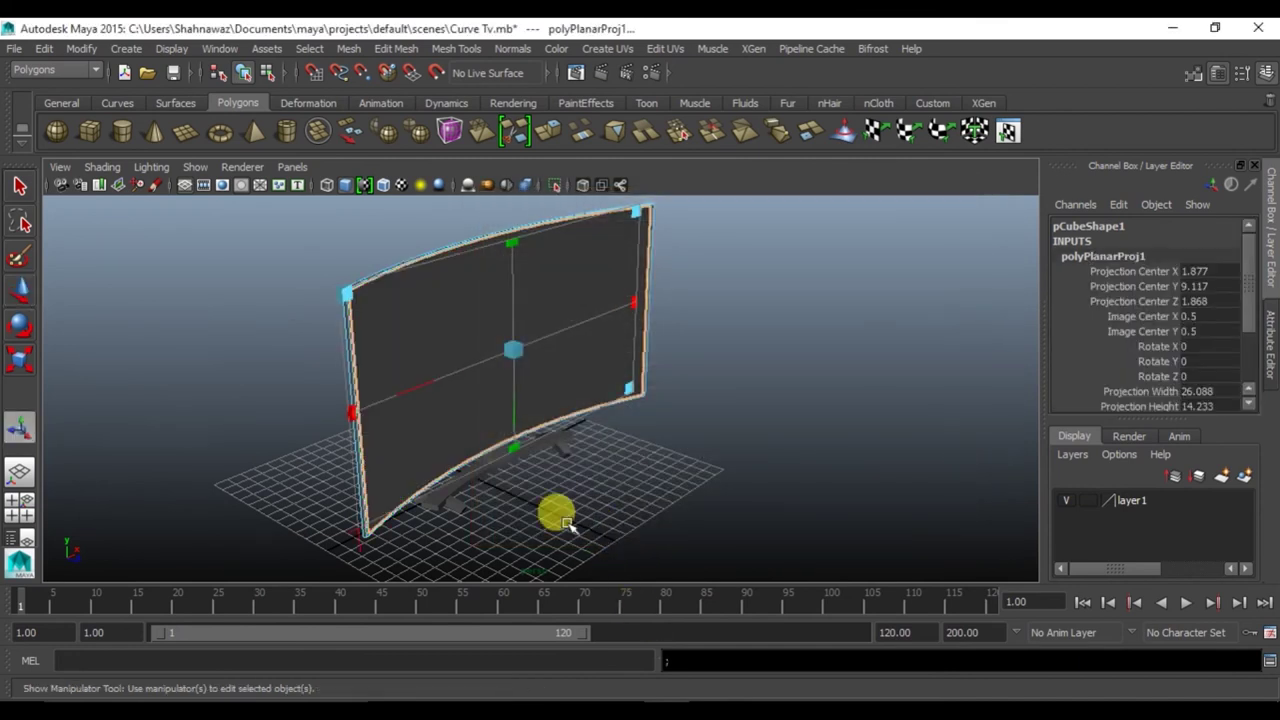
mouse_move(457, 263)
left_mouse_down("alt")
mouse_move(320, 343)
mouse_move(723, 180)
left_mouse_up("alt")
left_click(178, 48)
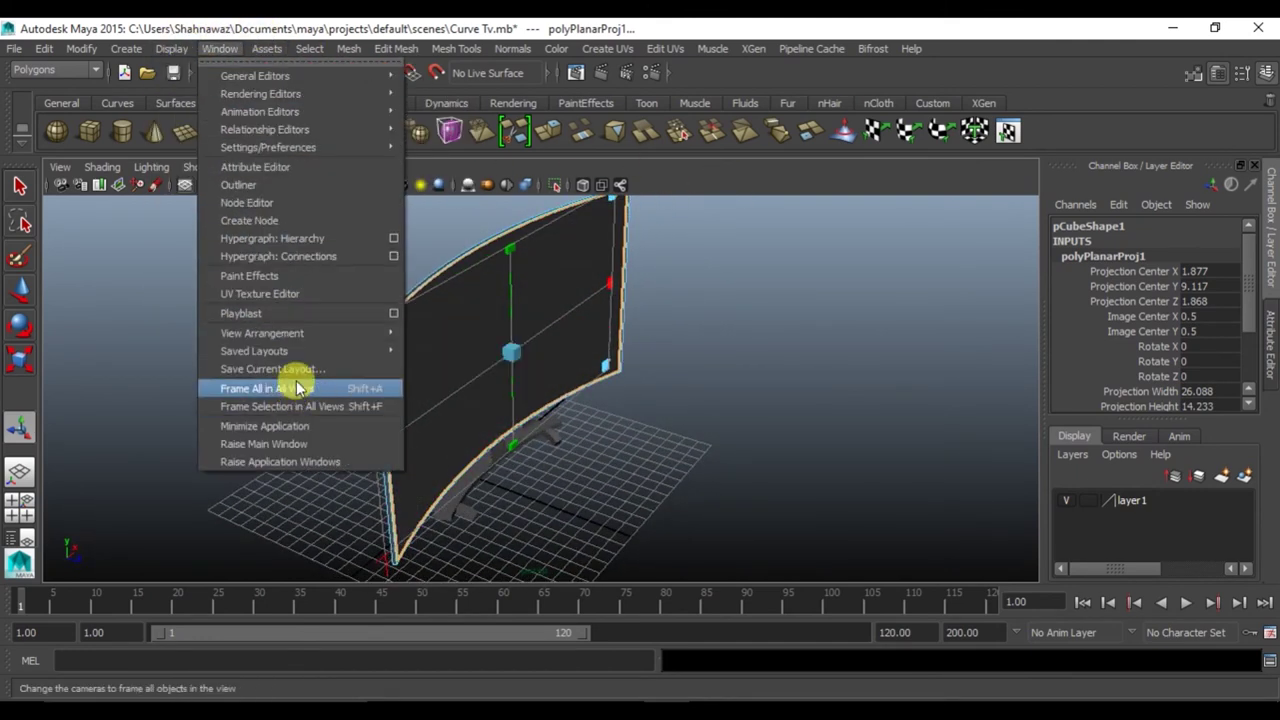
In the UV Texture Editor, shift the projection centre and unfold the screen's UV shell
left_click(292, 293)
left_click_drag(933, 345, 710, 390)
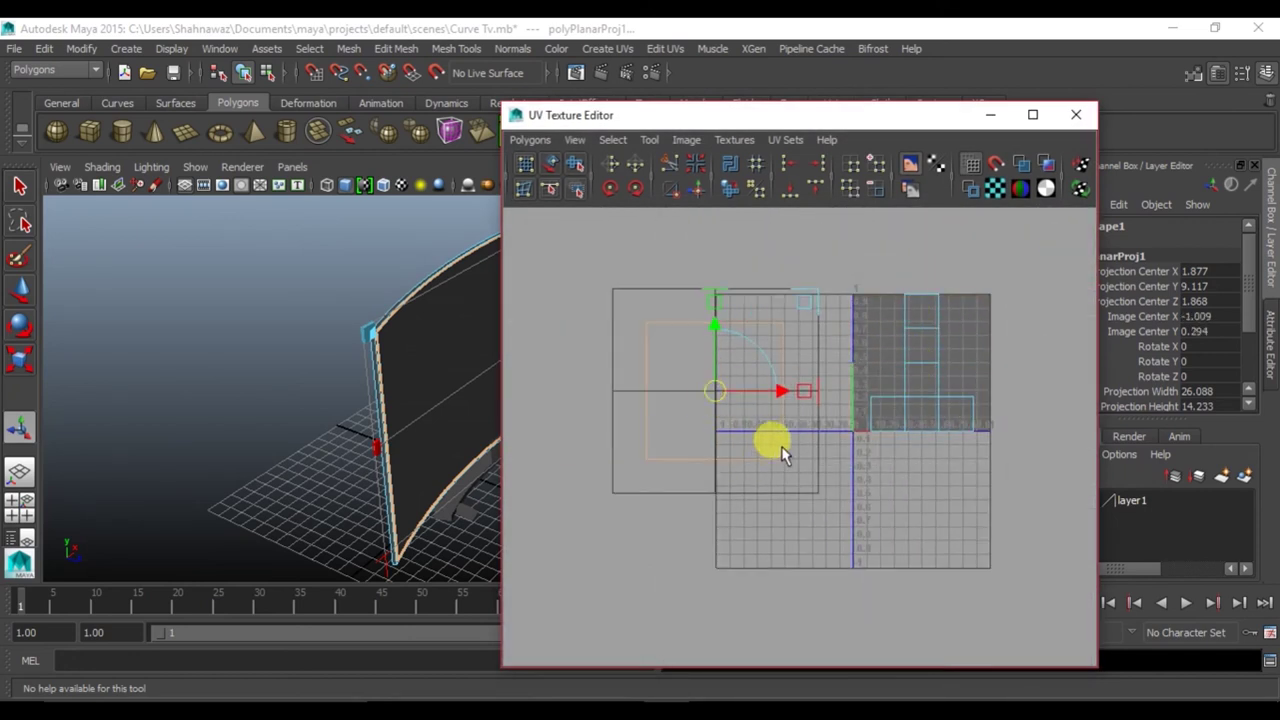
left_click(745, 450)
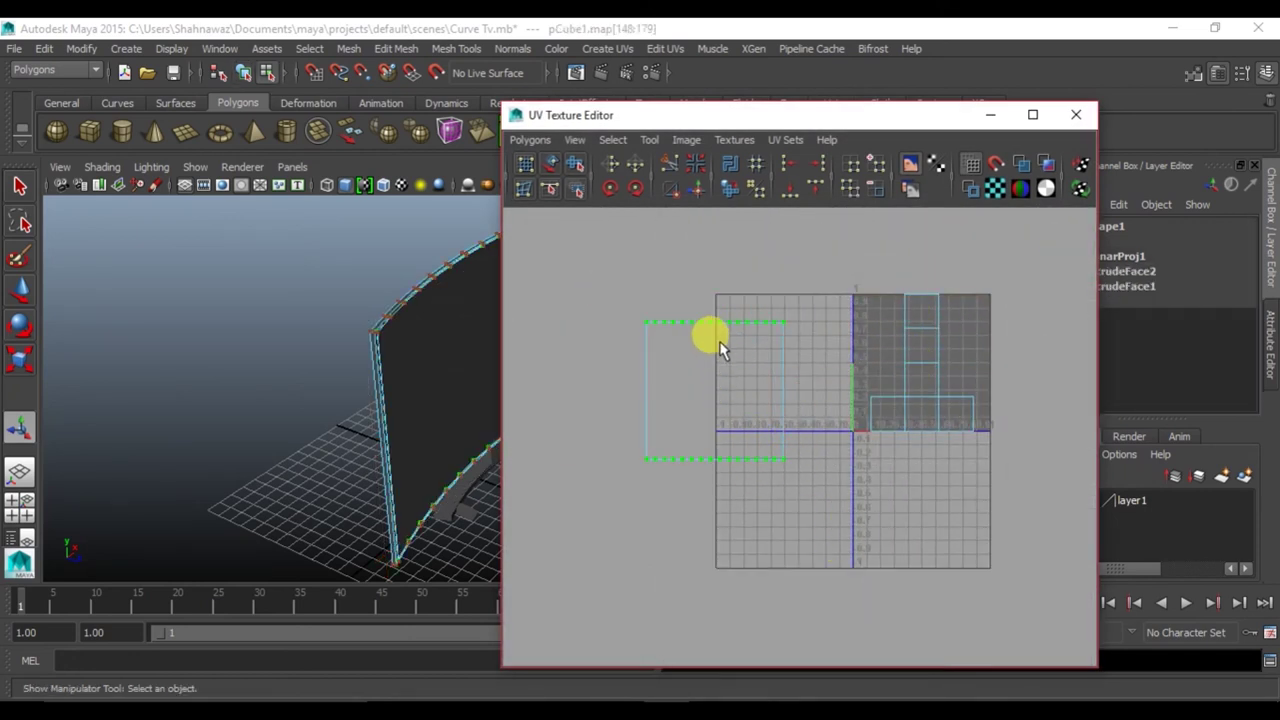
right_click_drag(720, 345, 714, 292, "shift")
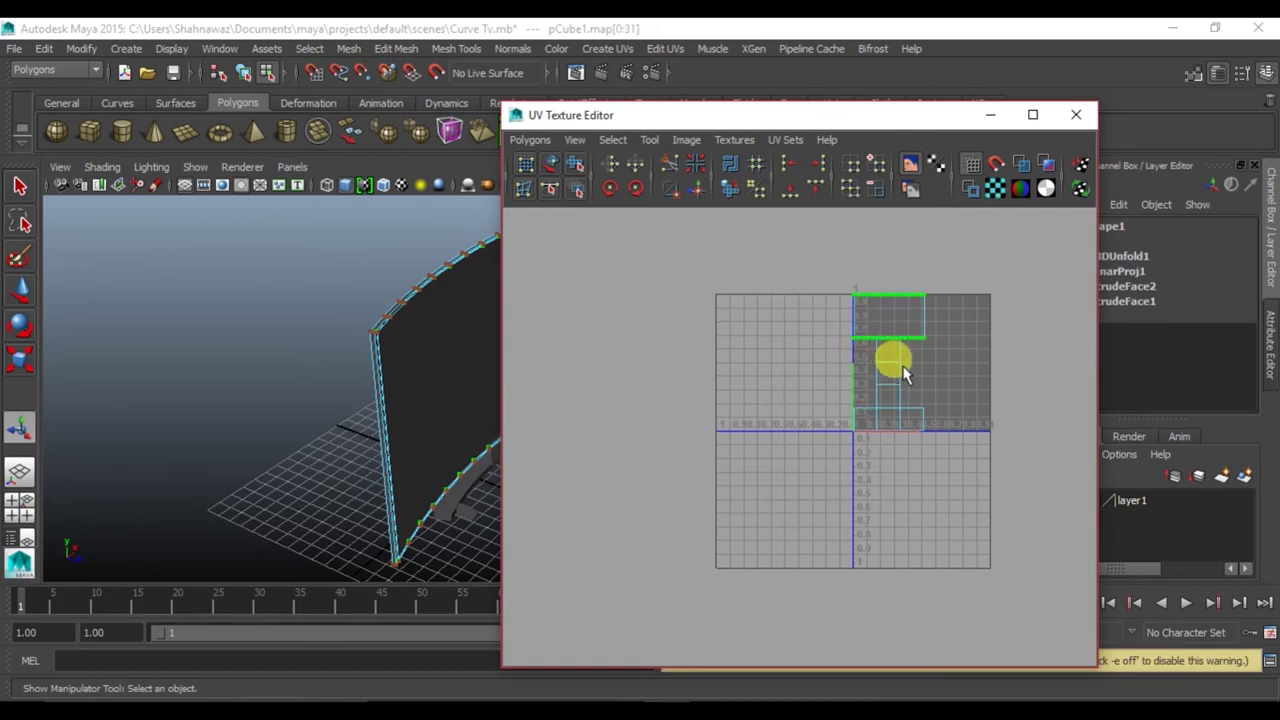
Move the unfolded UV shell into the upper right of the 0–1 UV square
key("w")
left_click_drag(677, 346, 766, 371)
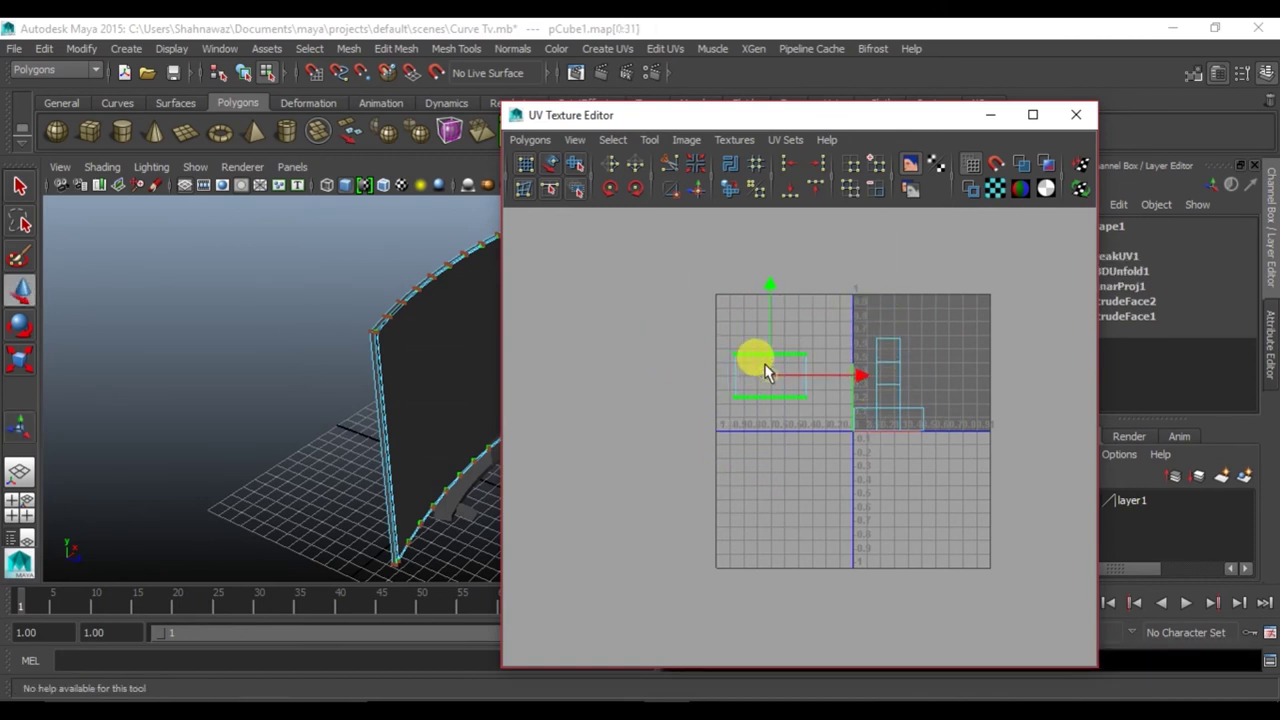
right_click_drag(766, 371, 785, 385, "alt")
middle_click_drag(770, 368, 800, 478, "alt")
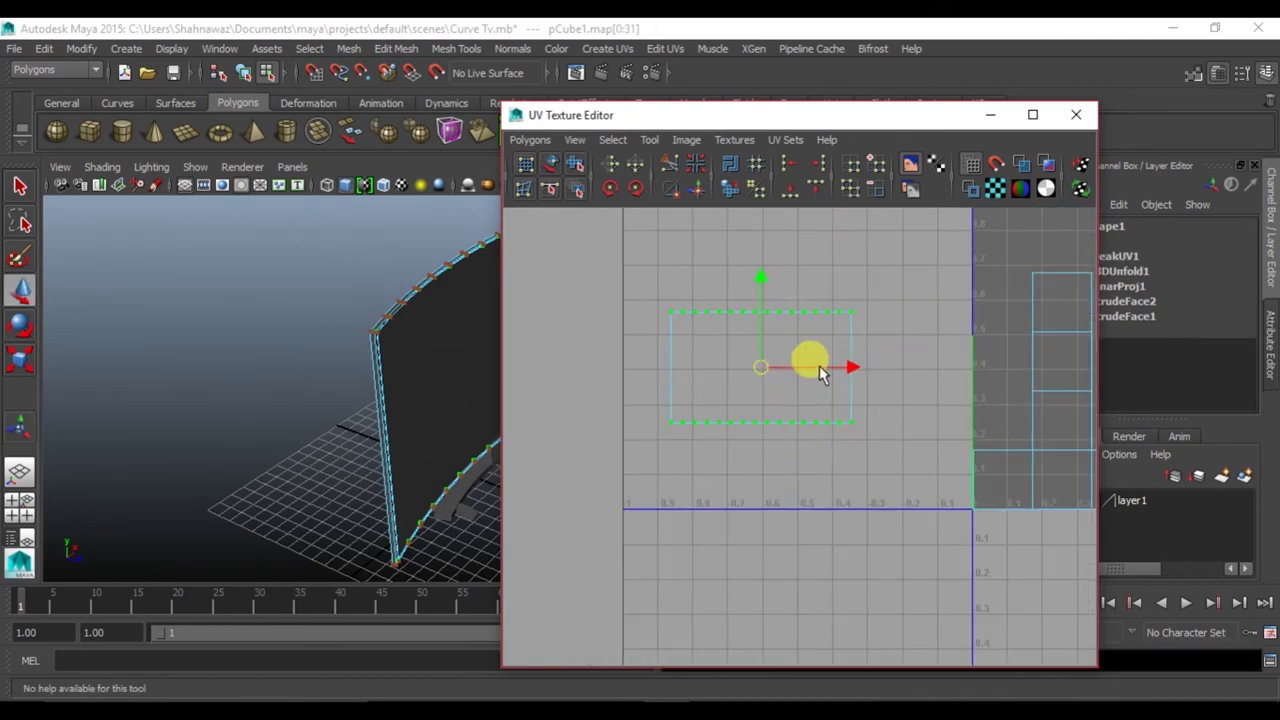
left_click(908, 327)
key("ctrl+z")
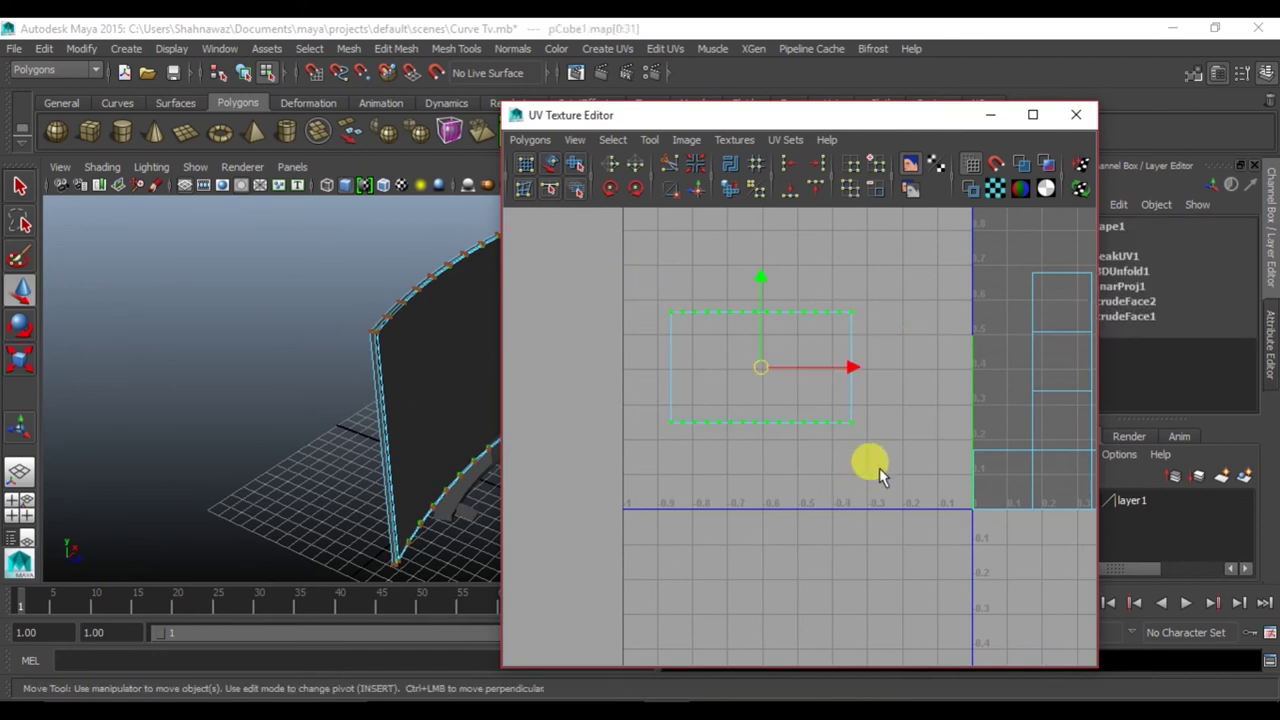
scroll(877, 470, "down", 5)
scroll(797, 425, "up", 5)
left_click_drag(763, 373, 989, 363)
scroll(906, 375, "down", 5)
left_click_drag(876, 410, 946, 360)
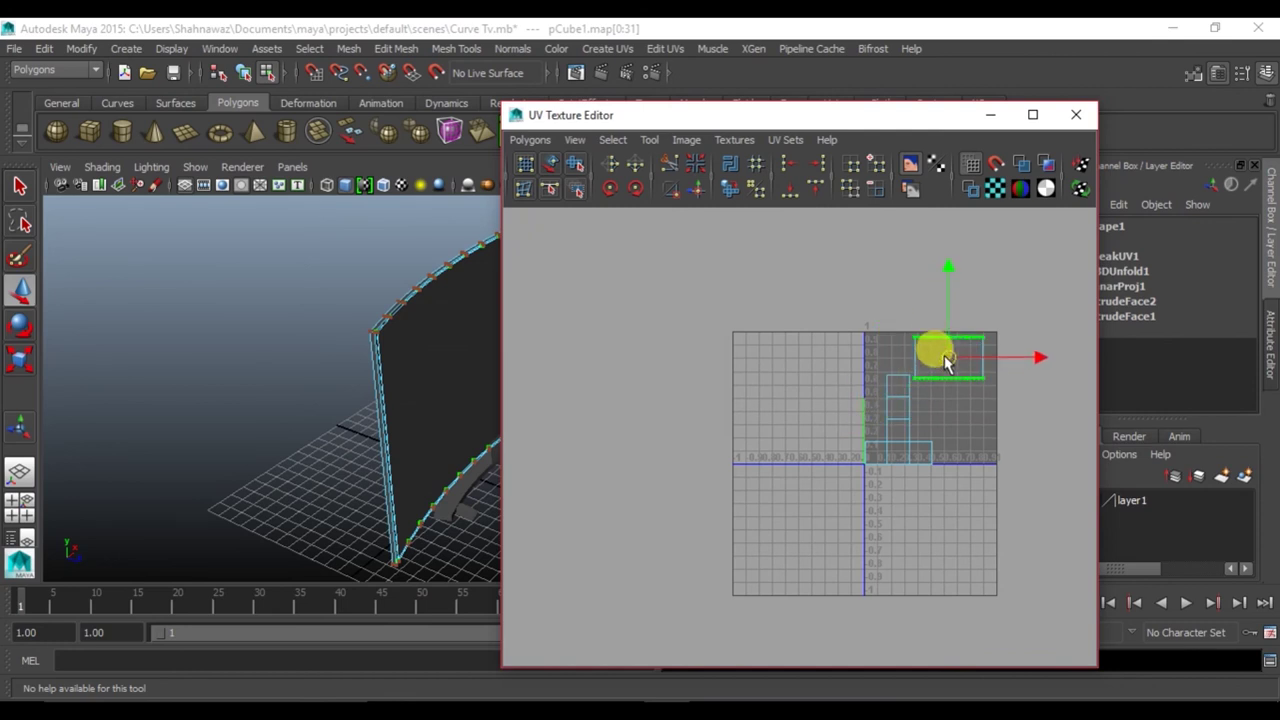
scroll(955, 368, "up", 5)
scroll(691, 423, "down", 3)
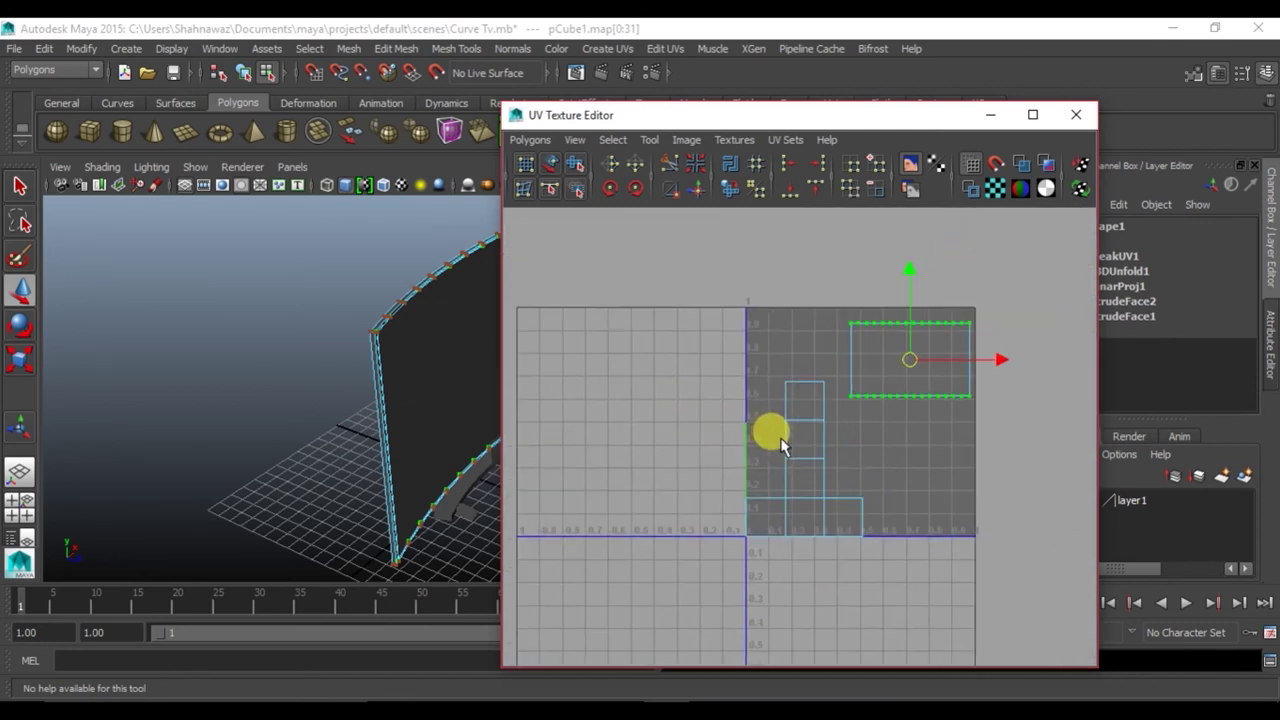
scroll(766, 434, "down", 2)
middle_click_drag(922, 375, 950, 332, "alt")
left_click(530, 139)
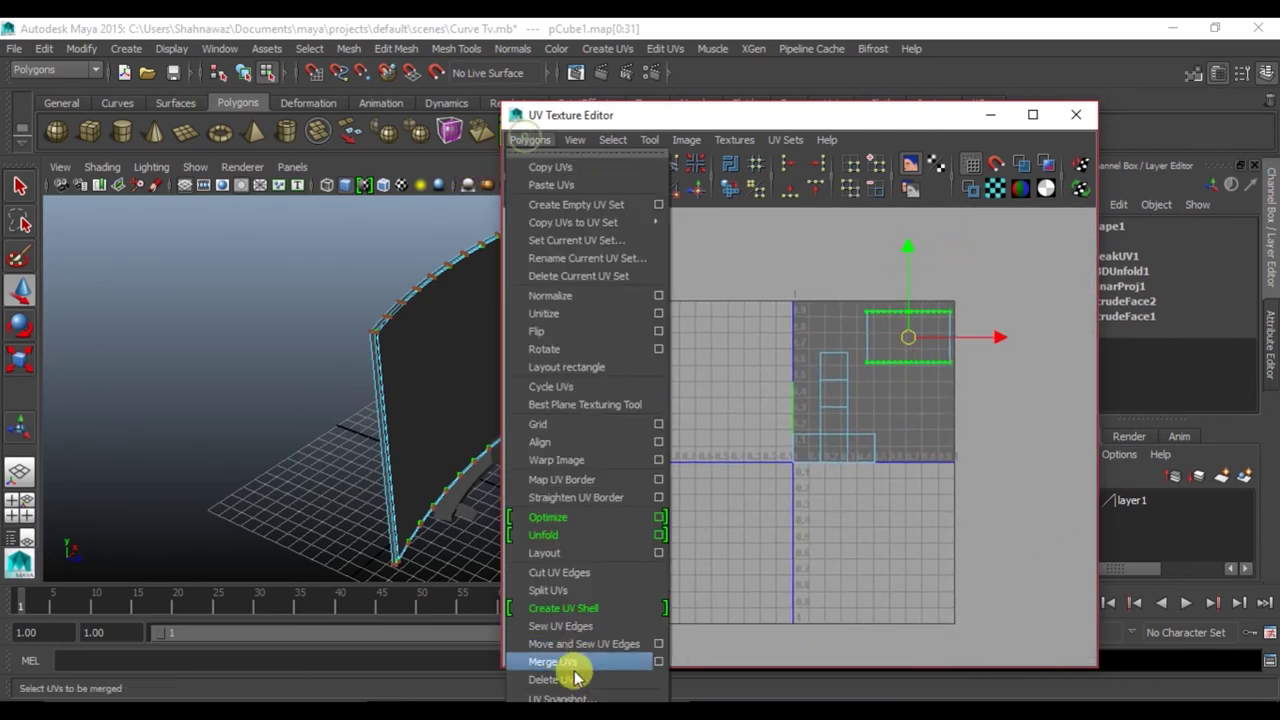
Export a 256×256 JPEG UV snapshot named Curve TV Uv to the Desktop, then minimize Maya
left_click(575, 697)
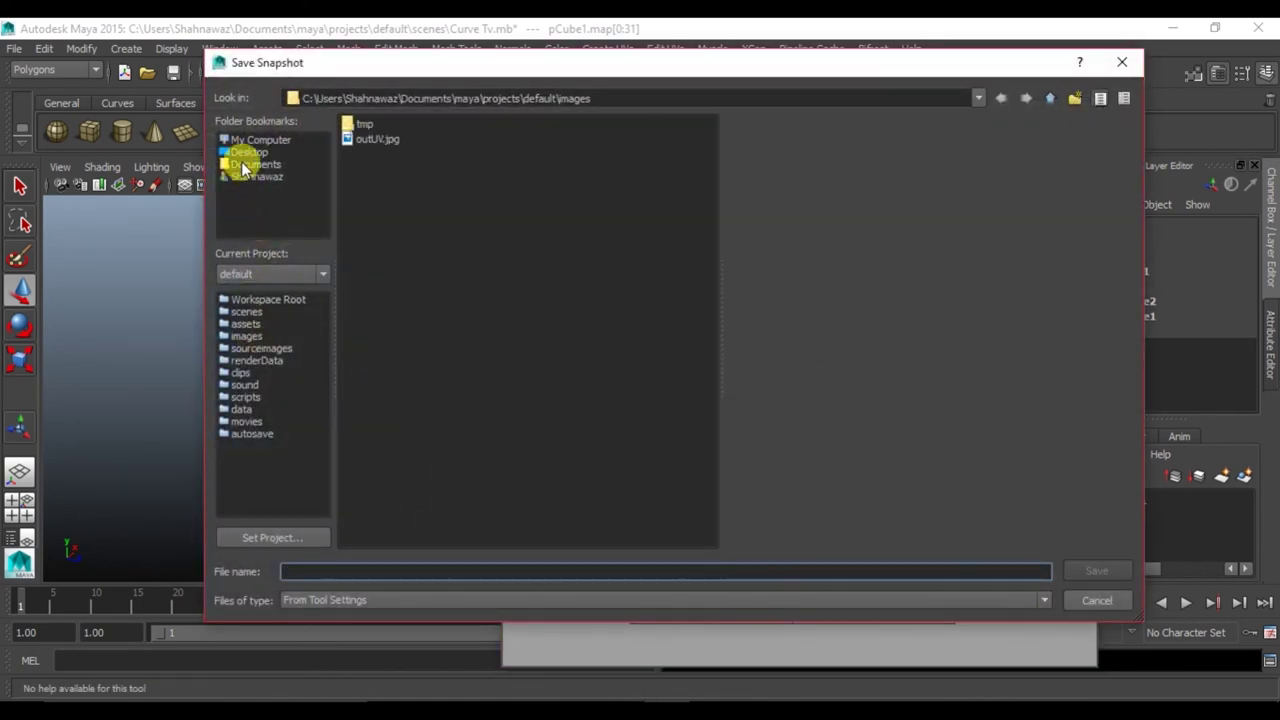
left_click(246, 153)
left_click(352, 571)
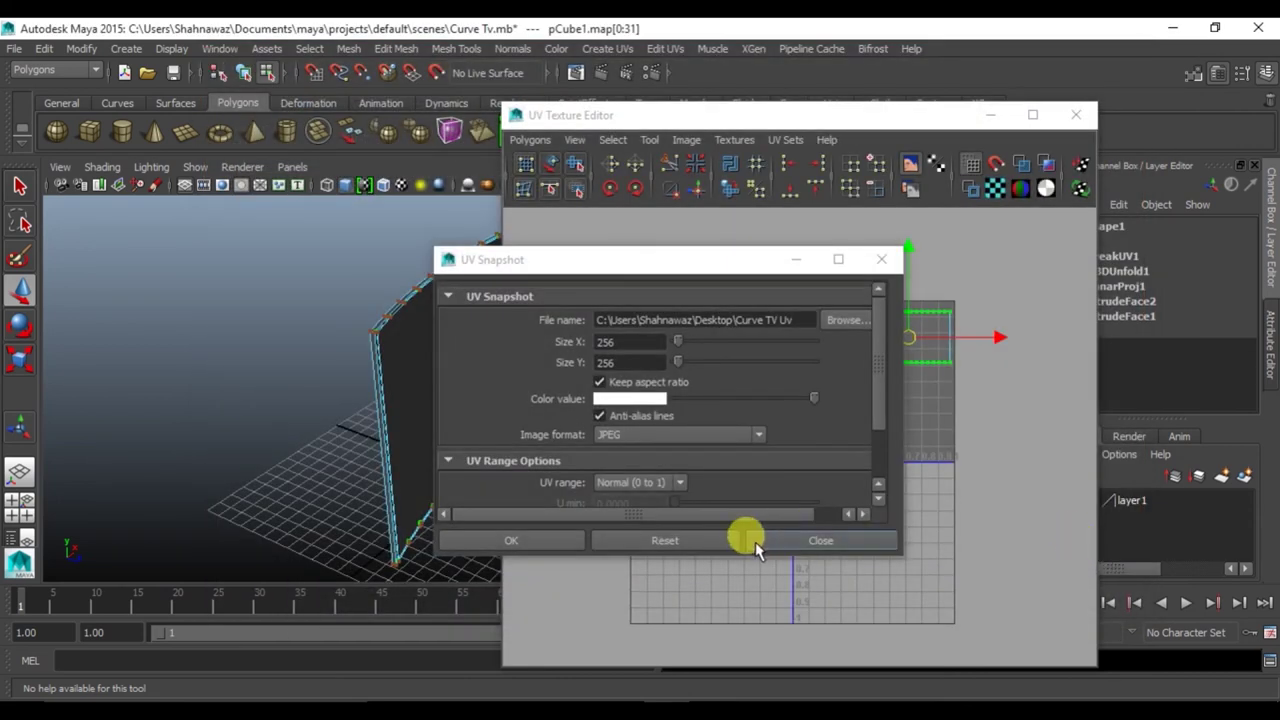
left_click(511, 540)
left_click(343, 271)
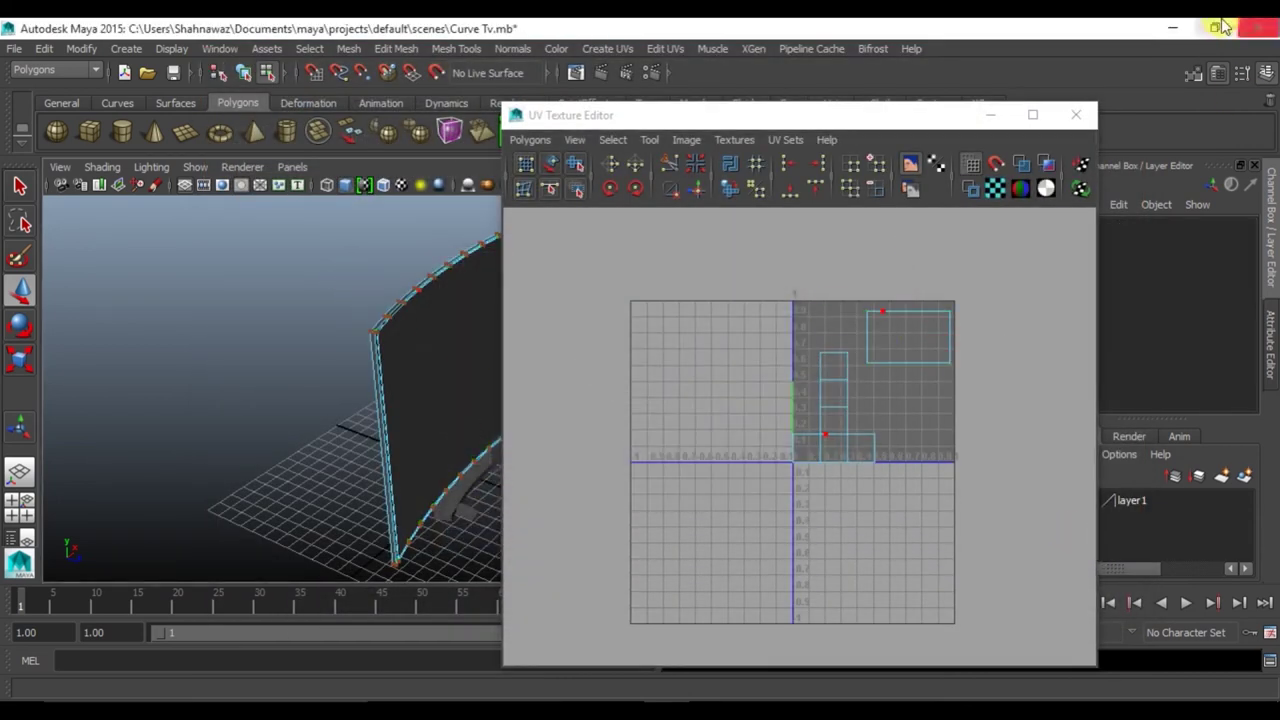
left_click(1176, 30)
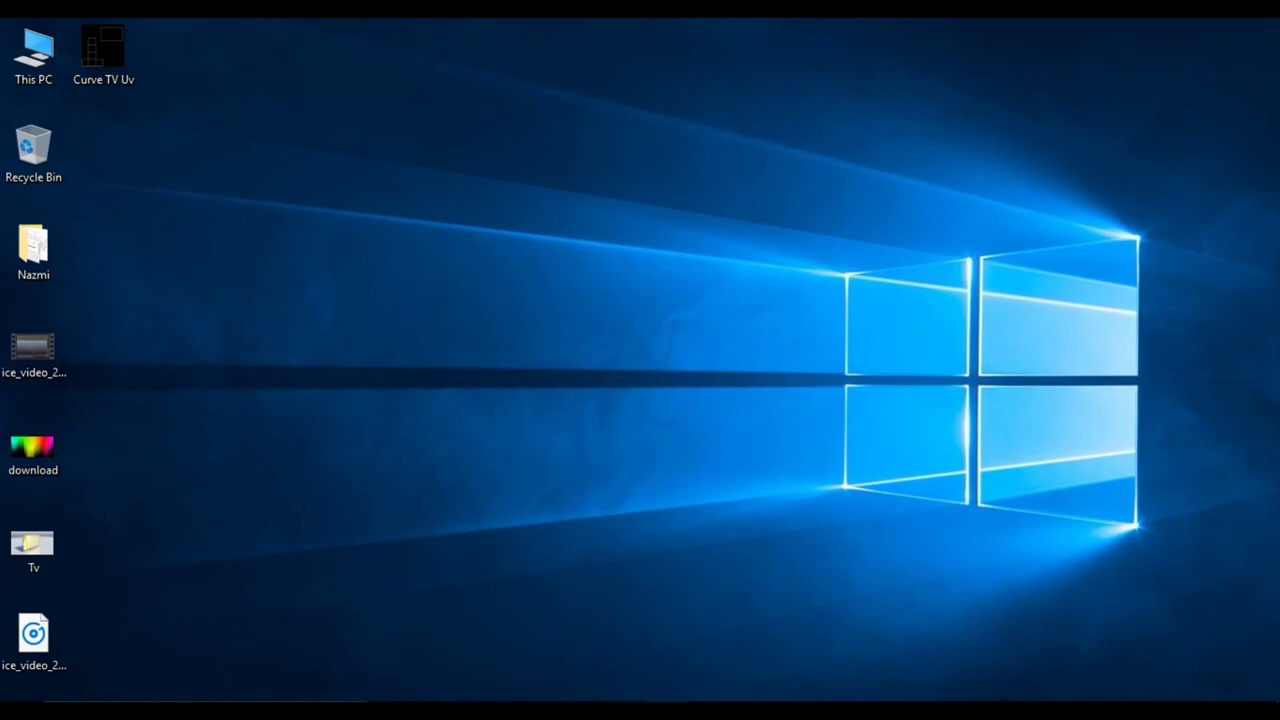
Open Curve TV Uv.jpg from the Desktop in Photoshop
key("ctrl+o")
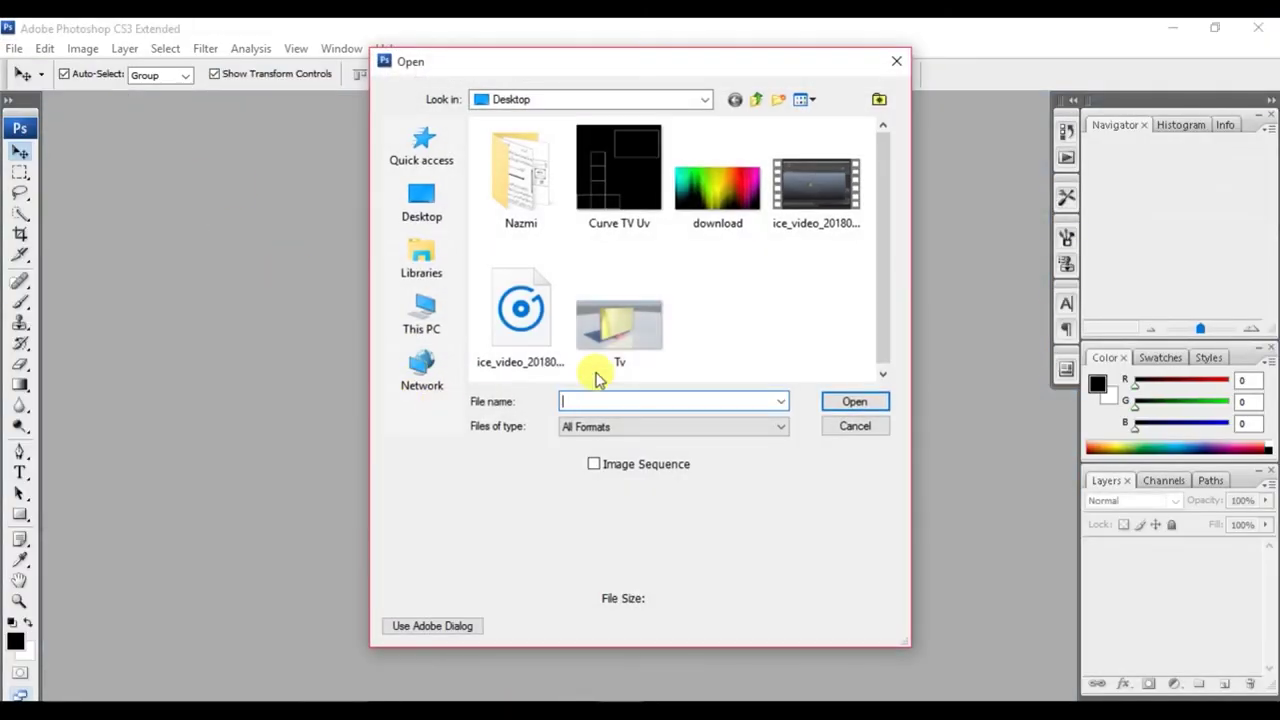
left_click(427, 216)
scroll(571, 286, "down", 5)
left_click(557, 354)
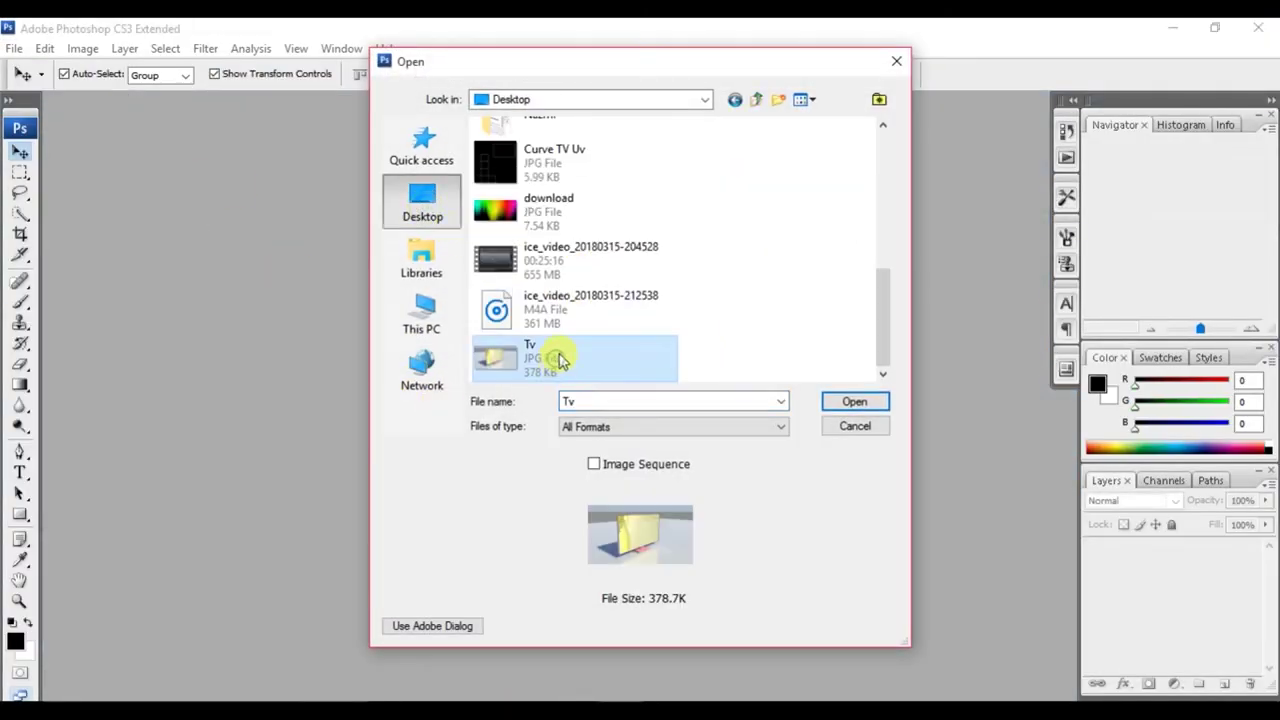
left_click(555, 160)
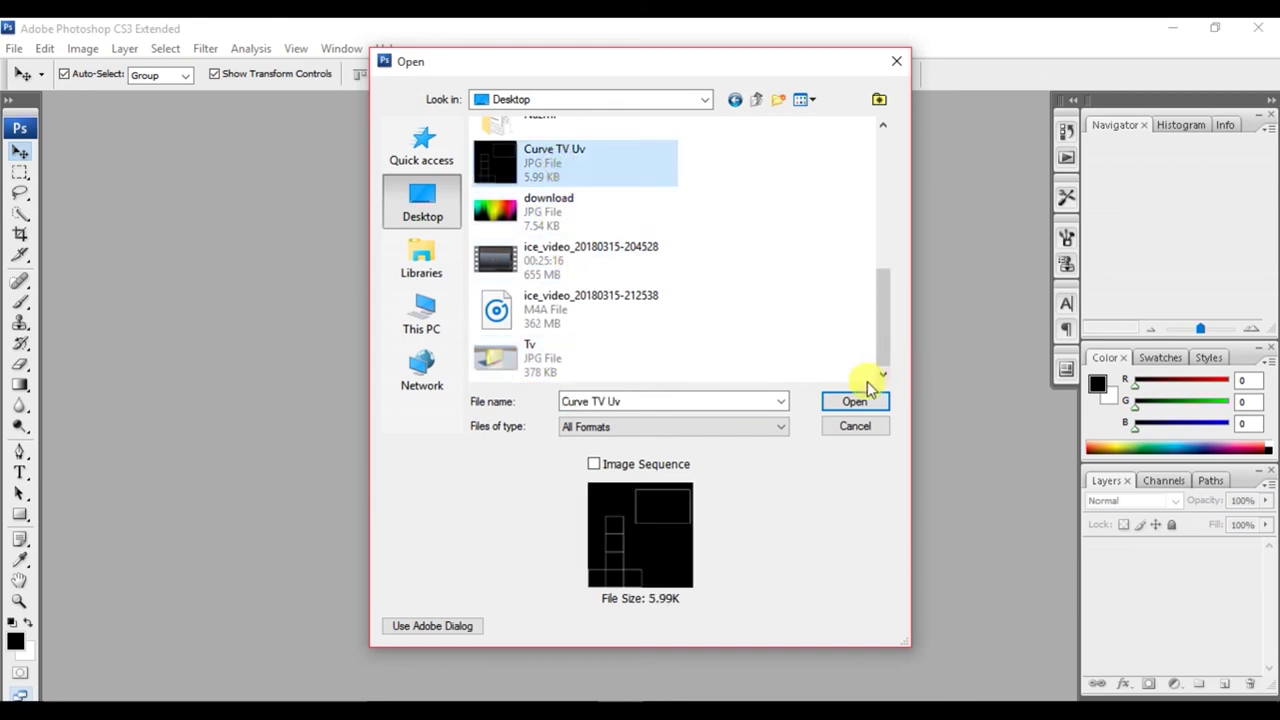
left_click(855, 401)
key("ctrl+o")
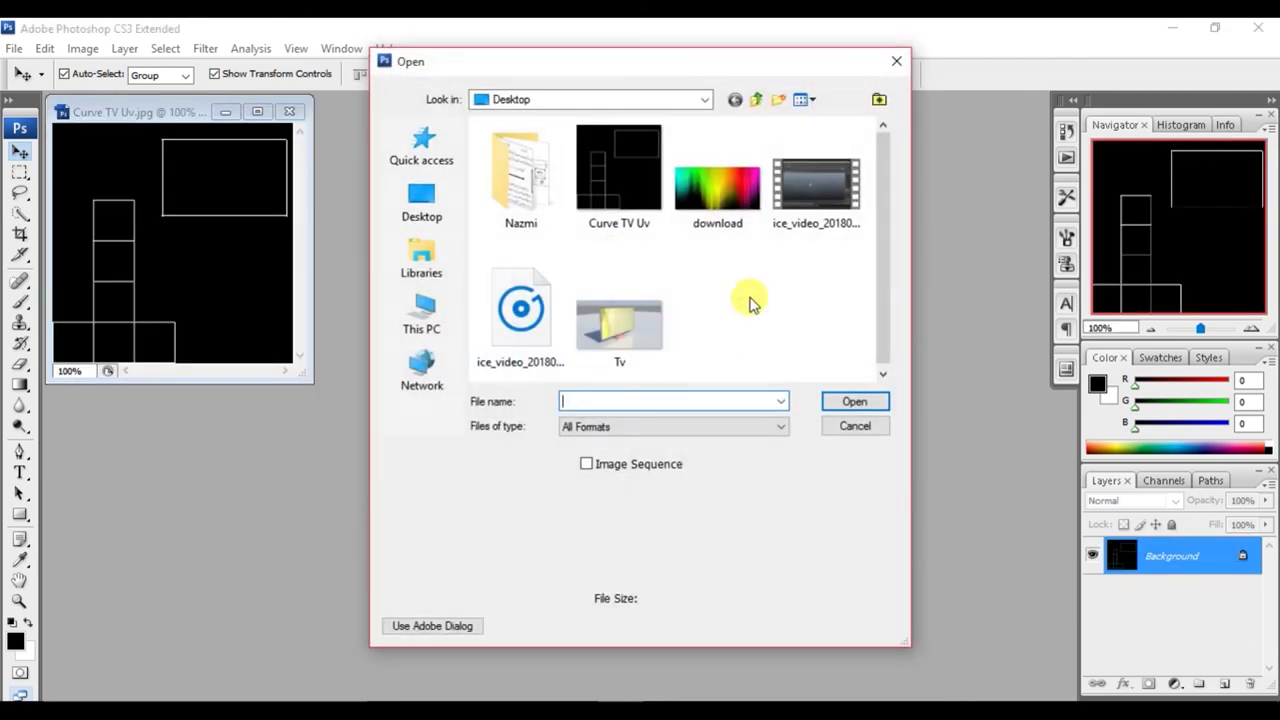
Bring the rainbow download.jpg image into Curve TV Uv as Layer 1 and scale it down
double_click(716, 190)
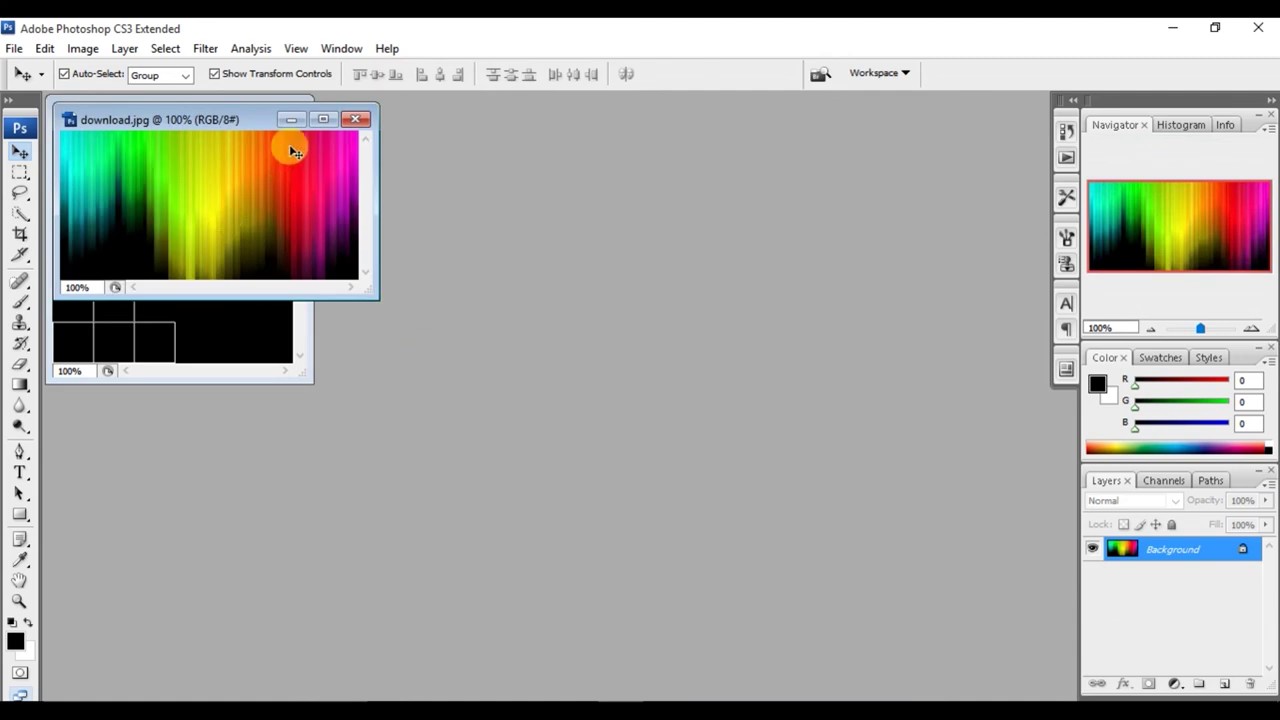
left_click_drag(239, 121, 657, 127)
left_click_drag(659, 204, 228, 202)
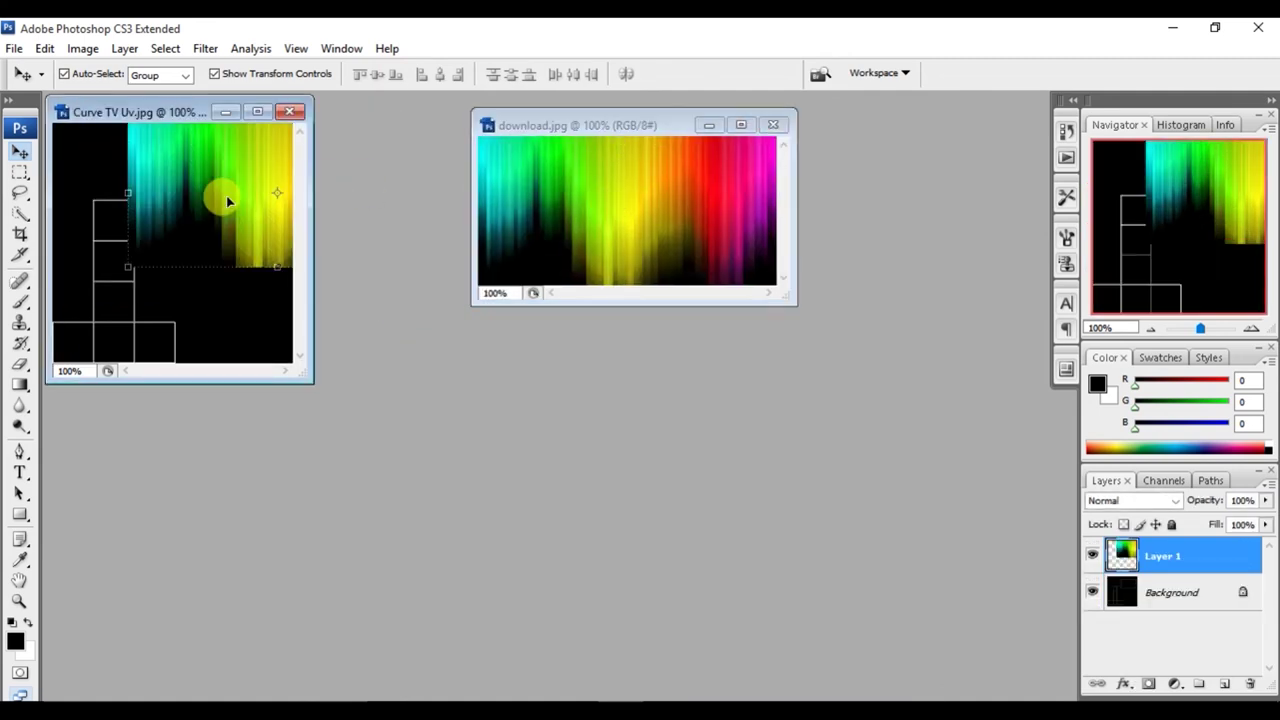
left_click_drag(304, 375, 940, 659)
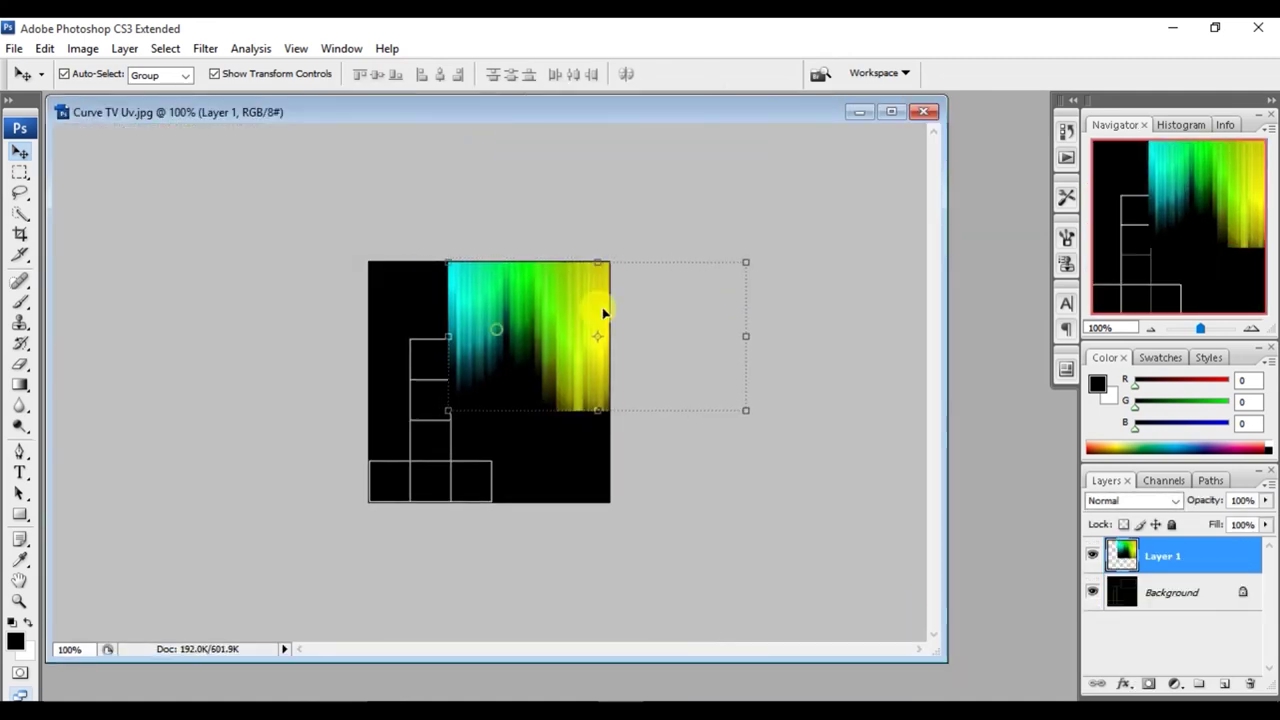
left_click_drag(746, 410, 593, 334, "shift")
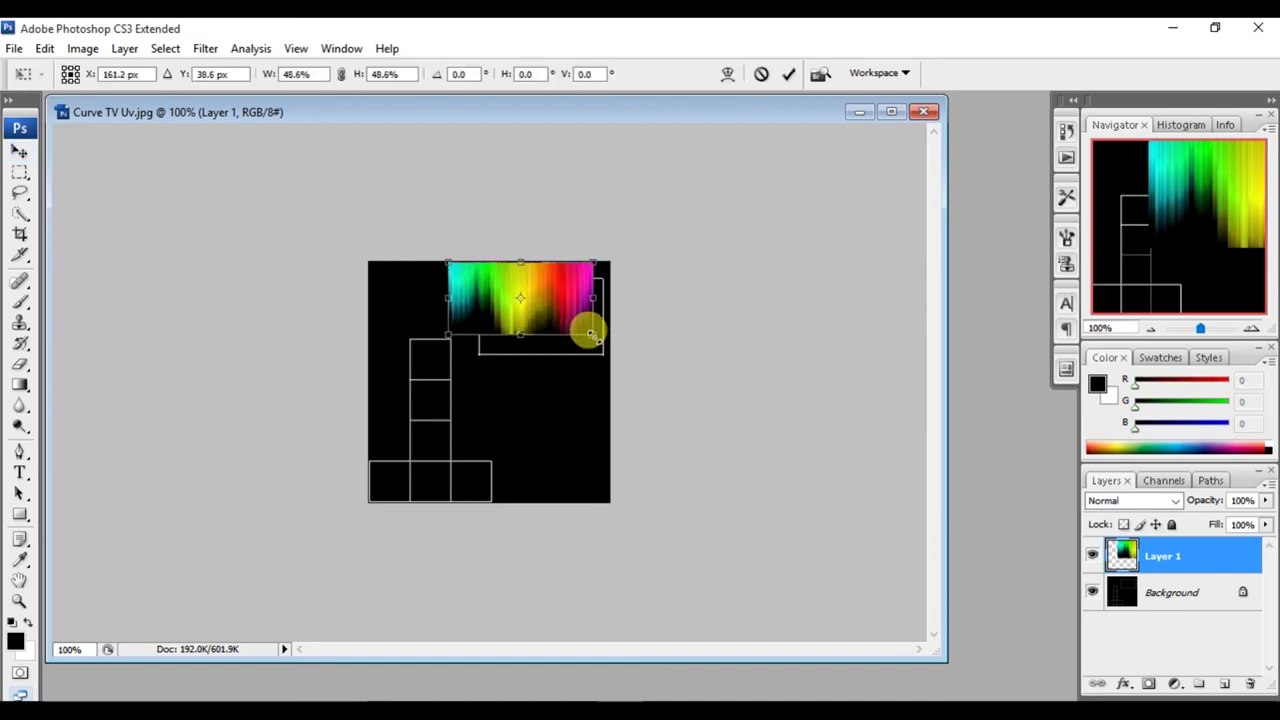
left_click(789, 73)
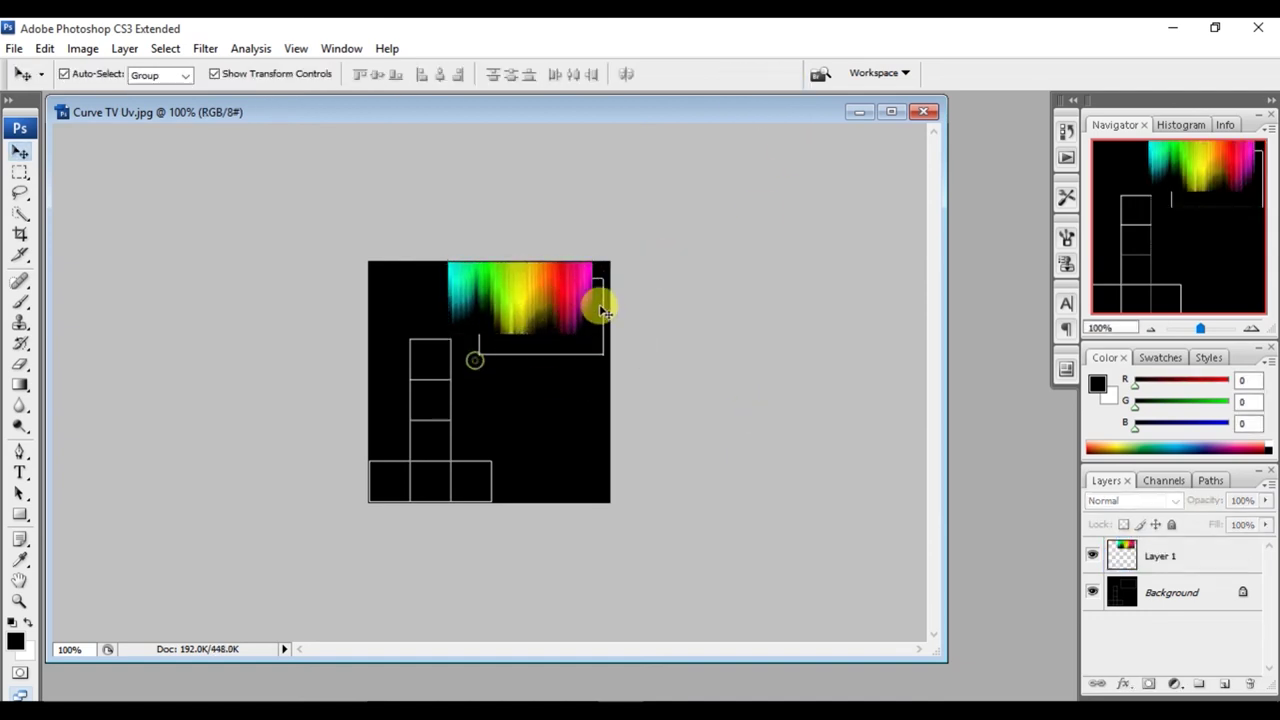
Fit the rainbow layer exactly over the layout's top-right screen rectangle
scroll(594, 300, "up", 5, "alt")
mouse_move(591, 297)
left_mouse_down()
mouse_move(635, 302)
mouse_move(629, 292)
left_mouse_up()
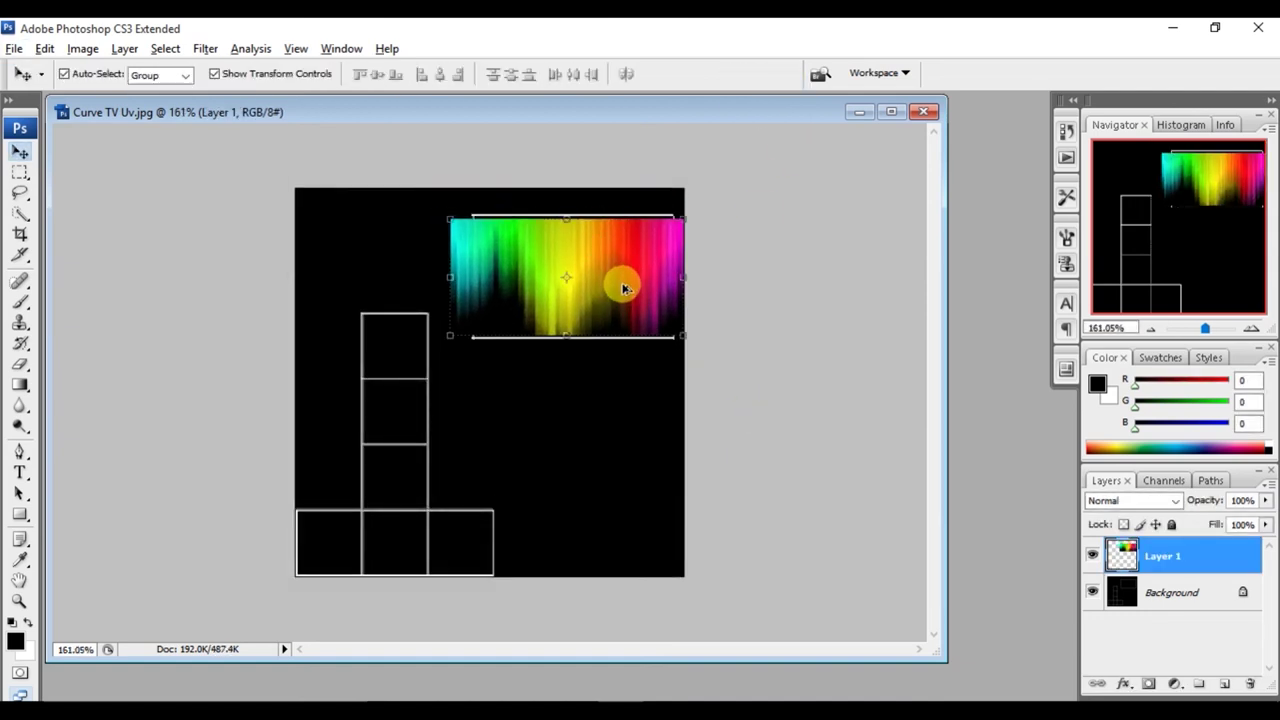
scroll(622, 289, "up", 6, "alt")
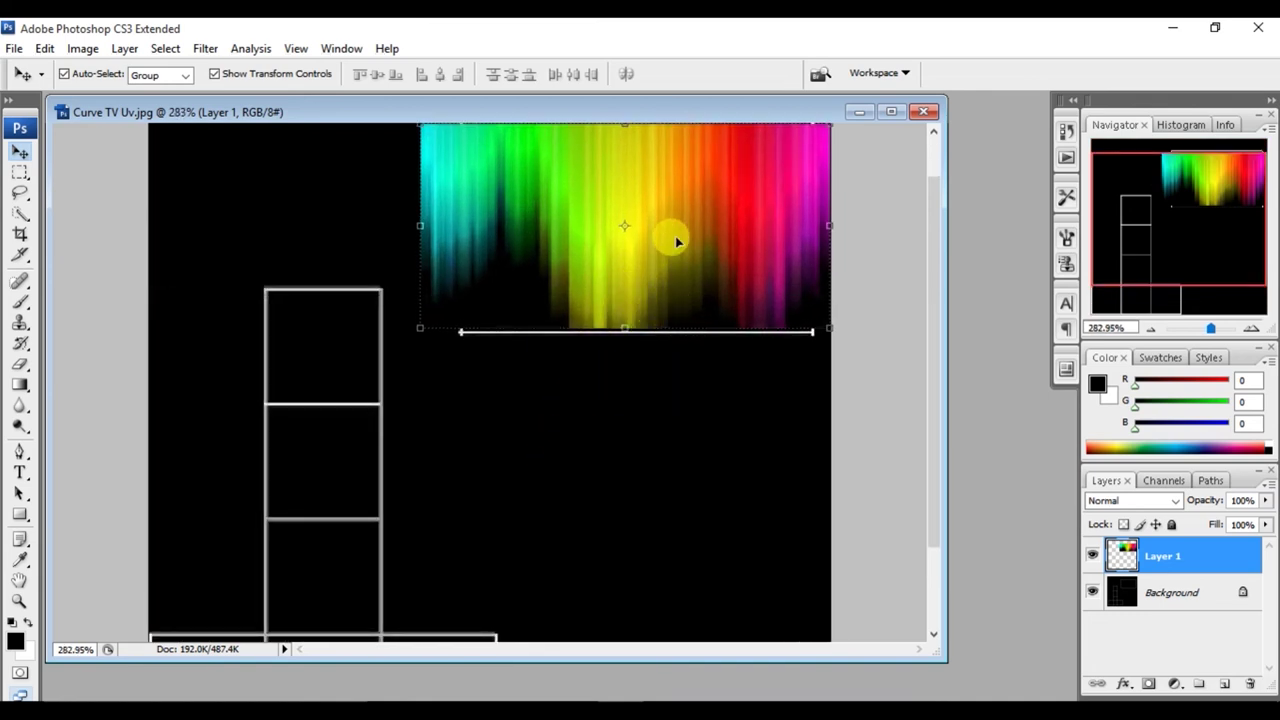
key("f")
mouse_move(716, 205)
left_mouse_down()
mouse_move(704, 242)
mouse_move(746, 249)
left_mouse_up()
left_click_drag(874, 347, 880, 368)
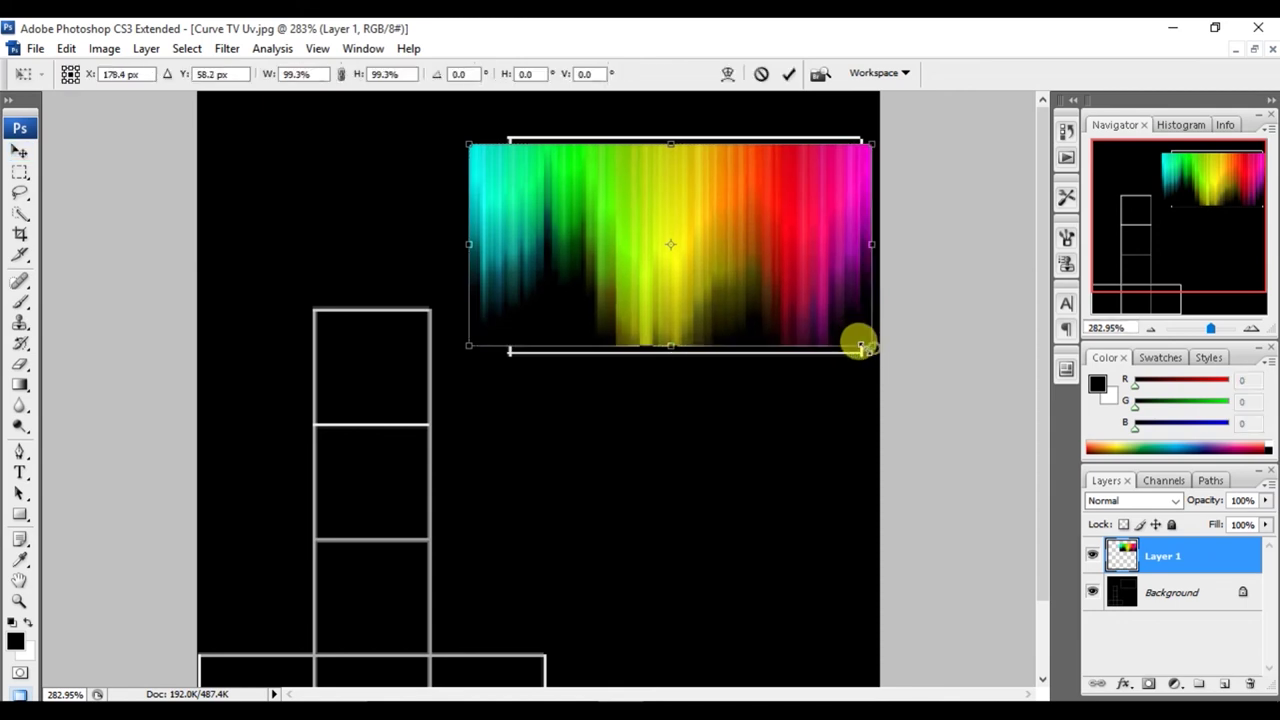
left_click_drag(880, 368, 880, 366)
left_click_drag(733, 291, 729, 287)
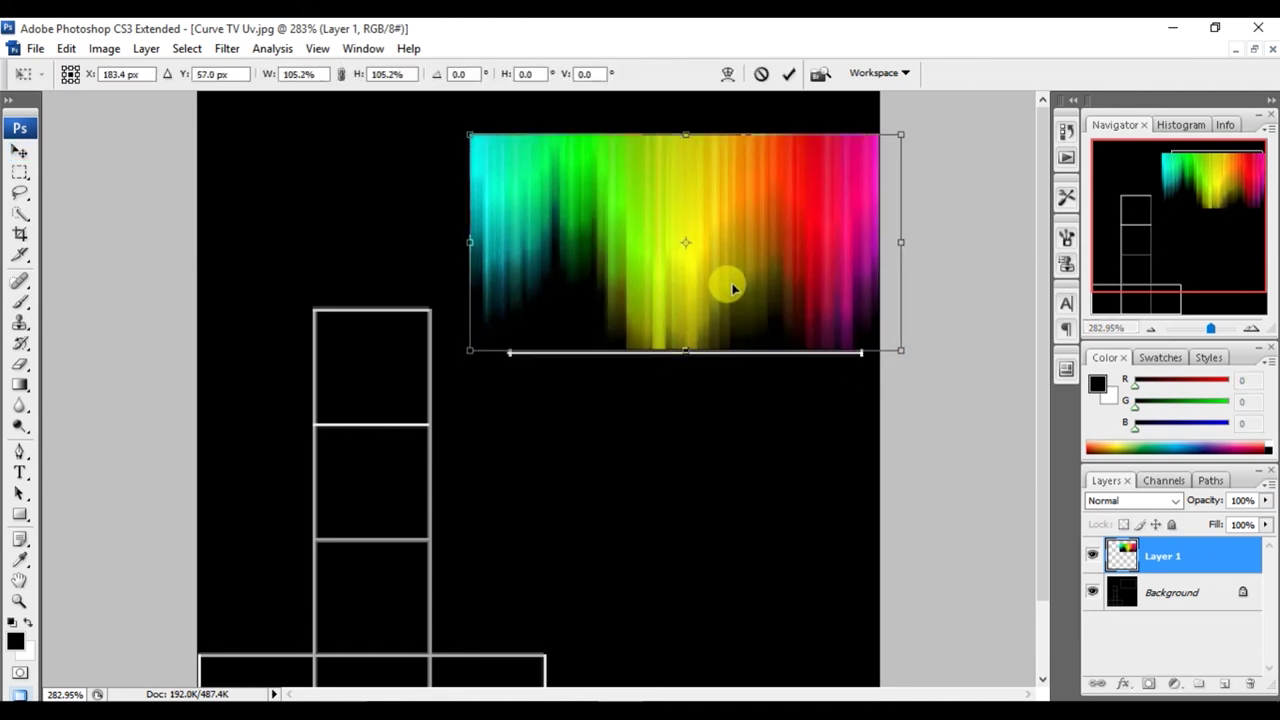
left_click_drag(895, 347, 904, 352)
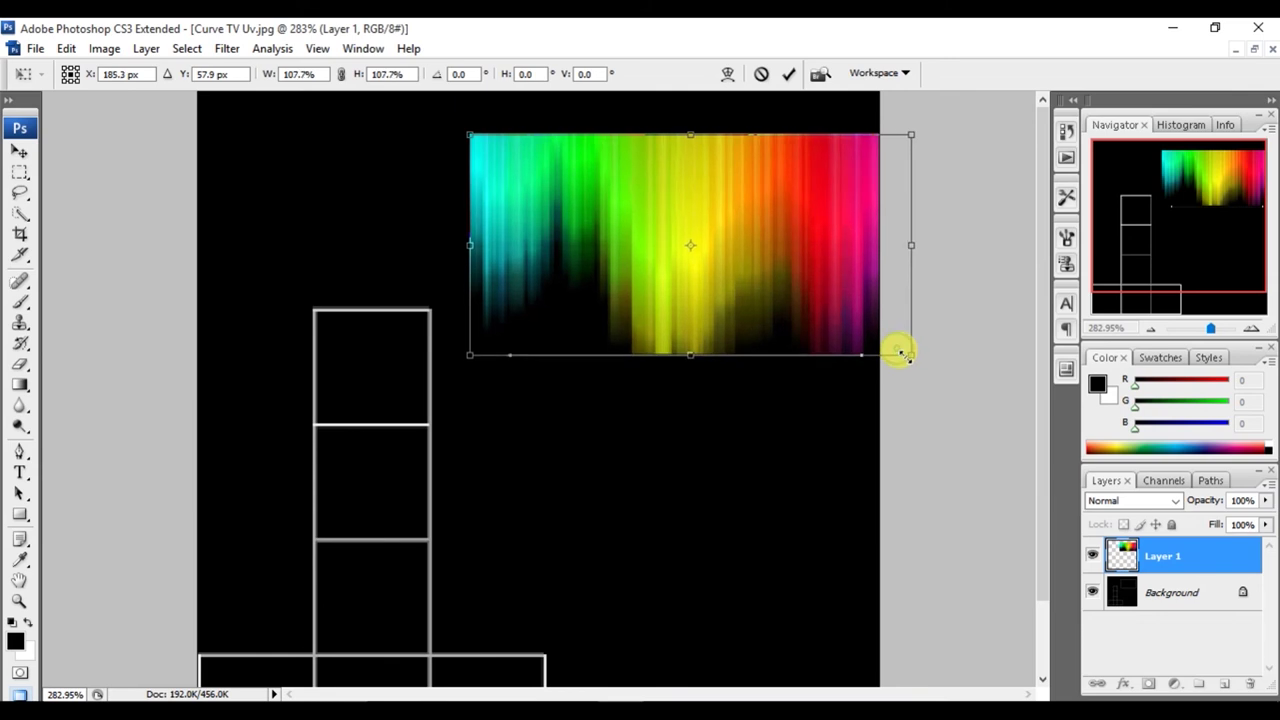
double_click(782, 300)
key("ctrl+shift+s")
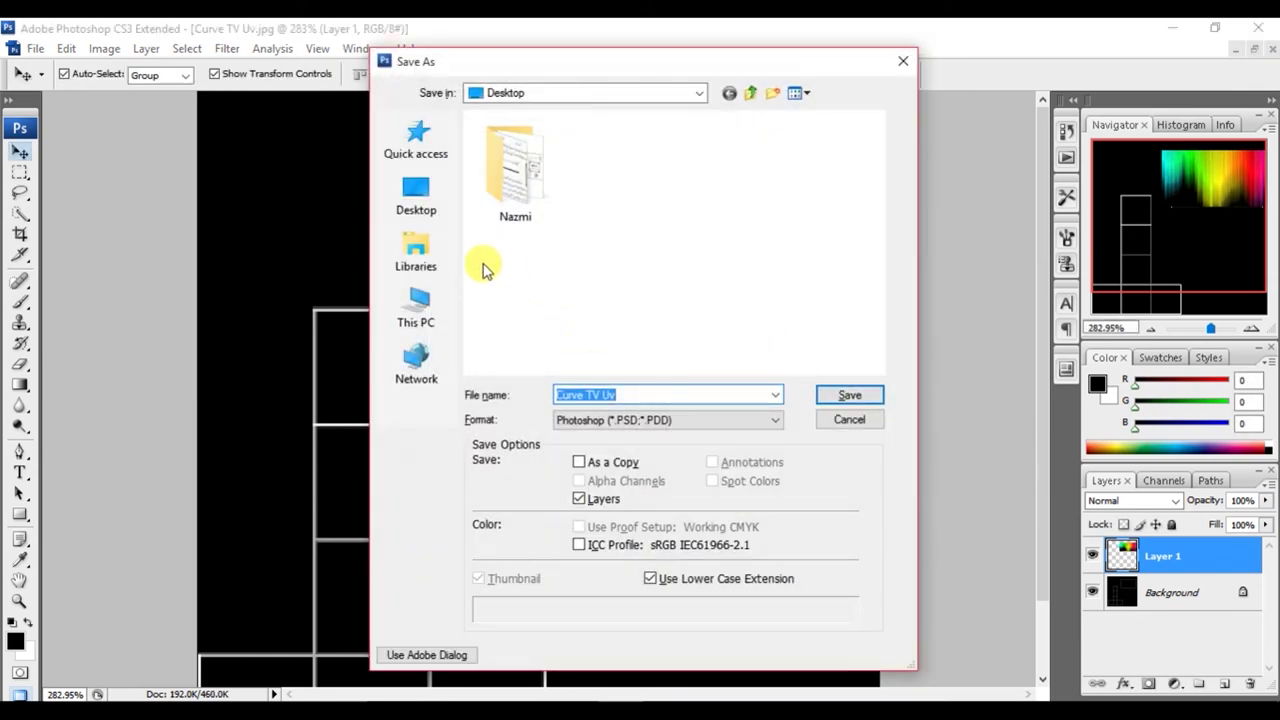
Save it to the Desktop as Curve TV Uv Texture.psd, then minimize Photoshop
left_click(432, 200)
type("Texture")
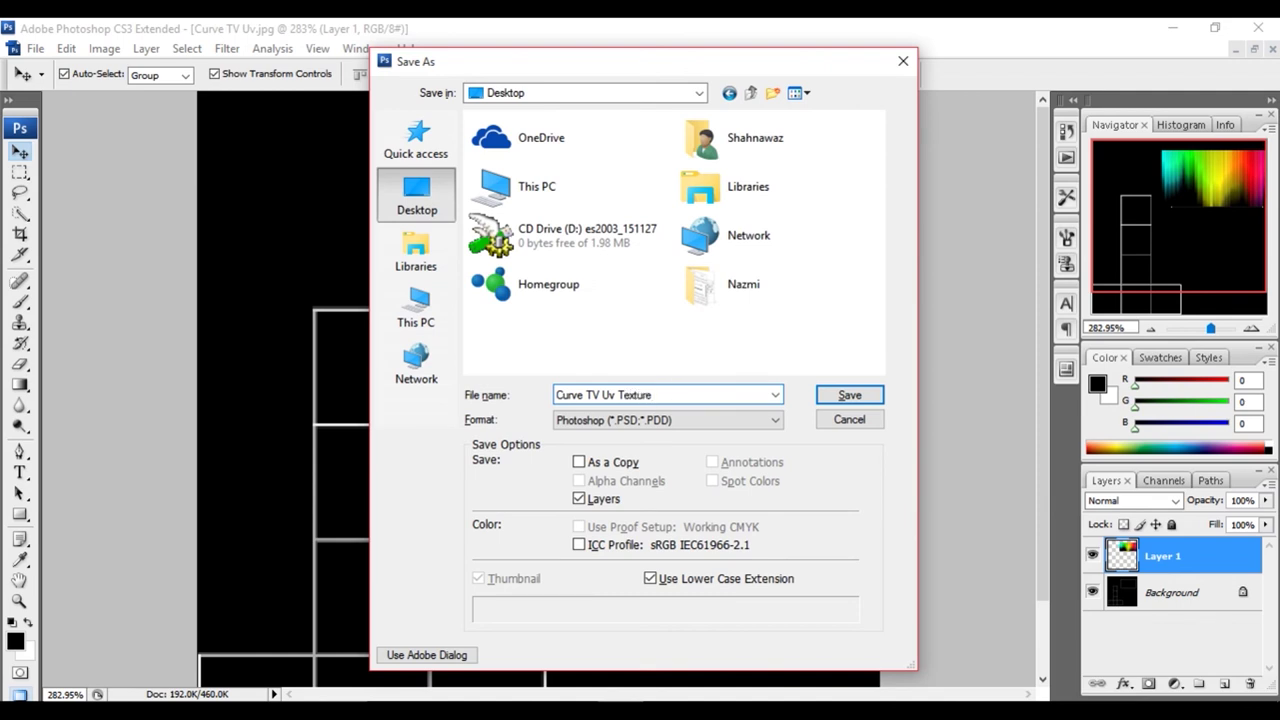
left_click(851, 396)
left_click(874, 252)
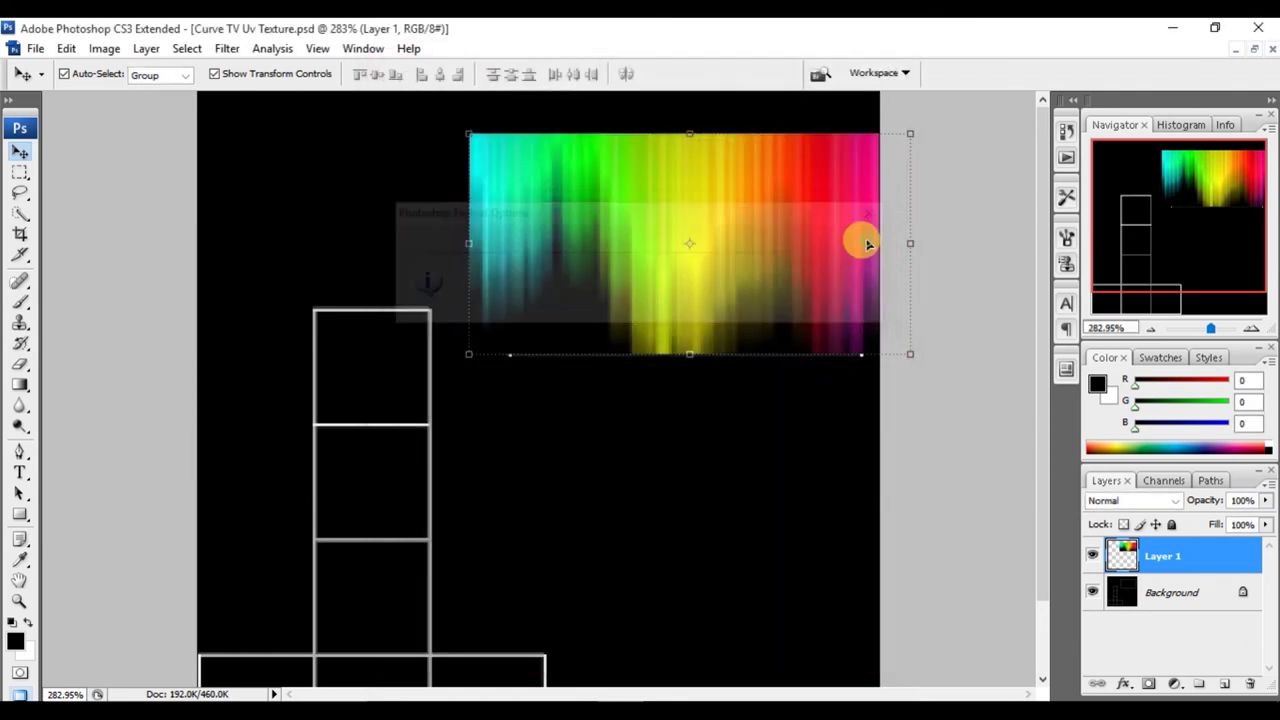
left_click(1172, 28)
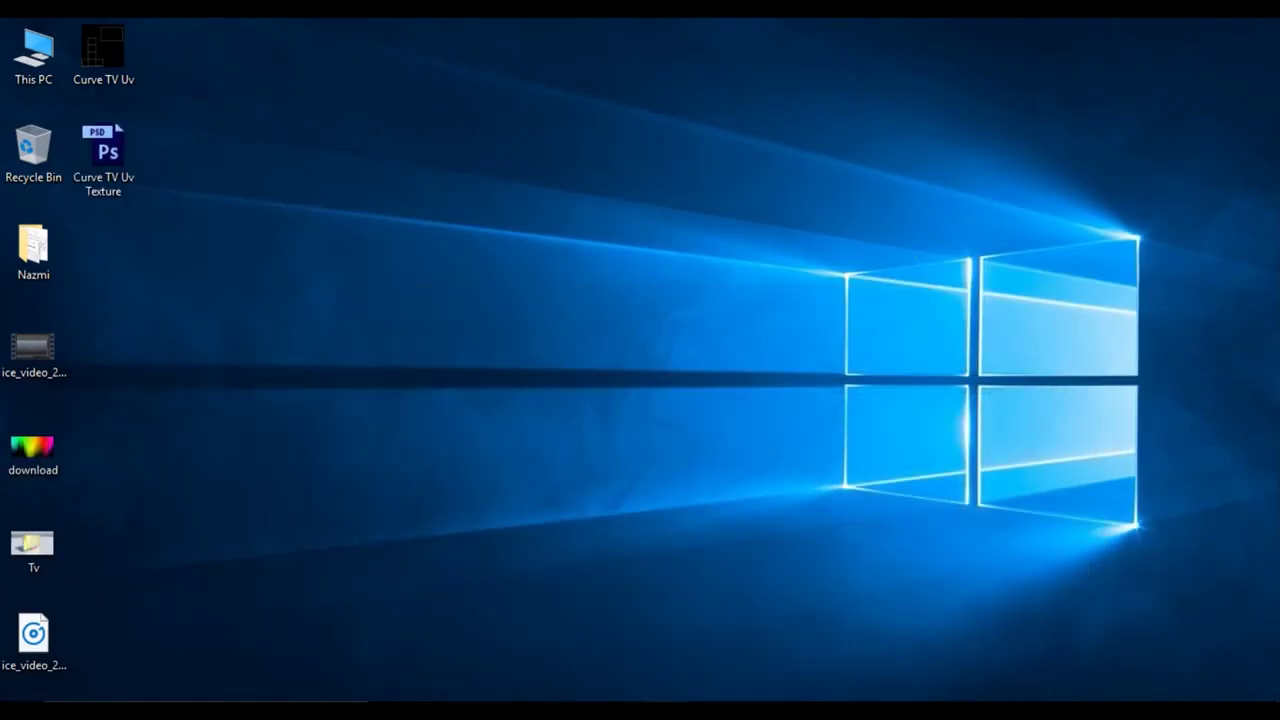
Map Curve TV Uv Texture.psd from the Desktop into blinn1's Color and turn on textured display
left_click(666, 692)
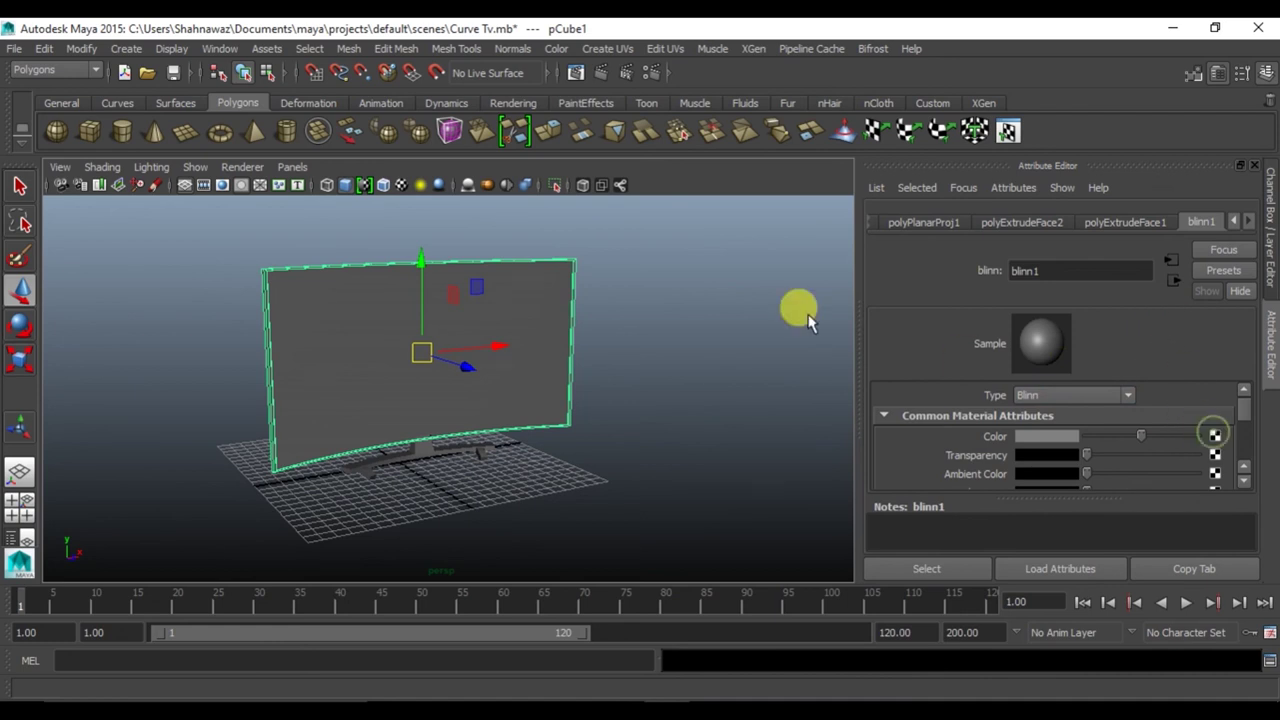
left_click(636, 400)
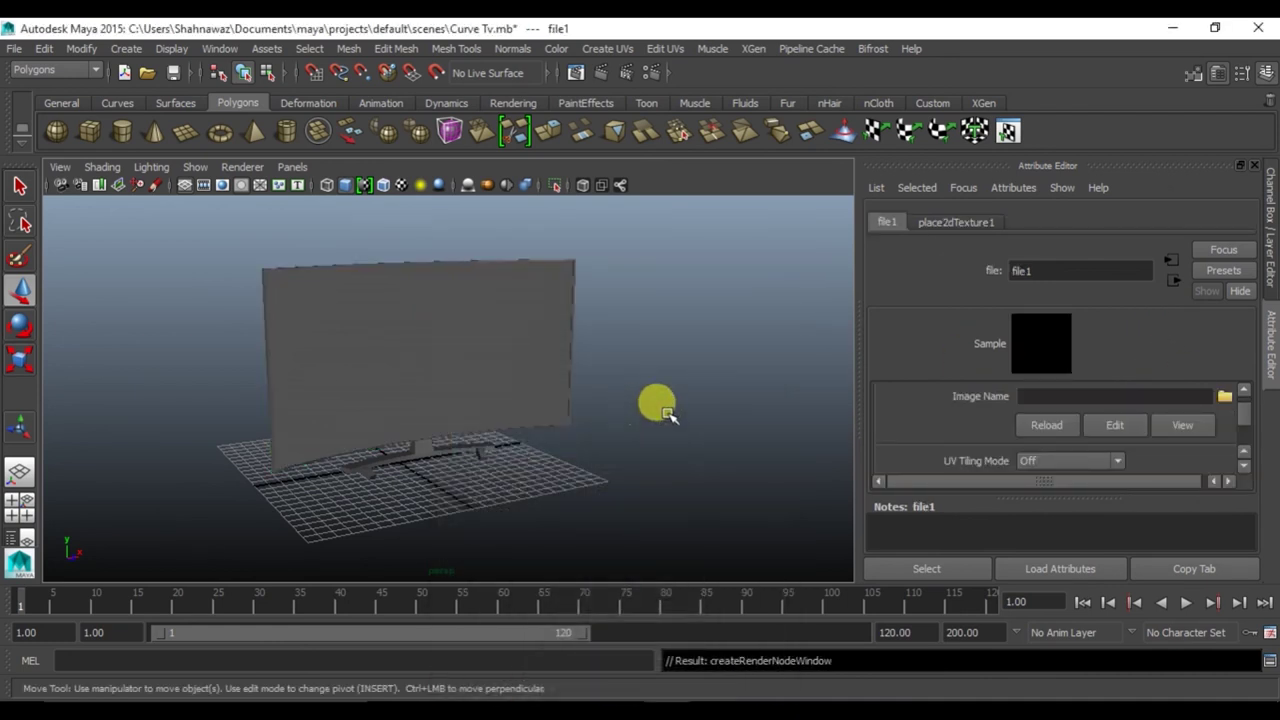
left_click(1224, 397)
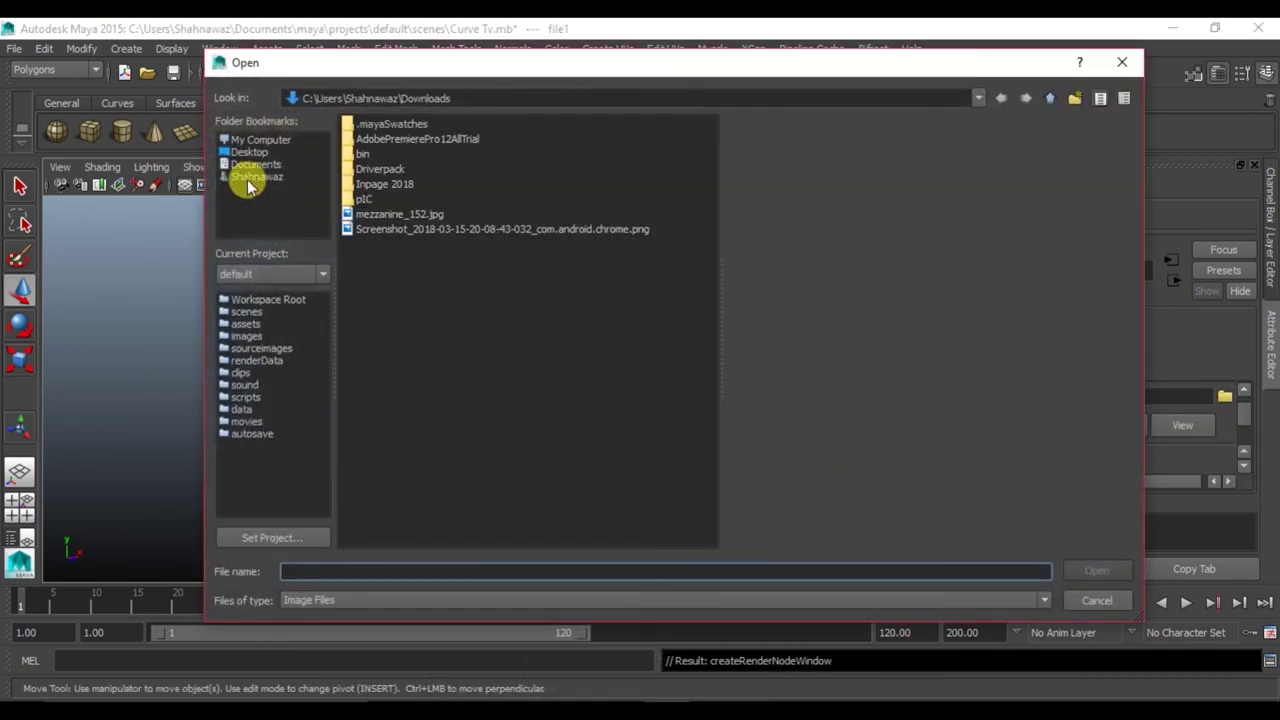
left_click(246, 153)
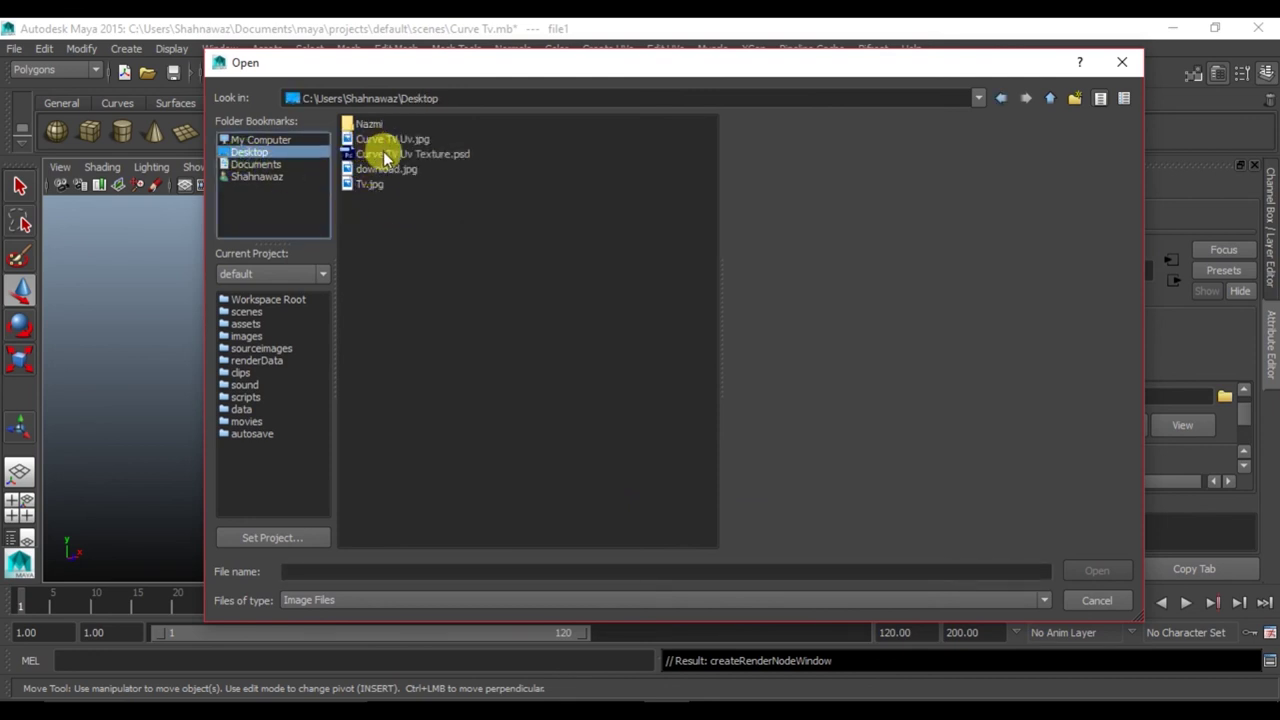
double_click(383, 153)
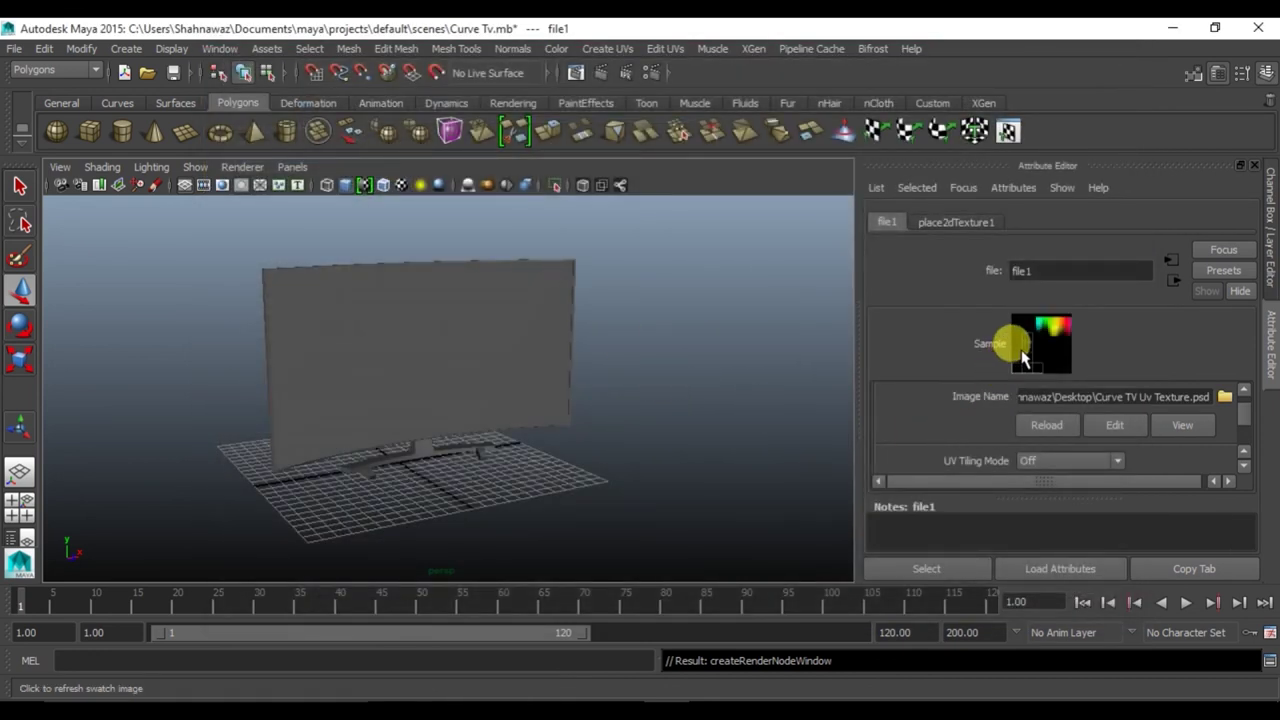
left_click(401, 185)
Orbit and zoom around the TV to check the rainbow screen, then bring up Render Settings
left_click(666, 296)
mouse_move(557, 354)
left_mouse_down("alt")
mouse_move(520, 366)
mouse_move(594, 366)
mouse_move(383, 375)
mouse_move(277, 363)
mouse_move(486, 343)
mouse_move(509, 366)
mouse_move(371, 385)
mouse_move(535, 418)
mouse_move(660, 382)
left_mouse_up("alt")
left_click(486, 343)
mouse_move(322, 390)
left_mouse_down("alt")
mouse_move(555, 410)
mouse_move(576, 399)
mouse_move(534, 451)
left_mouse_up("alt")
left_click(350, 400)
left_click(514, 371)
mouse_move(514, 371)
right_mouse_down("alt")
mouse_move(560, 323)
mouse_move(372, 340)
mouse_move(423, 354)
right_mouse_up("alt")
mouse_move(423, 354)
left_mouse_down("alt")
mouse_move(414, 389)
mouse_move(200, 374)
mouse_move(514, 391)
mouse_move(389, 380)
mouse_move(394, 423)
left_mouse_up("alt")
left_click(652, 70)
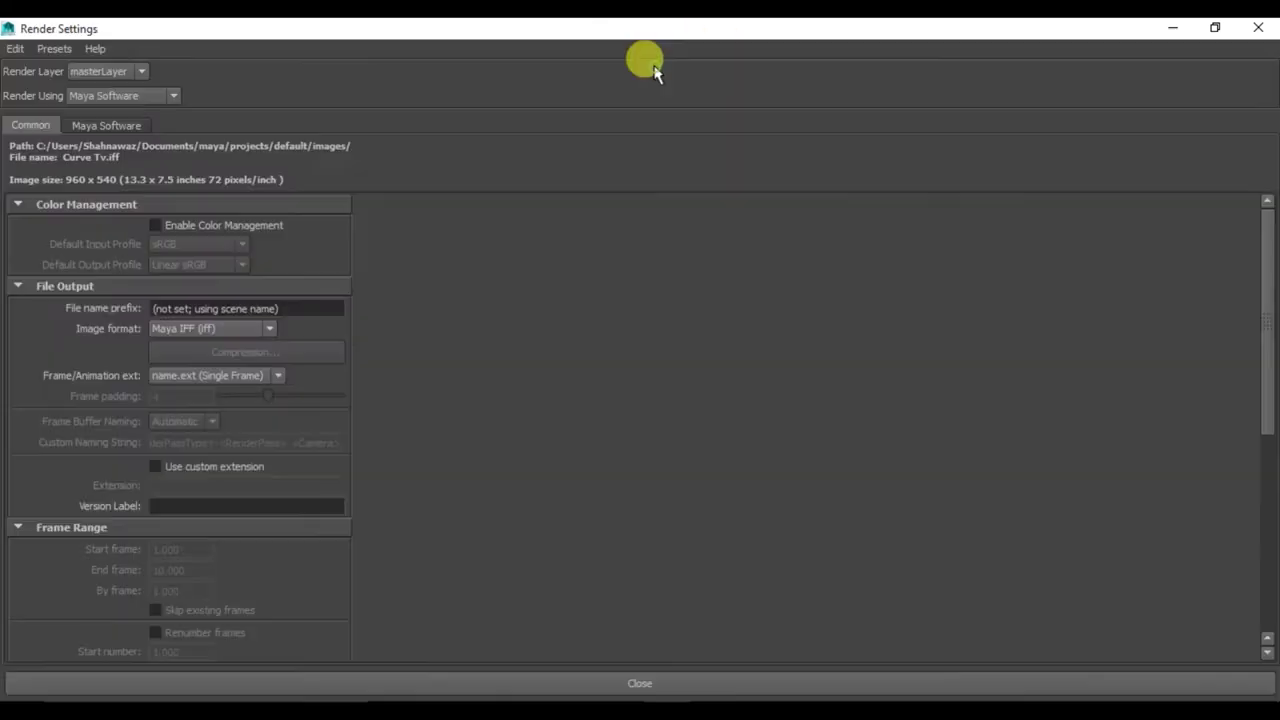
Switch the renderer to mental ray and set the image size preset to HD 1080
left_click(118, 95)
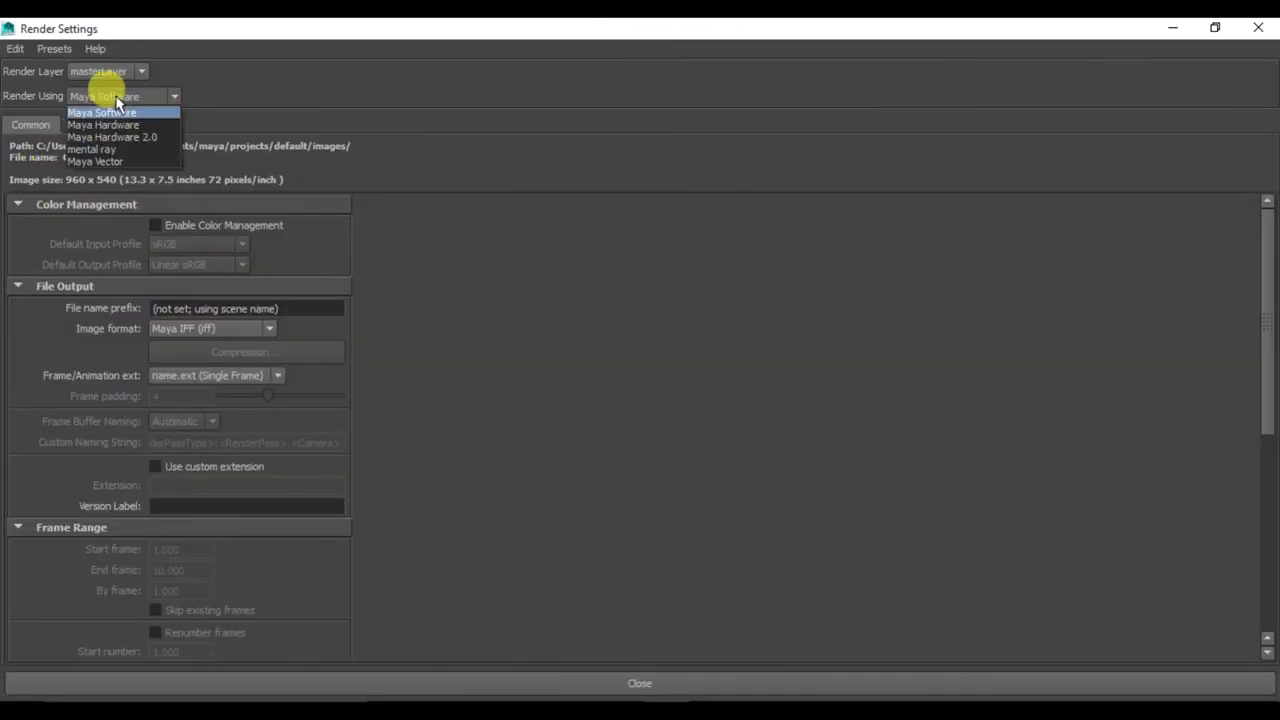
left_click(110, 149)
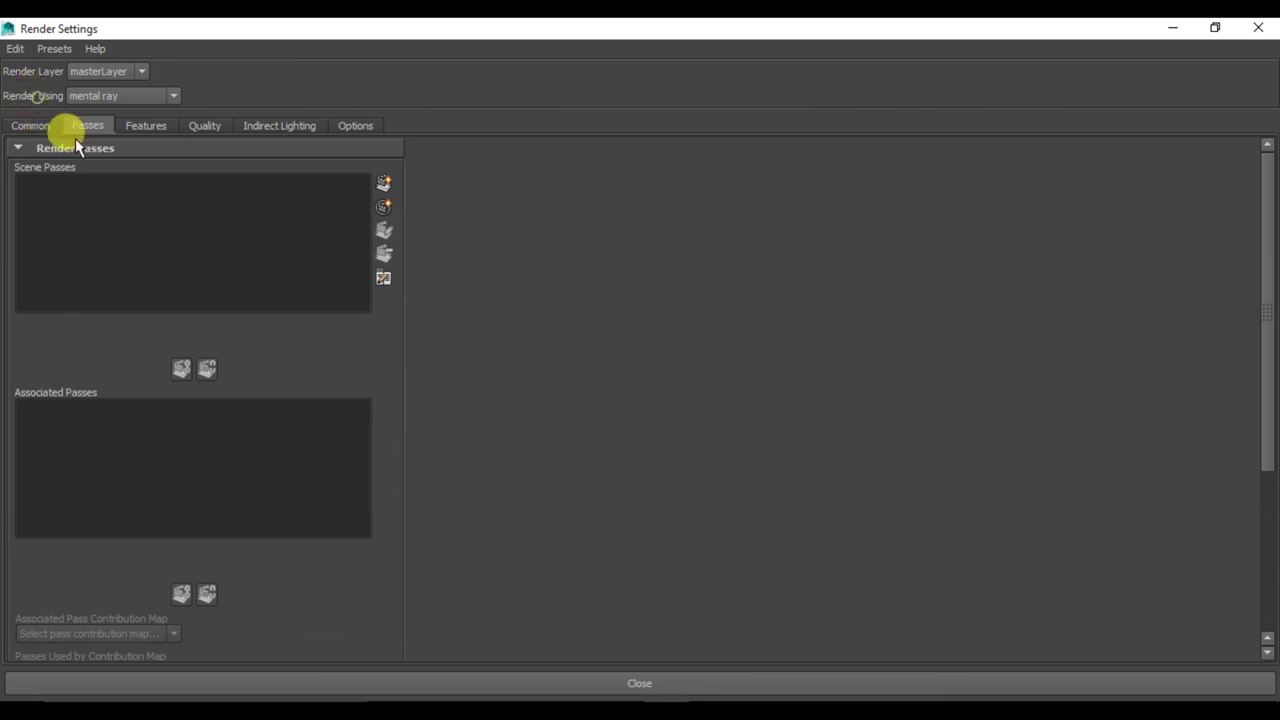
left_click(32, 125)
scroll(190, 520, "down", 5)
left_click(183, 529)
scroll(184, 590, "down", 2)
scroll(186, 630, "down", 2)
left_click(186, 645)
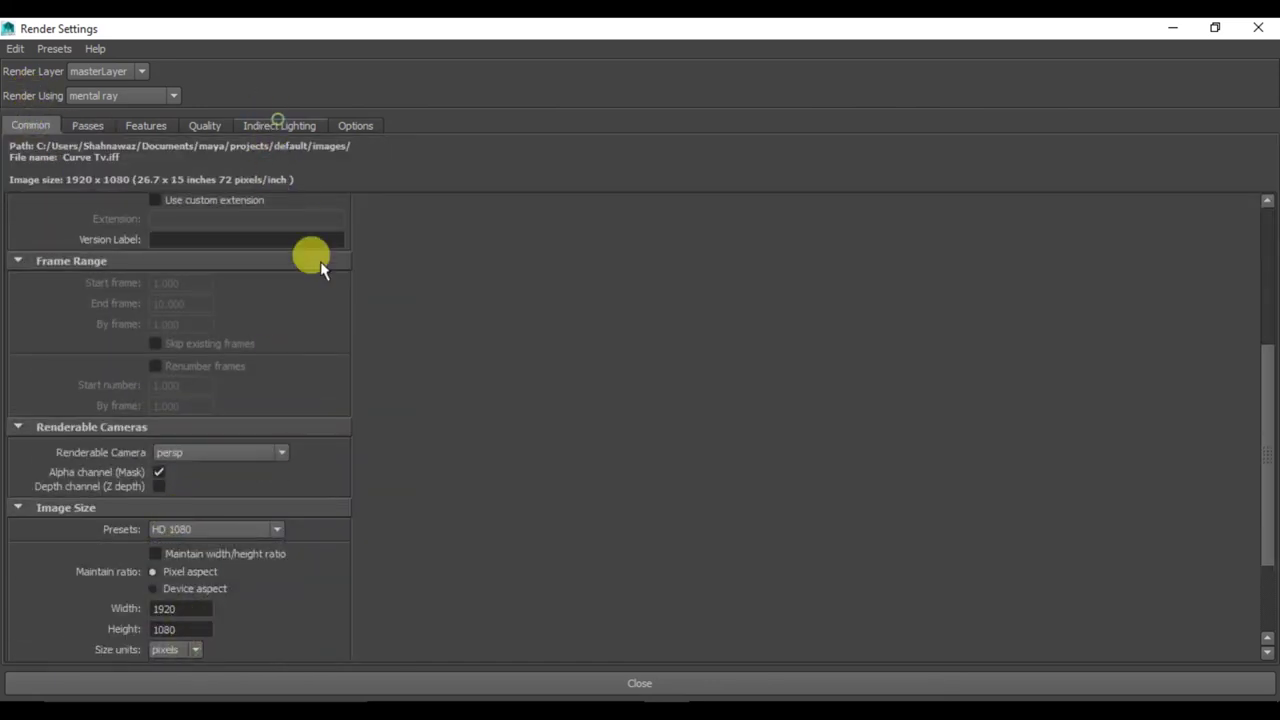
Enable Global Illumination and Final Gathering, and create a Physical Sun and Sky
left_click(279, 125)
left_click(157, 246)
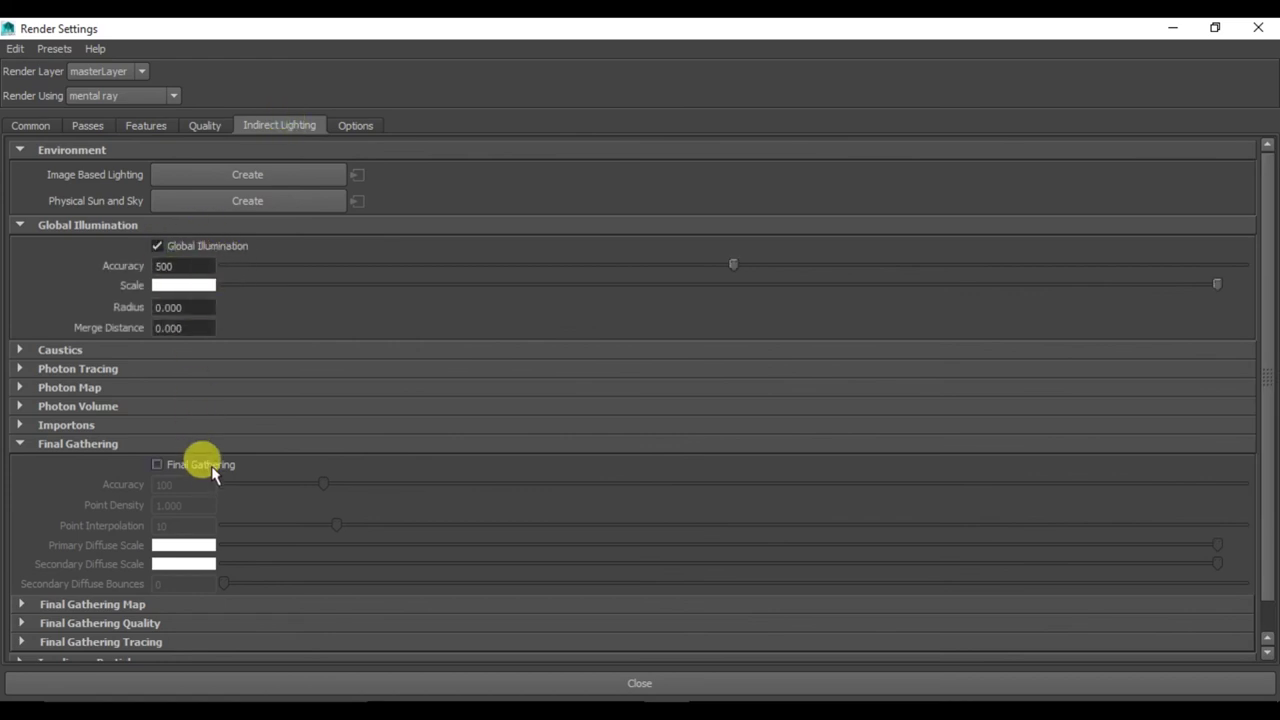
left_click(211, 462)
left_click(270, 201)
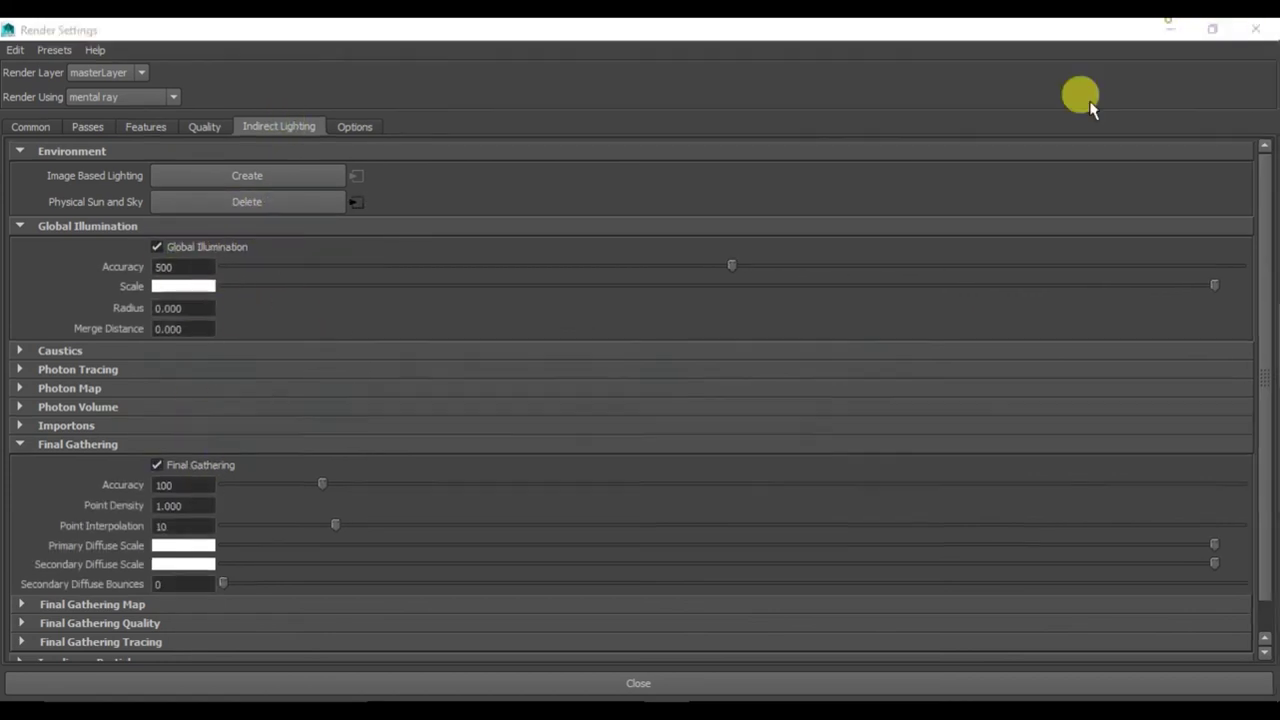
Close Render Settings, orbit around the TV, and select the sun direction light
left_click(1172, 27)
left_click(575, 430)
left_click_drag(497, 437, 423, 349, "alt")
scroll(510, 415, "up", 3)
scroll(510, 415, "down", 2)
left_click_drag(557, 437, 534, 486, "alt")
left_click(433, 478)
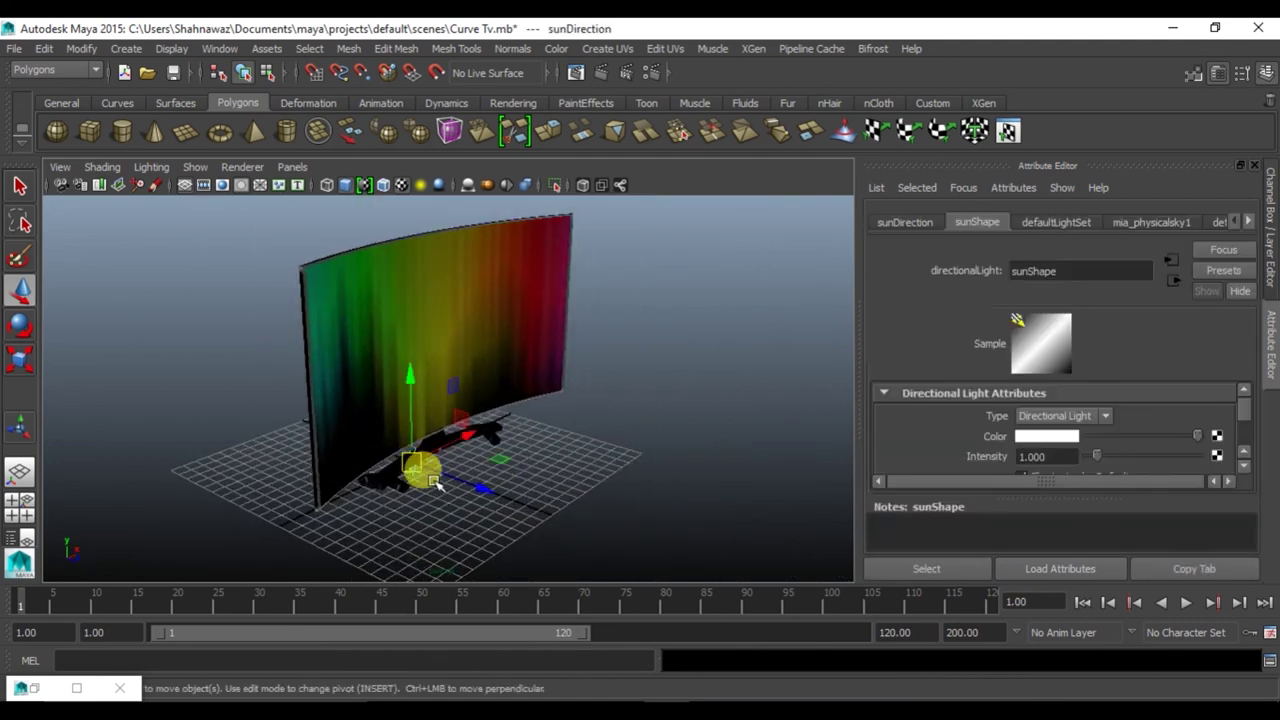
Raise the sun light, move it to the TV's right, and rotate it to a new angle
scroll(430, 468, "up", 3)
left_click_drag(371, 449, 366, 386)
scroll(380, 400, "down", 4)
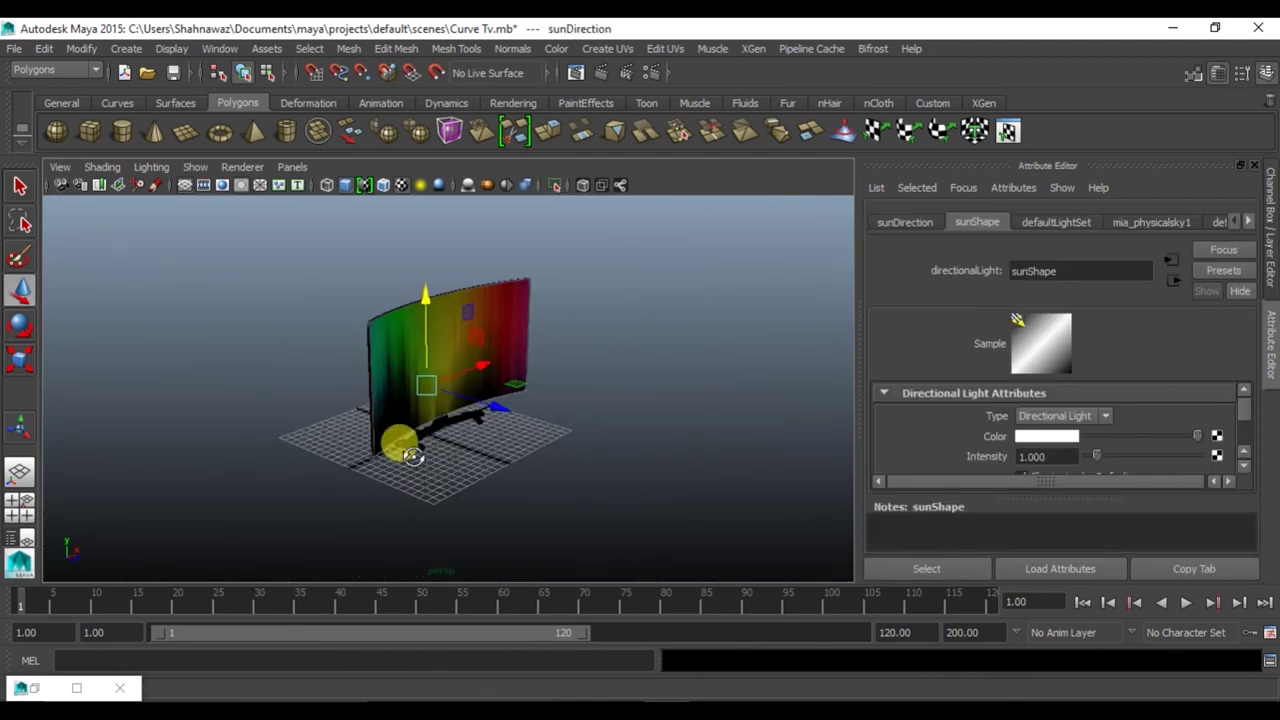
left_click_drag(413, 456, 491, 414, "alt")
mouse_move(603, 335)
left_mouse_down("alt")
mouse_move(626, 434)
mouse_move(697, 406)
mouse_move(631, 403)
left_mouse_up("alt")
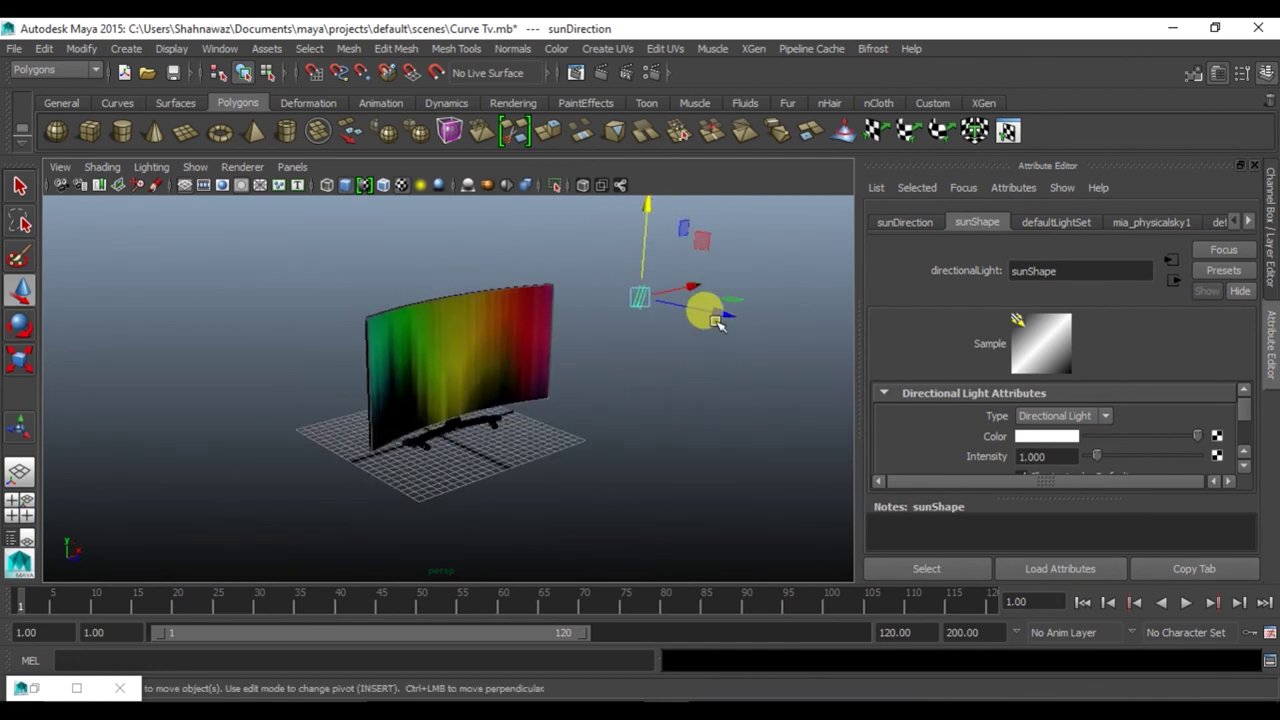
left_click_drag(717, 320, 735, 316)
key("e")
left_click_drag(727, 251, 760, 316)
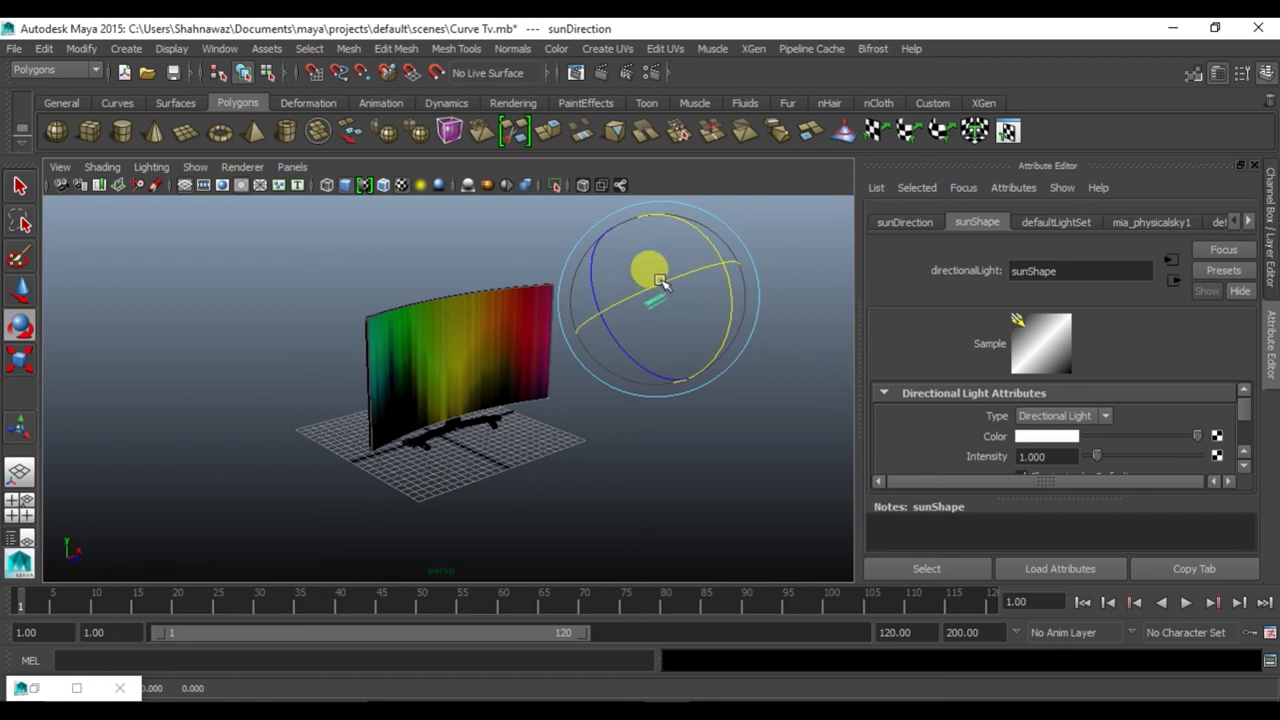
Create a polygon plane as the ground, move it under the TV, and scale it well beyond
left_click(432, 500)
left_click_drag(432, 503, 132, 148, "alt")
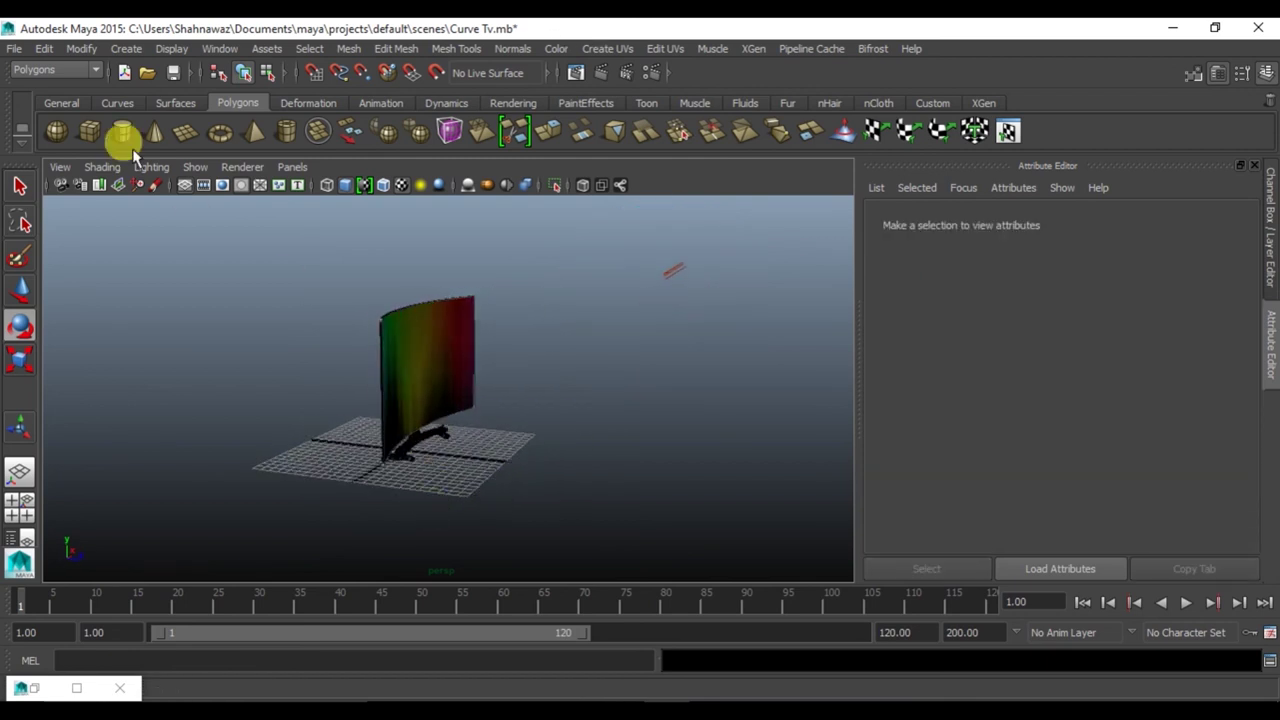
left_click(180, 130)
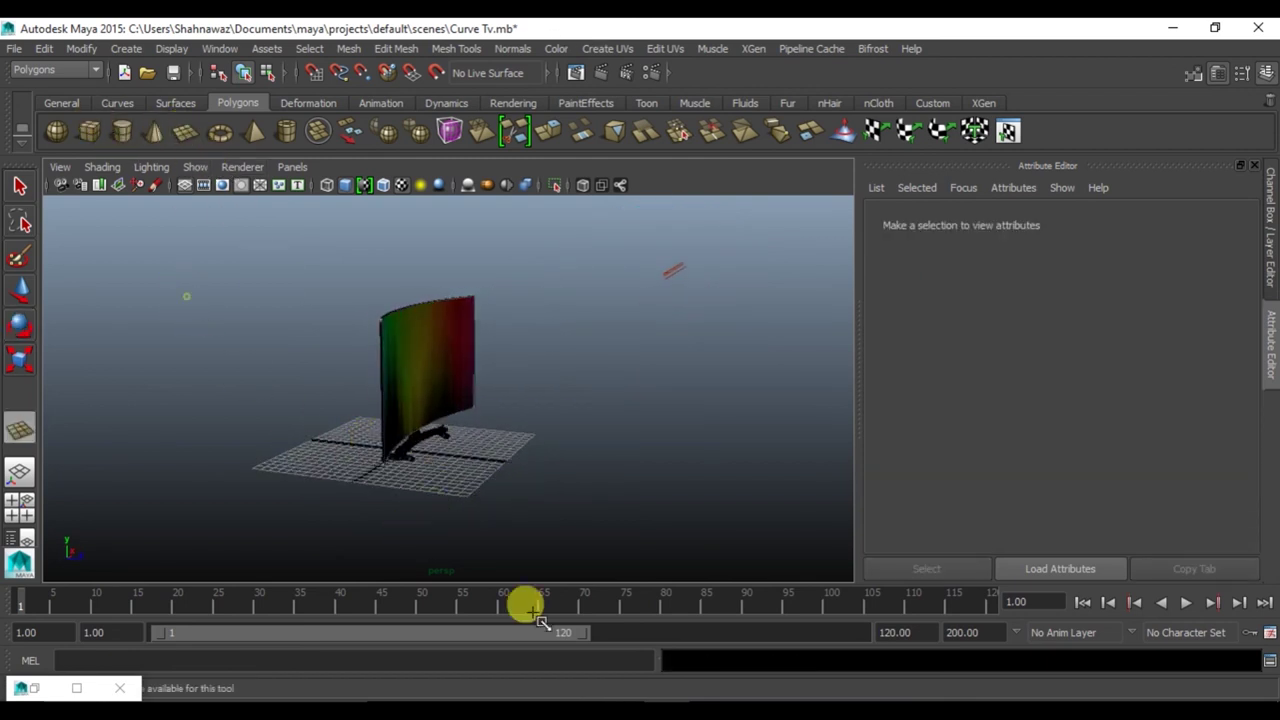
left_click_drag(330, 503, 880, 263)
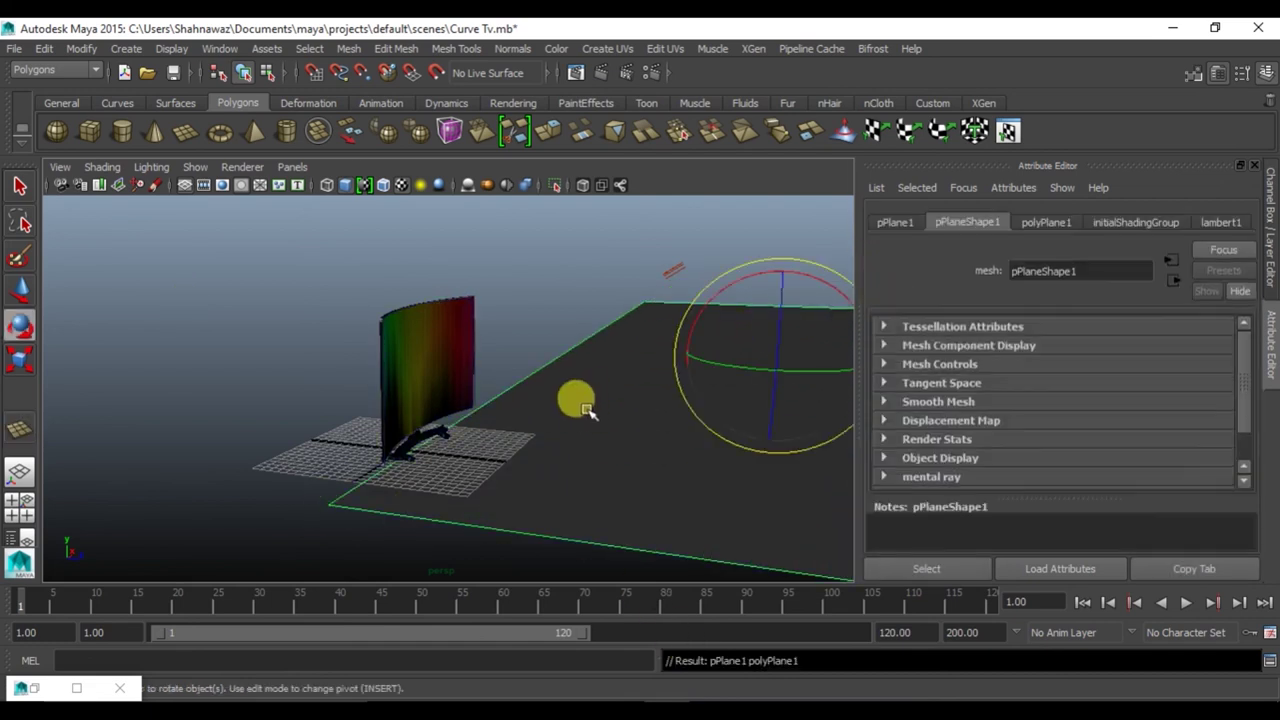
key("w")
left_click_drag(778, 358, 537, 370)
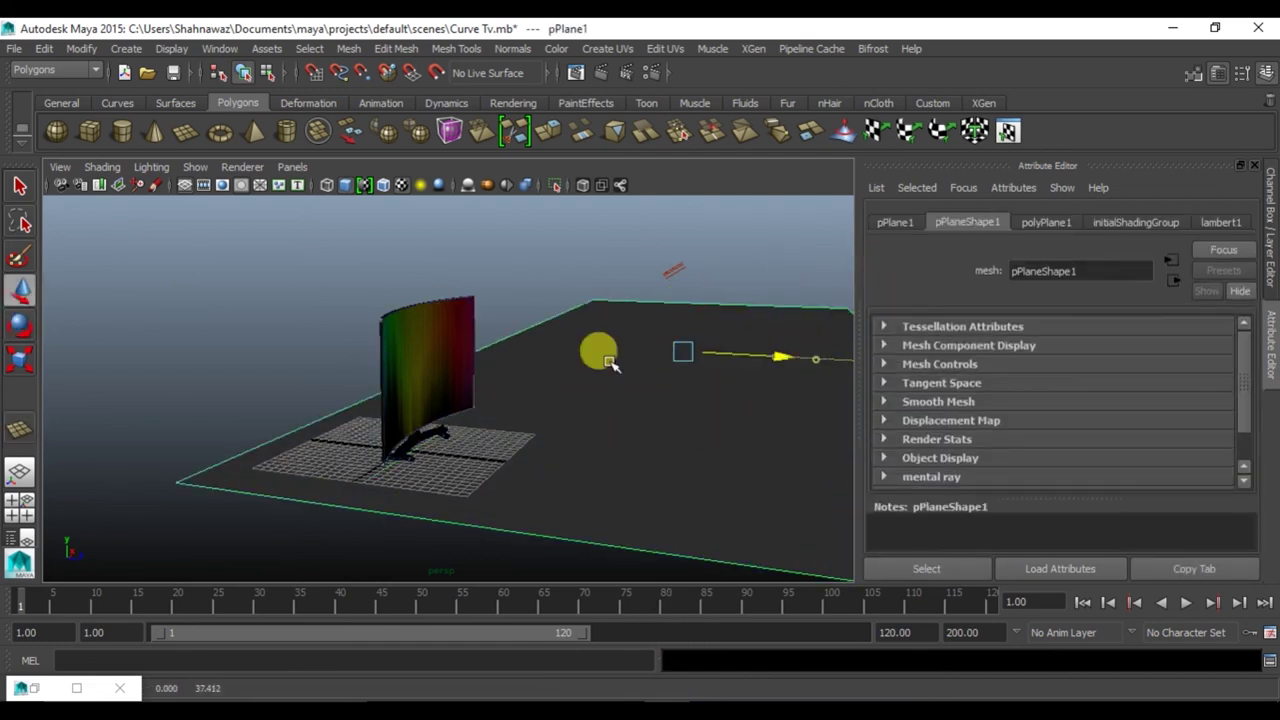
mouse_move(540, 309)
left_mouse_down()
mouse_move(505, 400)
mouse_move(510, 340)
left_mouse_up()
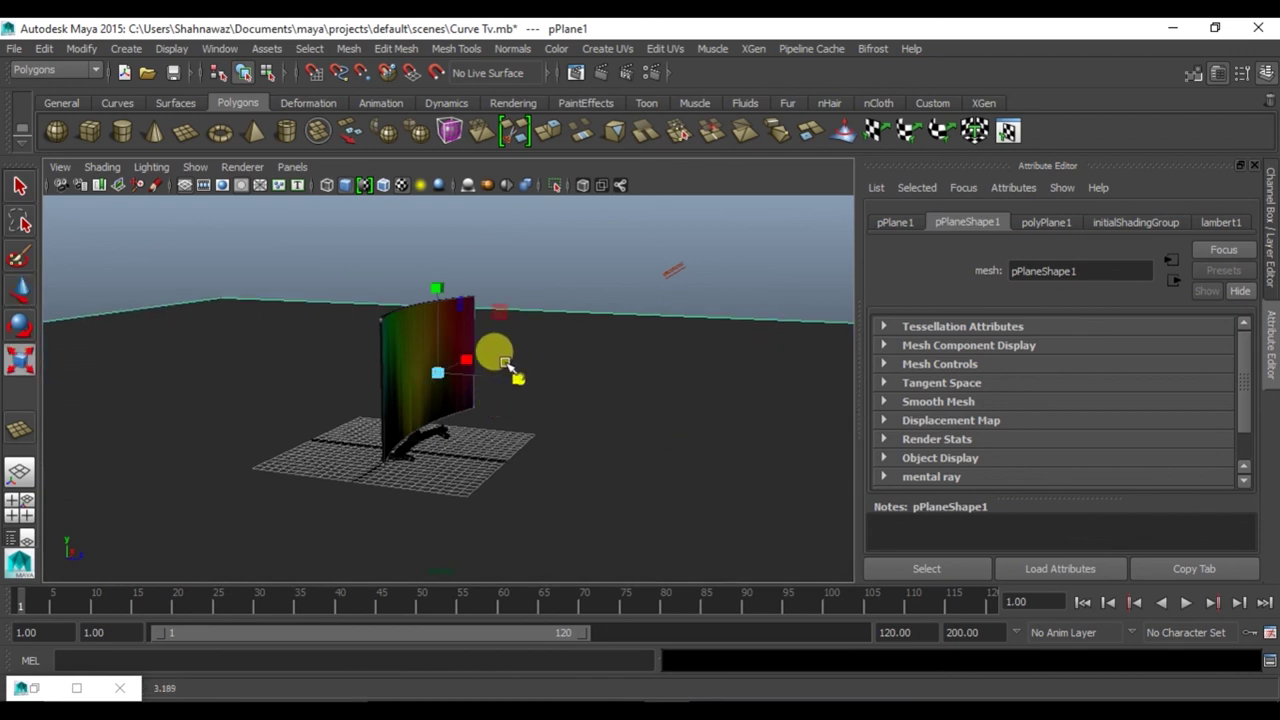
key("r")
left_click_drag(543, 457, 320, 250)
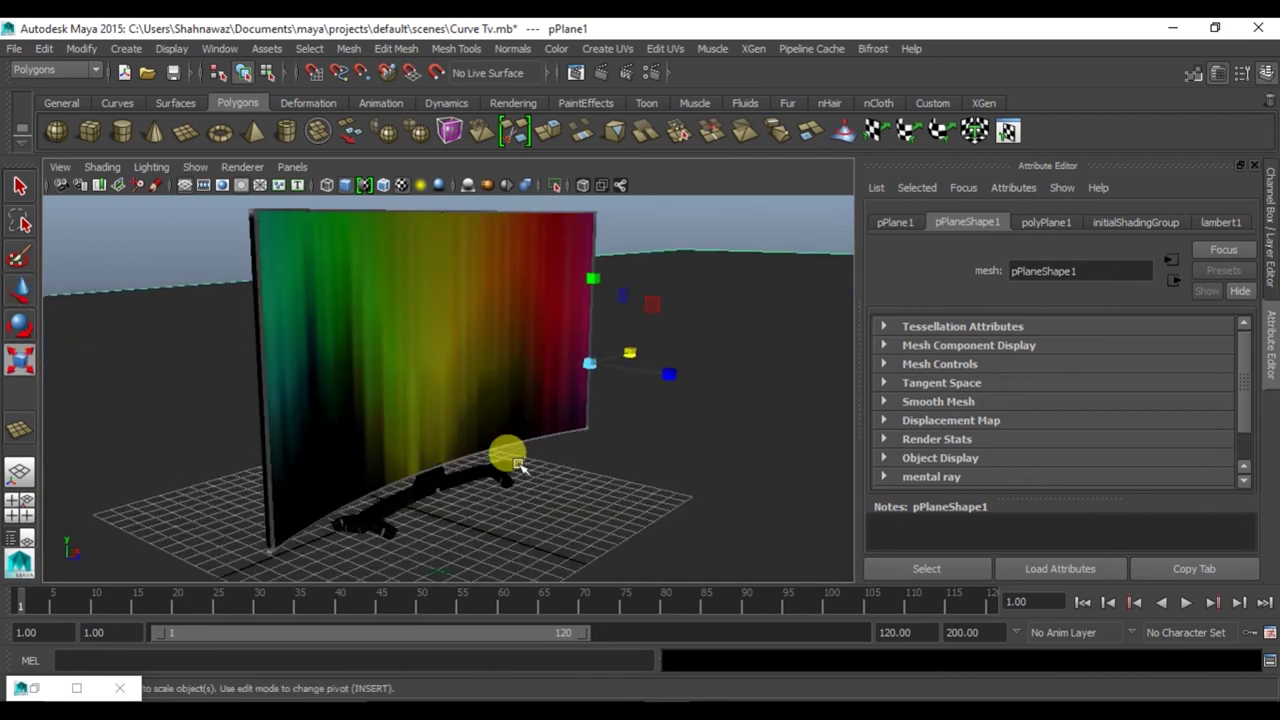
Show the 1920x1080 resolution gate, nudge the camera angle, and render the current view
left_click(222, 185)
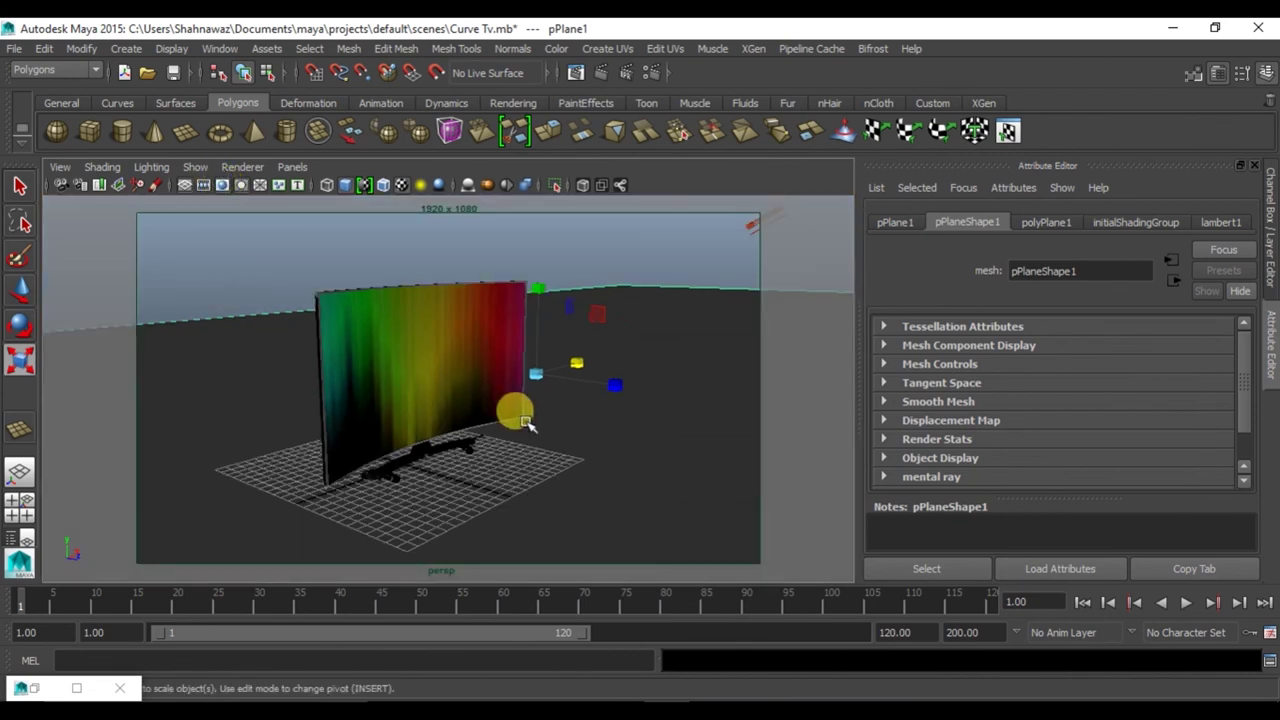
left_click_drag(487, 440, 509, 455, "alt")
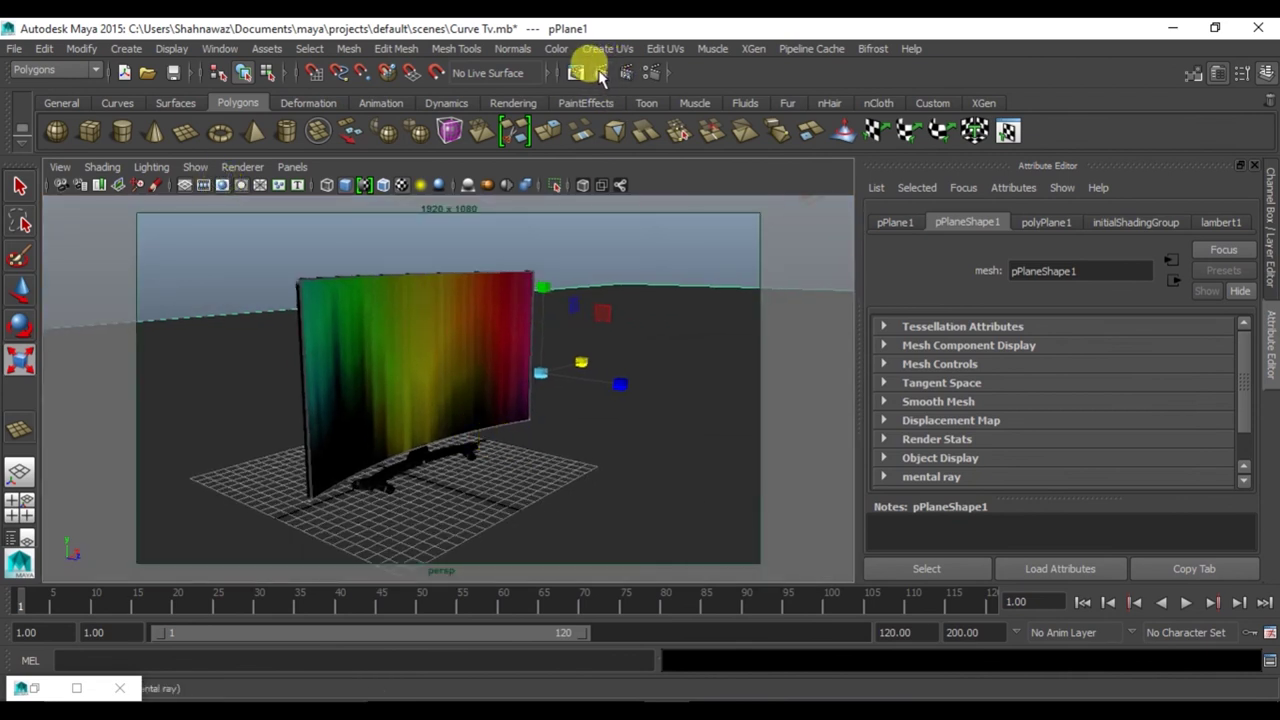
left_click(600, 75)
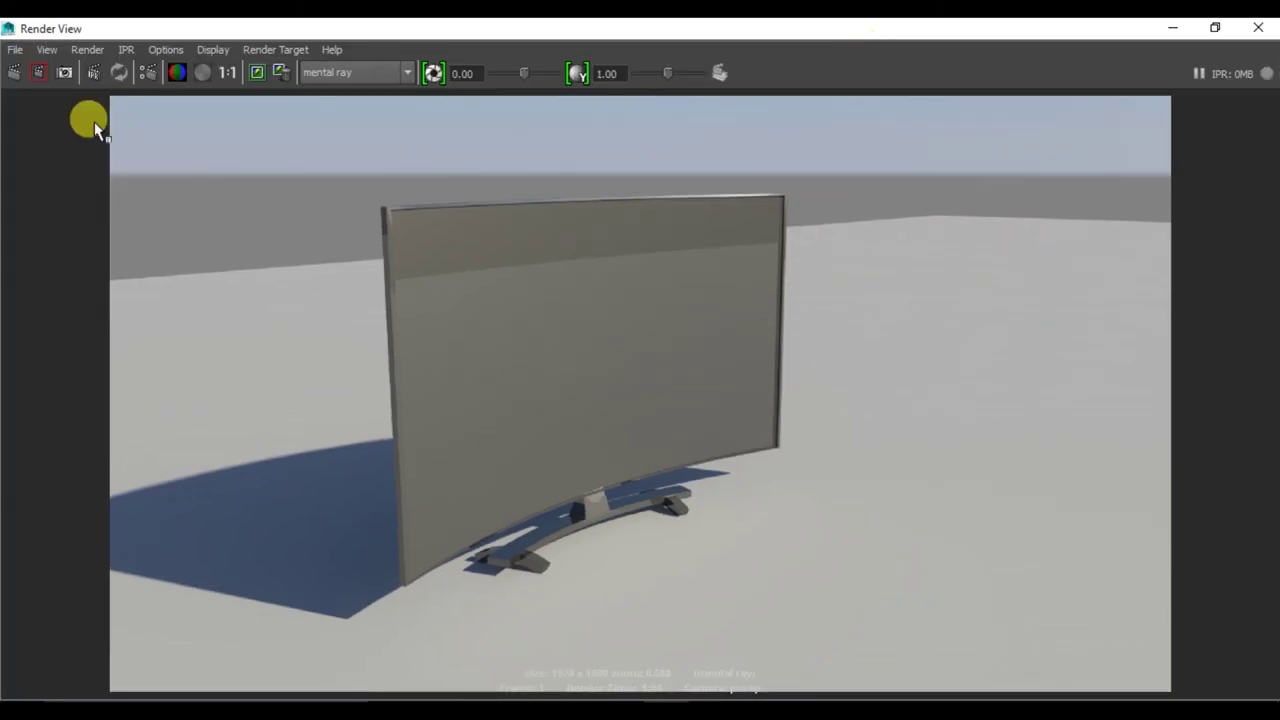
Choose File > Save Image in Render View and begin entering the file name 'Curve'
left_click(15, 49)
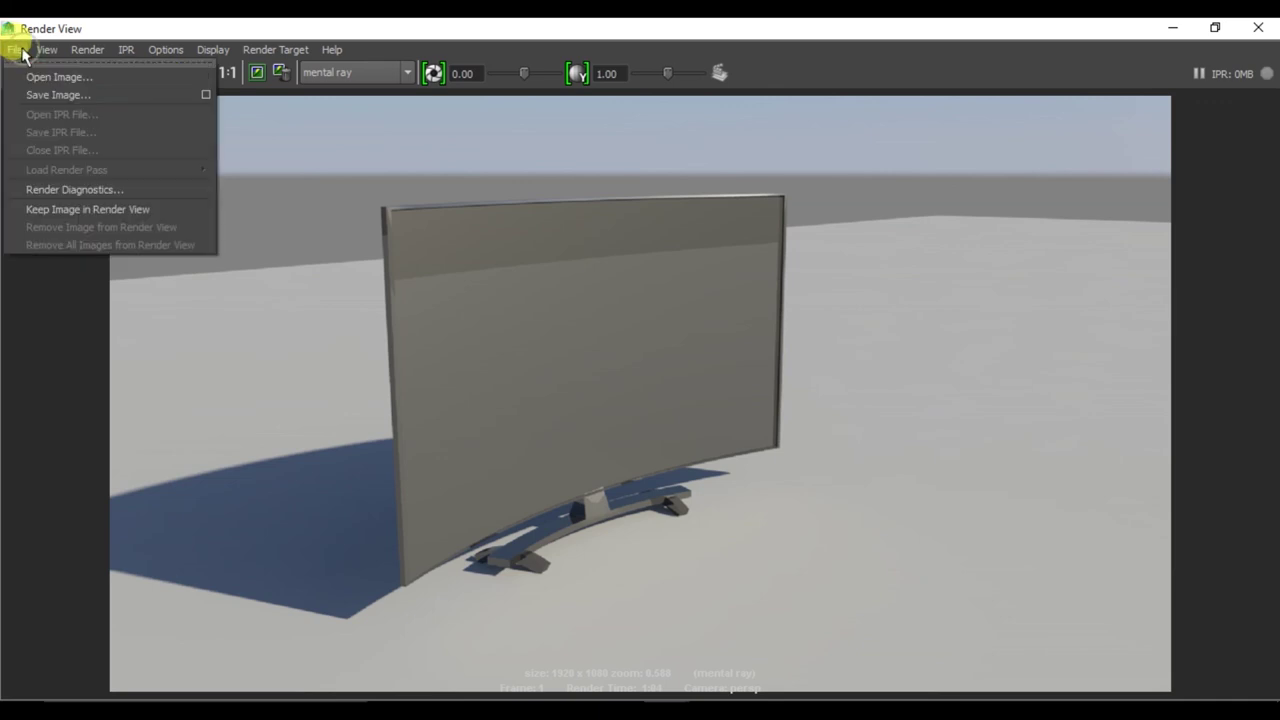
left_click(90, 102)
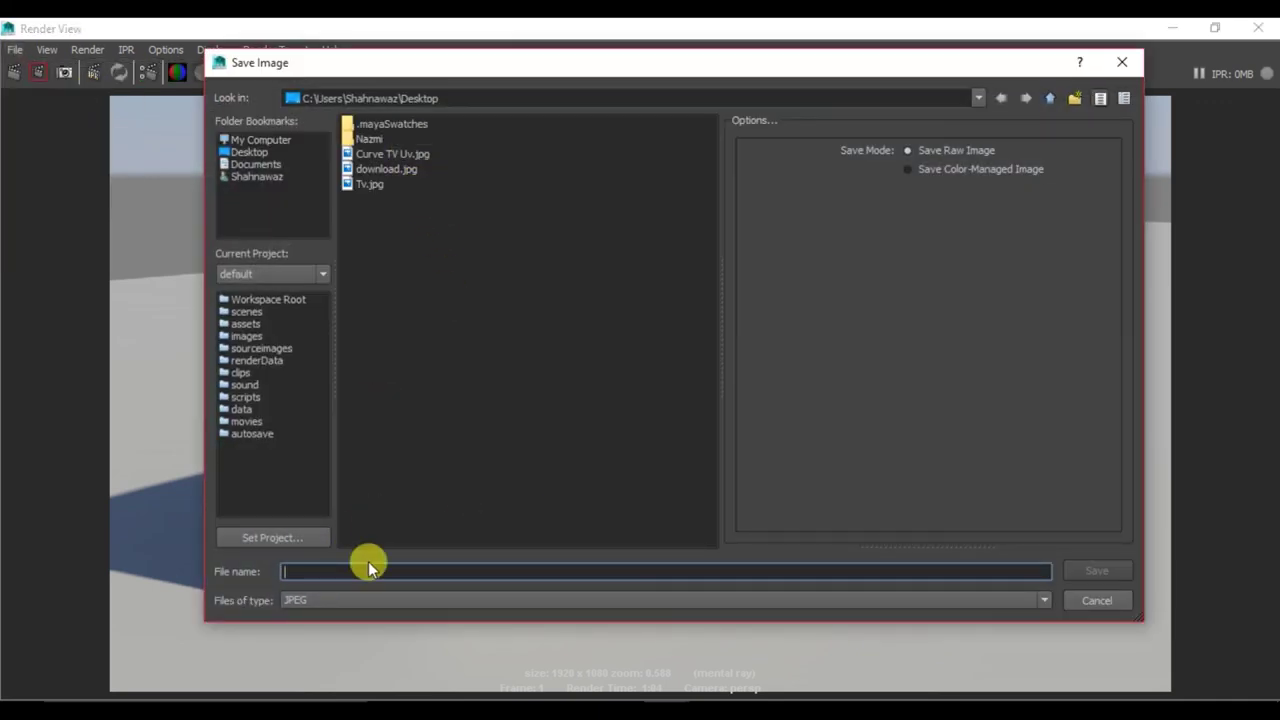
type("Curve")
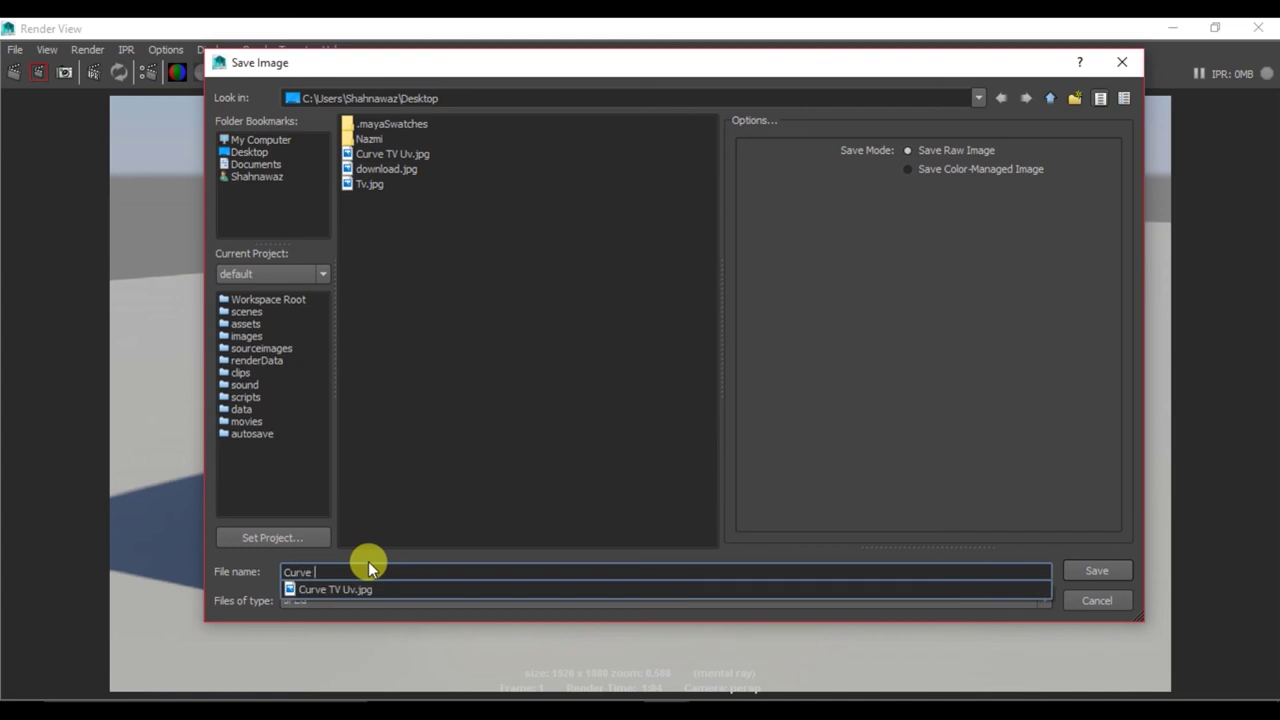